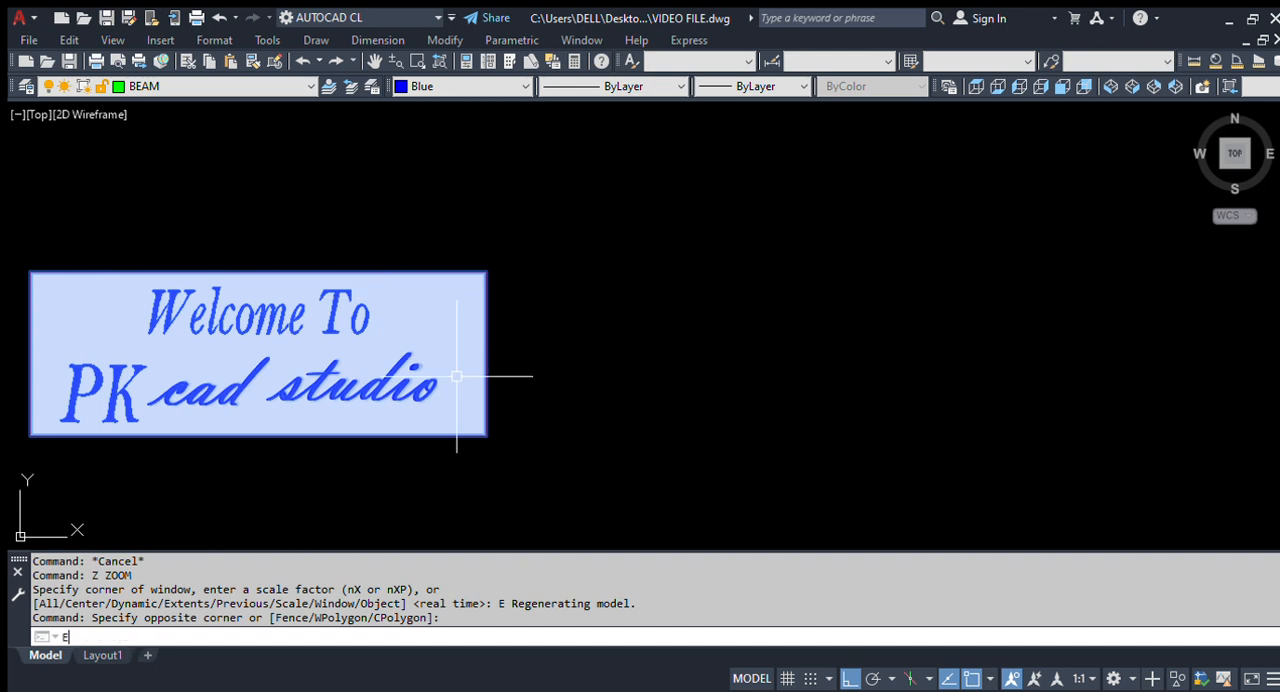
Step: Erase the welcome banner and paste the copied ROTATE COMMAND exercise drawing into the empty model space
{"action": "key", "text": "Return"}
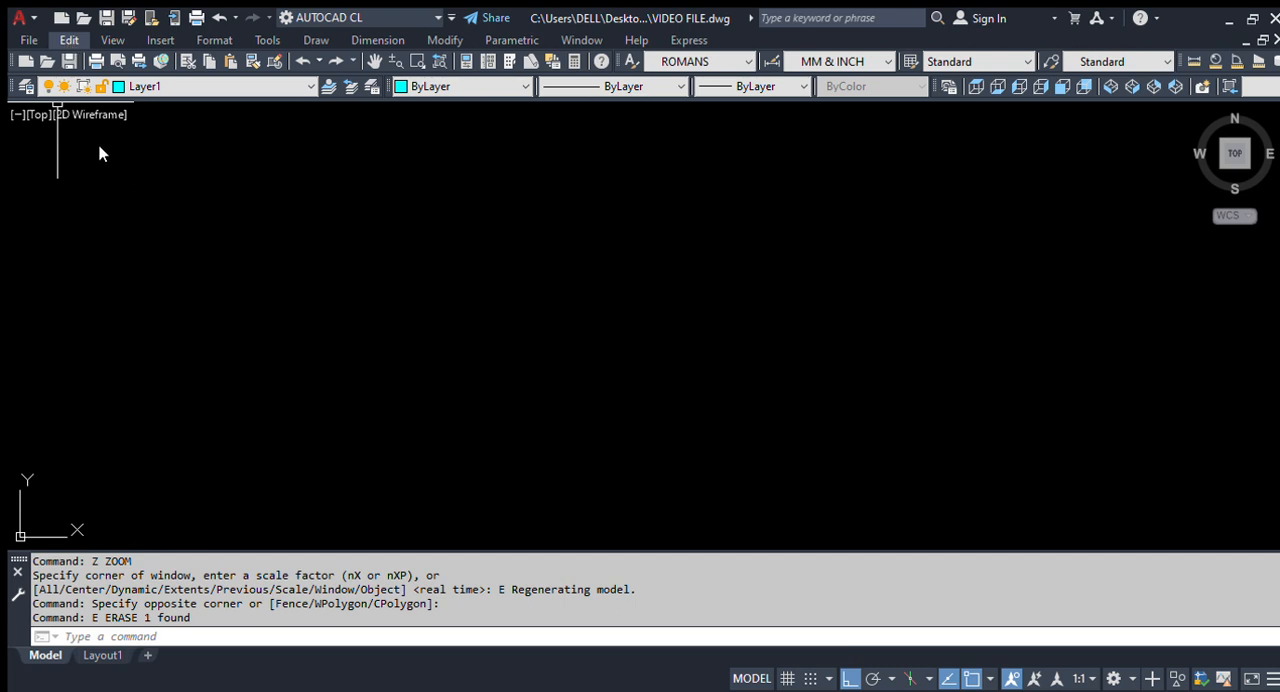
{"action": "key", "text": "ctrl+v"}
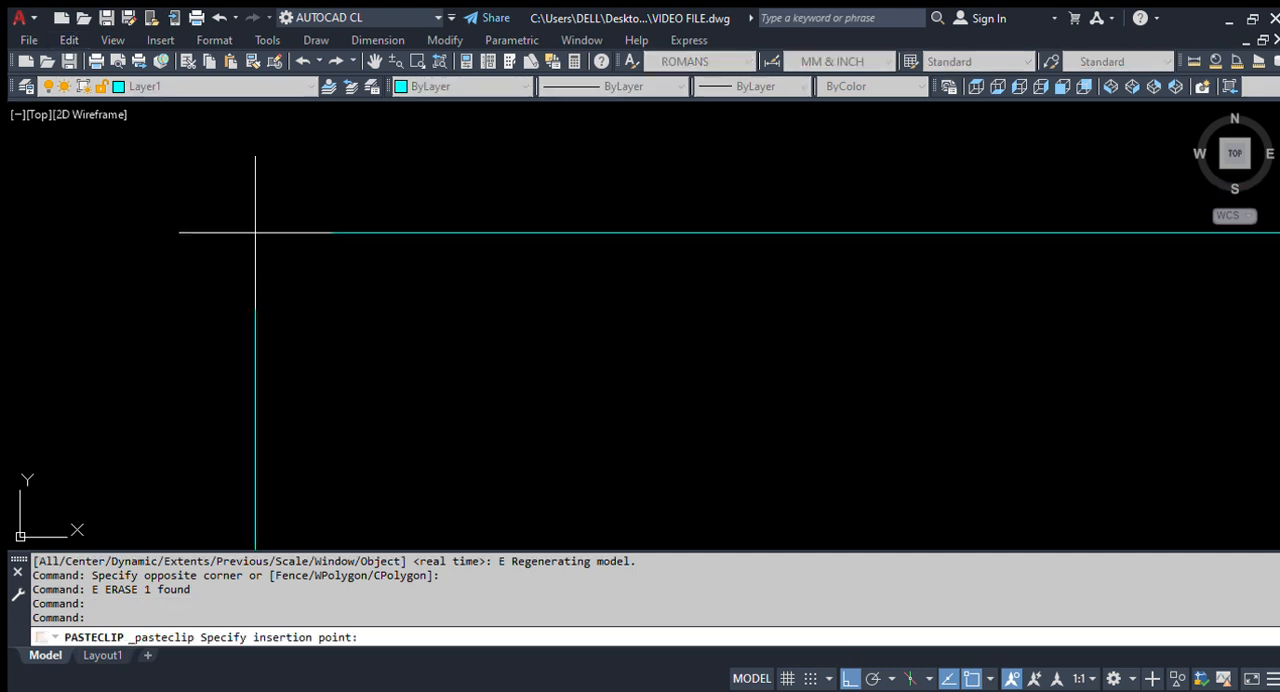
{"action": "left_click", "coordinate": [300, 210]}
{"action": "scroll", "coordinate": [306, 240], "scroll_direction": "up", "scroll_amount": 4}
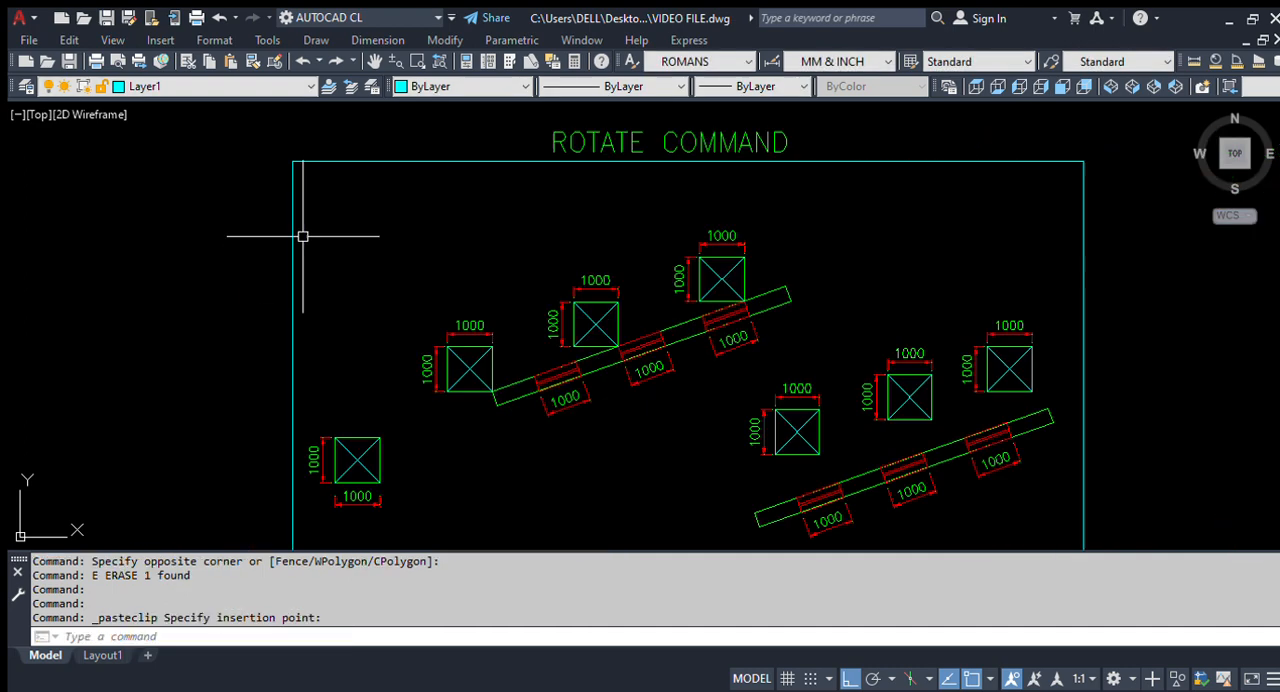
Step: Examine the ROTATE COMMAND exercise, including its title, the dimensioned squares and the two inclined bars
{"action": "scroll", "coordinate": [495, 458], "scroll_direction": "up", "scroll_amount": 2}
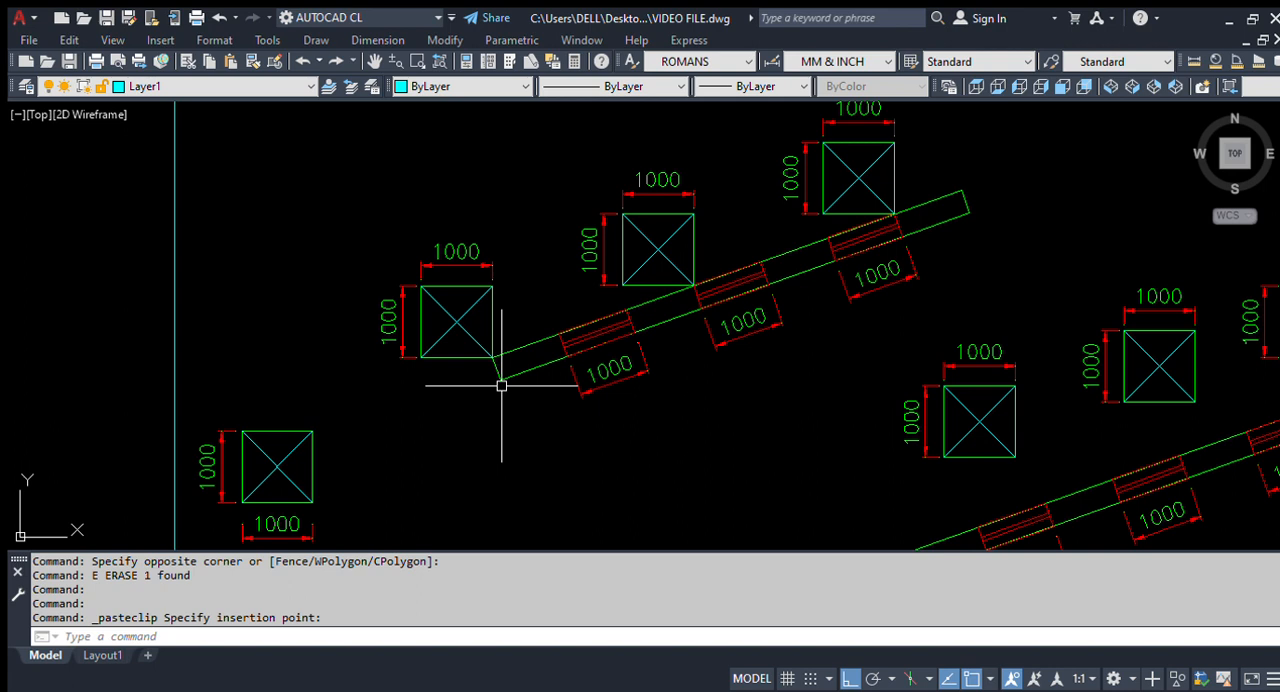
{"action": "scroll", "coordinate": [290, 335], "scroll_direction": "down", "scroll_amount": 2}
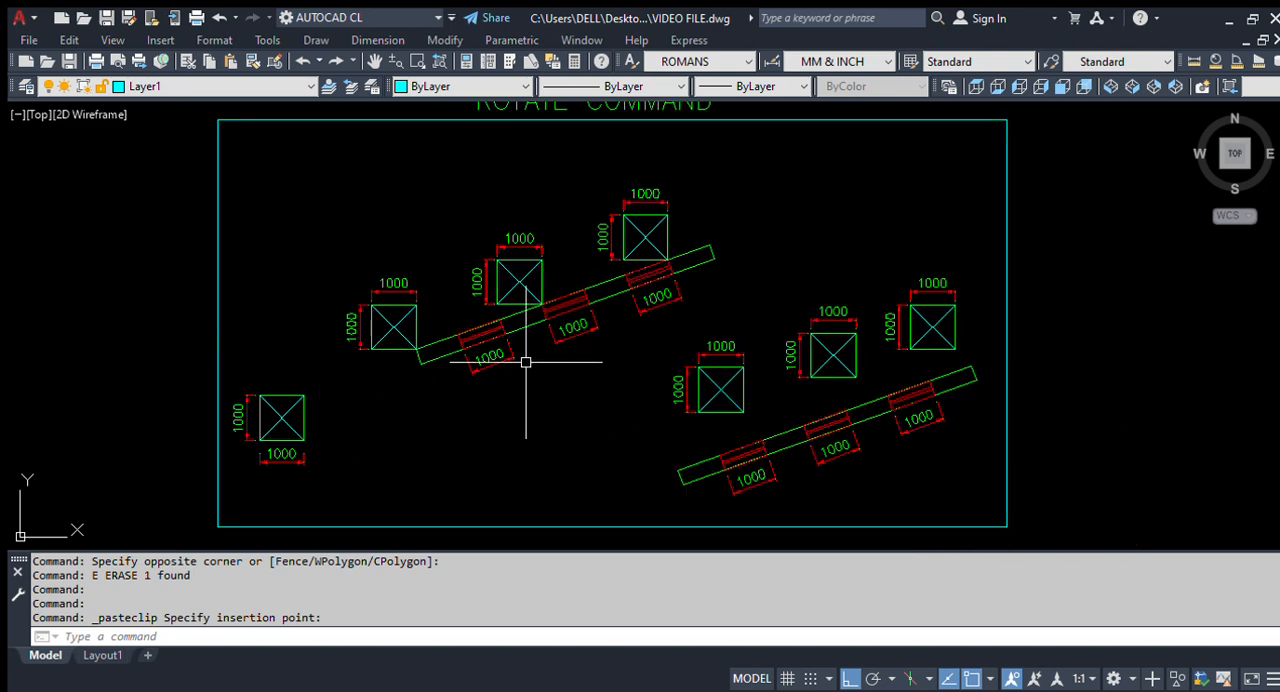
{"action": "scroll", "coordinate": [250, 490], "scroll_direction": "up", "scroll_amount": 2}
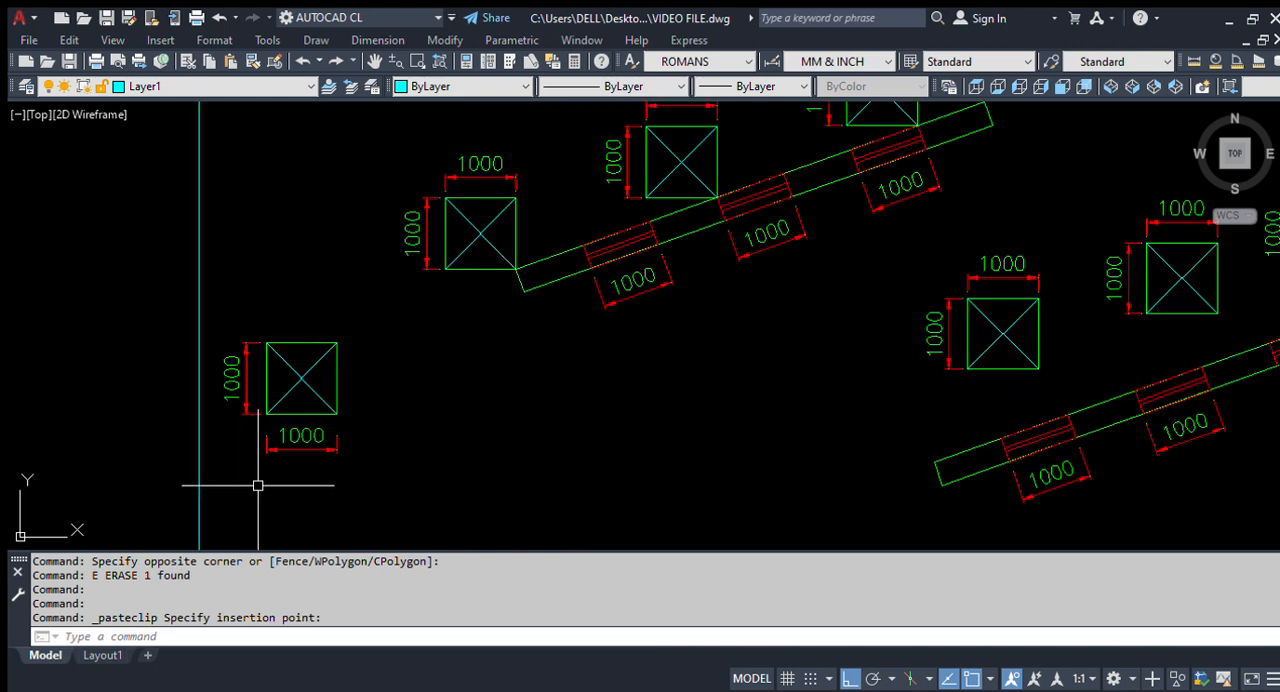
{"action": "scroll", "coordinate": [305, 371], "scroll_direction": "down", "scroll_amount": 2}
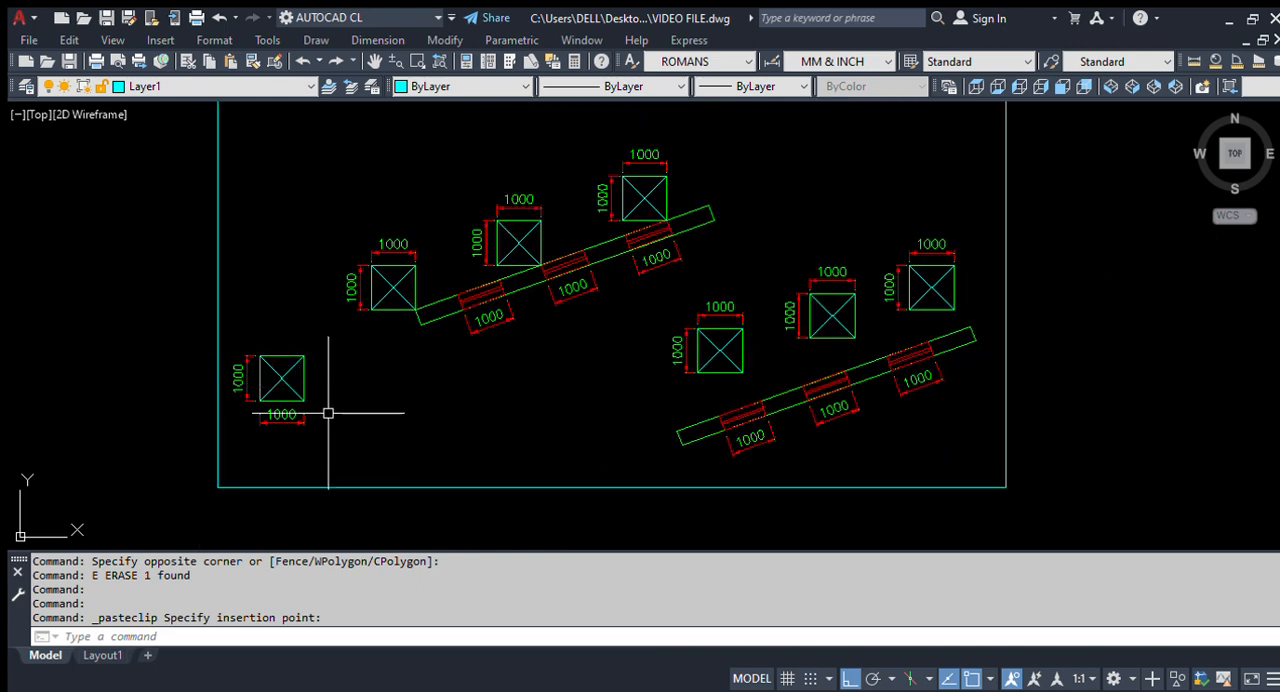
{"action": "scroll", "coordinate": [376, 439], "scroll_direction": "down", "scroll_amount": 2}
{"action": "scroll", "coordinate": [430, 155], "scroll_direction": "up", "scroll_amount": 3}
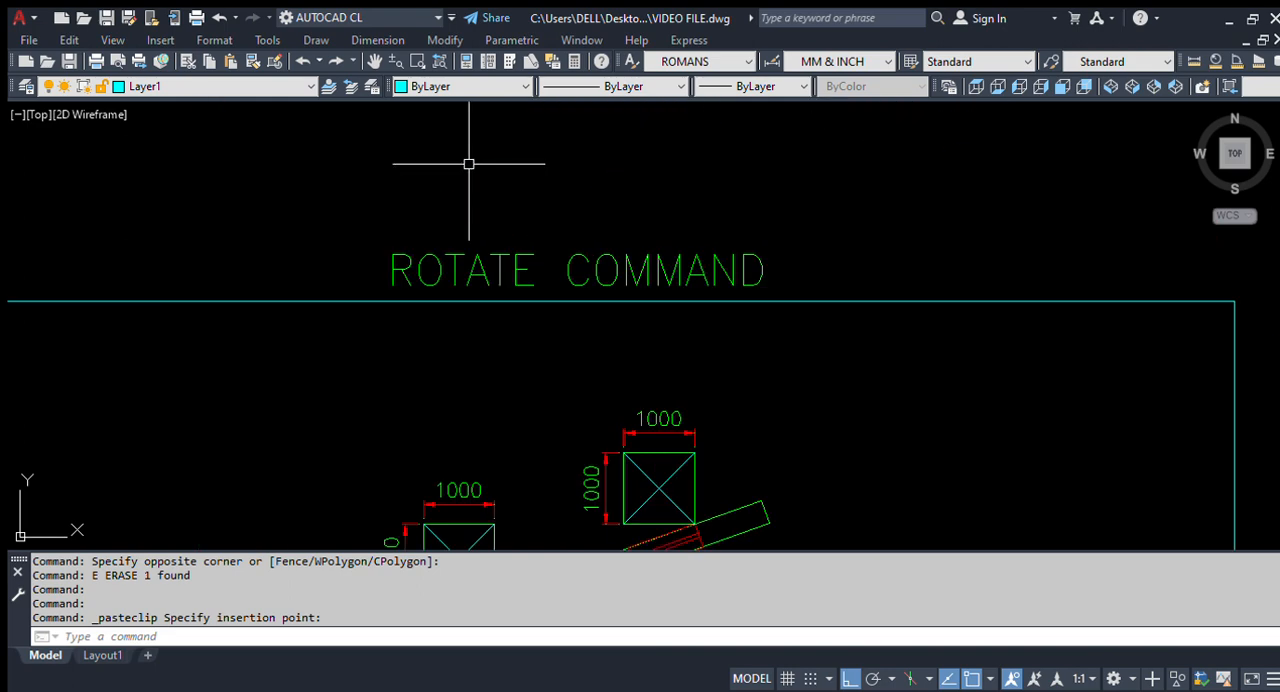
{"action": "scroll", "coordinate": [605, 180], "scroll_direction": "down", "scroll_amount": 2}
{"action": "scroll", "coordinate": [379, 509], "scroll_direction": "up", "scroll_amount": 2}
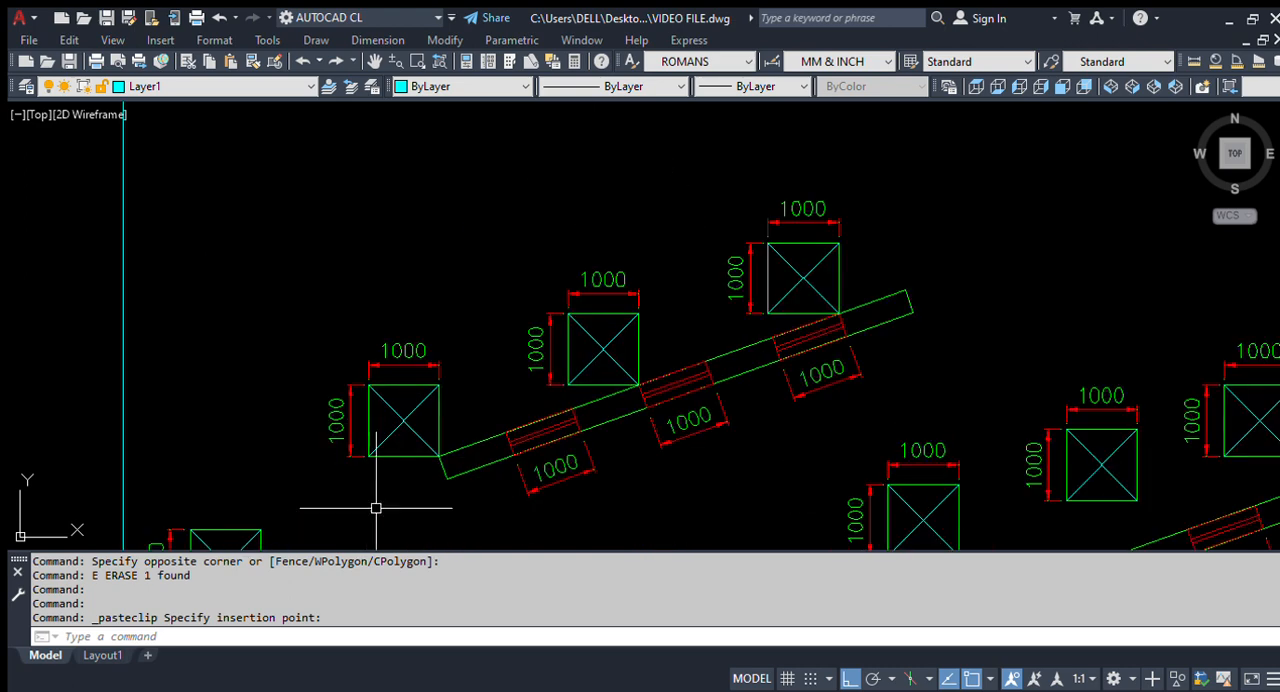
{"action": "scroll", "coordinate": [544, 298], "scroll_direction": "down", "scroll_amount": 2}
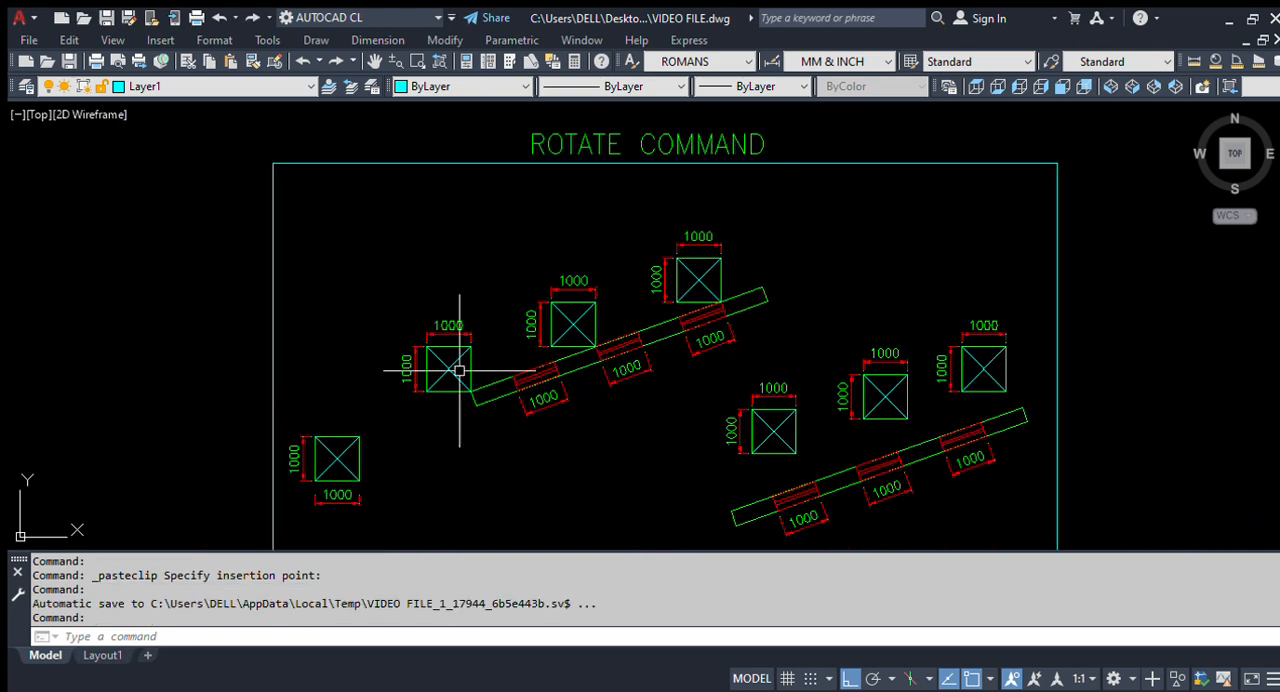
{"action": "mouse_move", "coordinate": [457, 404]}
{"action": "middle_mouse_down"}
{"action": "mouse_move", "coordinate": [433, 343]}
{"action": "mouse_move", "coordinate": [457, 451]}
{"action": "mouse_move", "coordinate": [457, 366]}
{"action": "middle_mouse_up"}
{"action": "scroll", "coordinate": [294, 509], "scroll_direction": "up", "scroll_amount": 2}
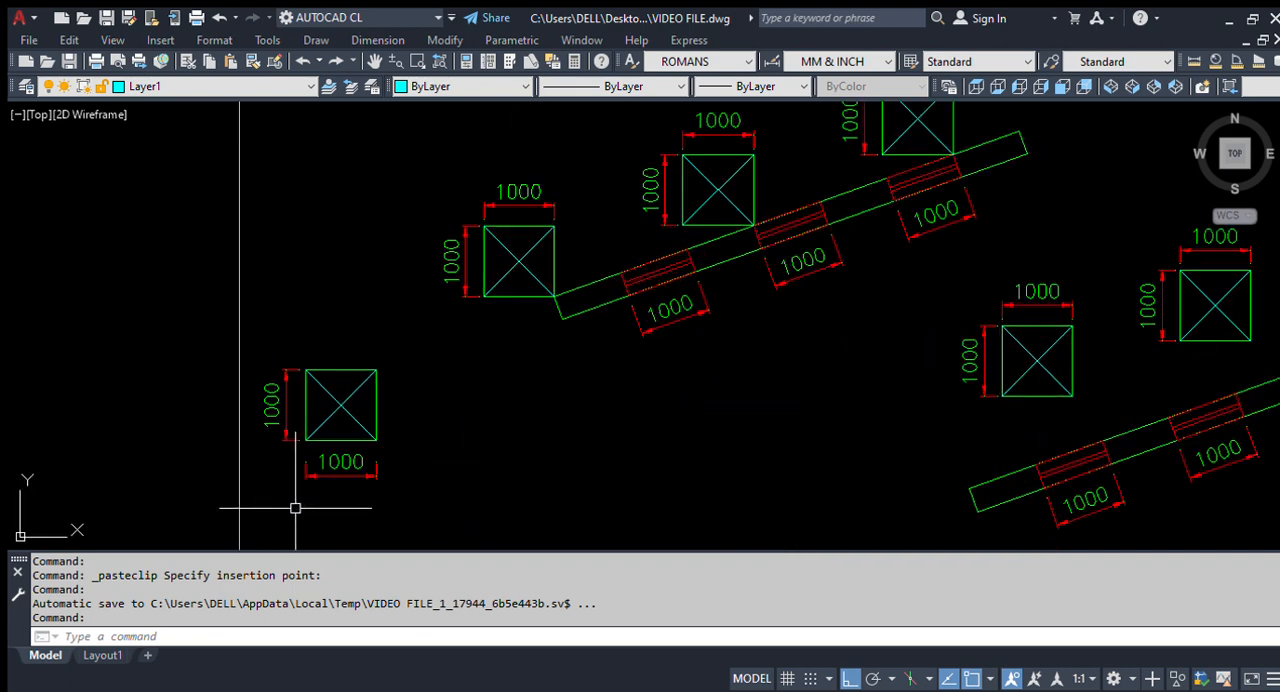
{"action": "scroll", "coordinate": [380, 346], "scroll_direction": "down", "scroll_amount": 2}
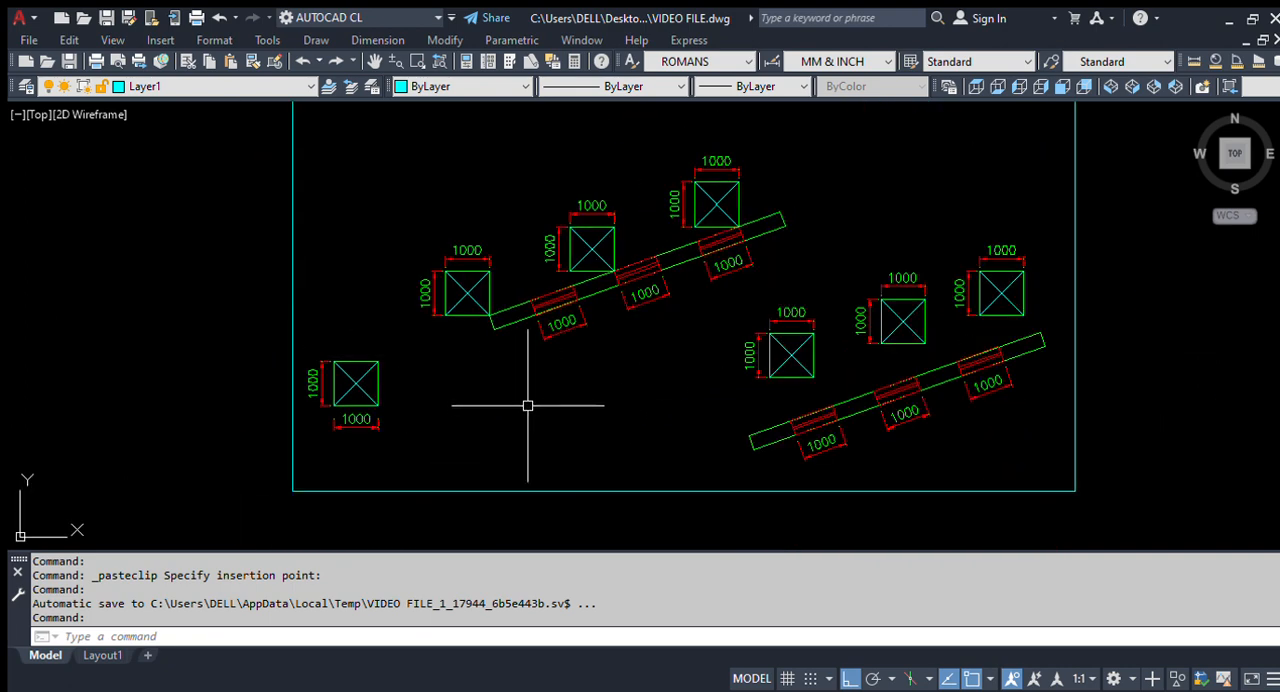
{"action": "middle_click_drag", "start_coordinate": [537, 395], "coordinate": [534, 422]}
{"action": "mouse_move", "coordinate": [551, 357]}
{"action": "middle_mouse_down"}
{"action": "mouse_move", "coordinate": [543, 414]}
{"action": "mouse_move", "coordinate": [489, 357]}
{"action": "middle_mouse_up"}
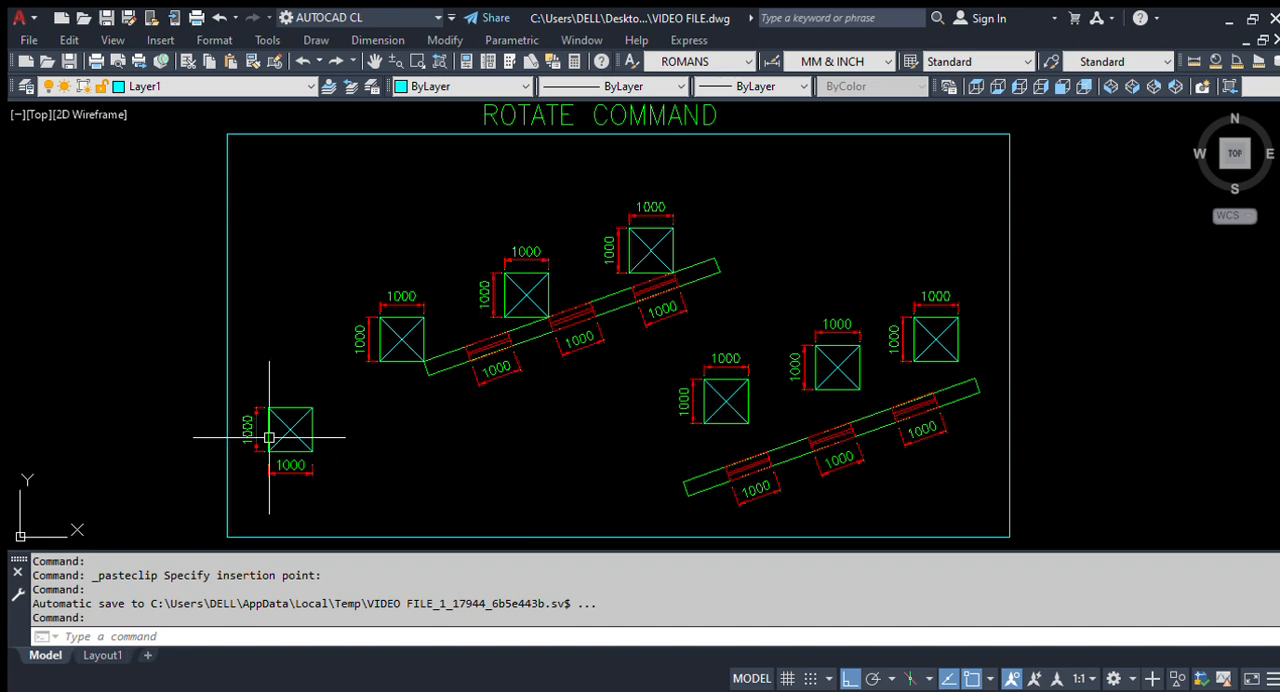
Step: Inspect the separate crossed square at the lower left of the exercise frame and its two 1000 dimensions
{"action": "scroll", "coordinate": [280, 440], "scroll_direction": "up", "scroll_amount": 2}
{"action": "scroll", "coordinate": [337, 449], "scroll_direction": "down", "scroll_amount": 4}
{"action": "scroll", "coordinate": [266, 434], "scroll_direction": "up", "scroll_amount": 4}
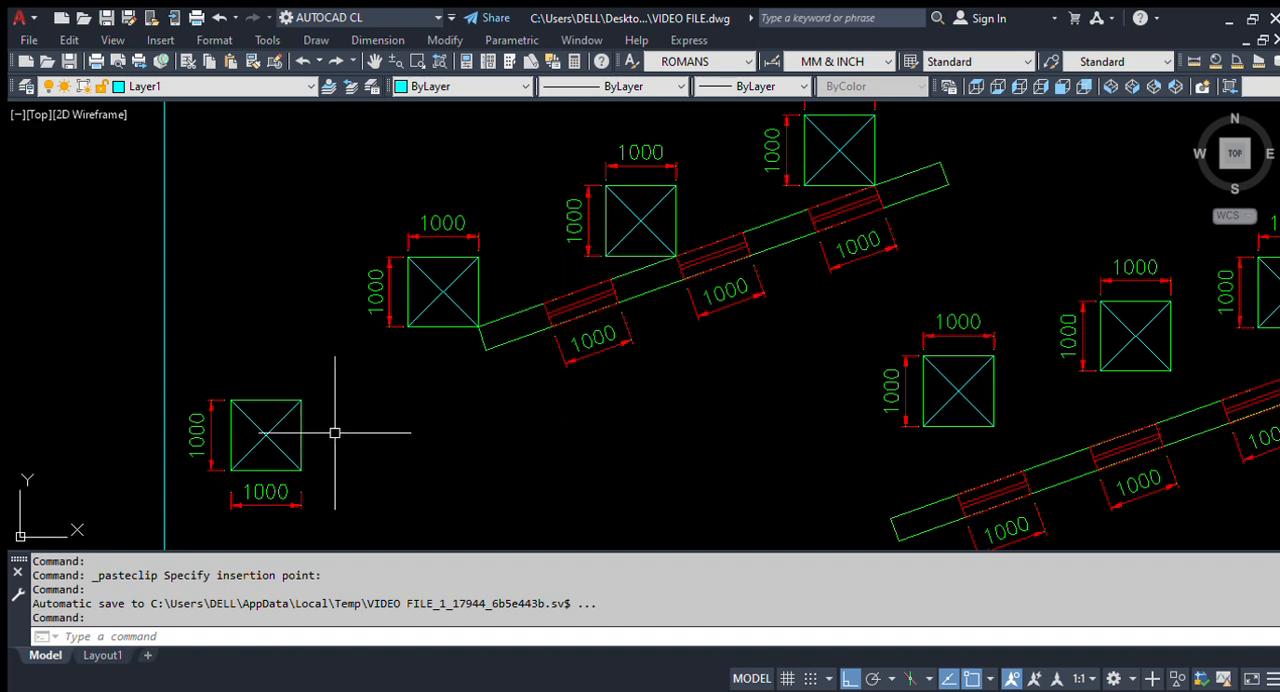
{"action": "middle_click_drag", "start_coordinate": [263, 450], "coordinate": [300, 405]}
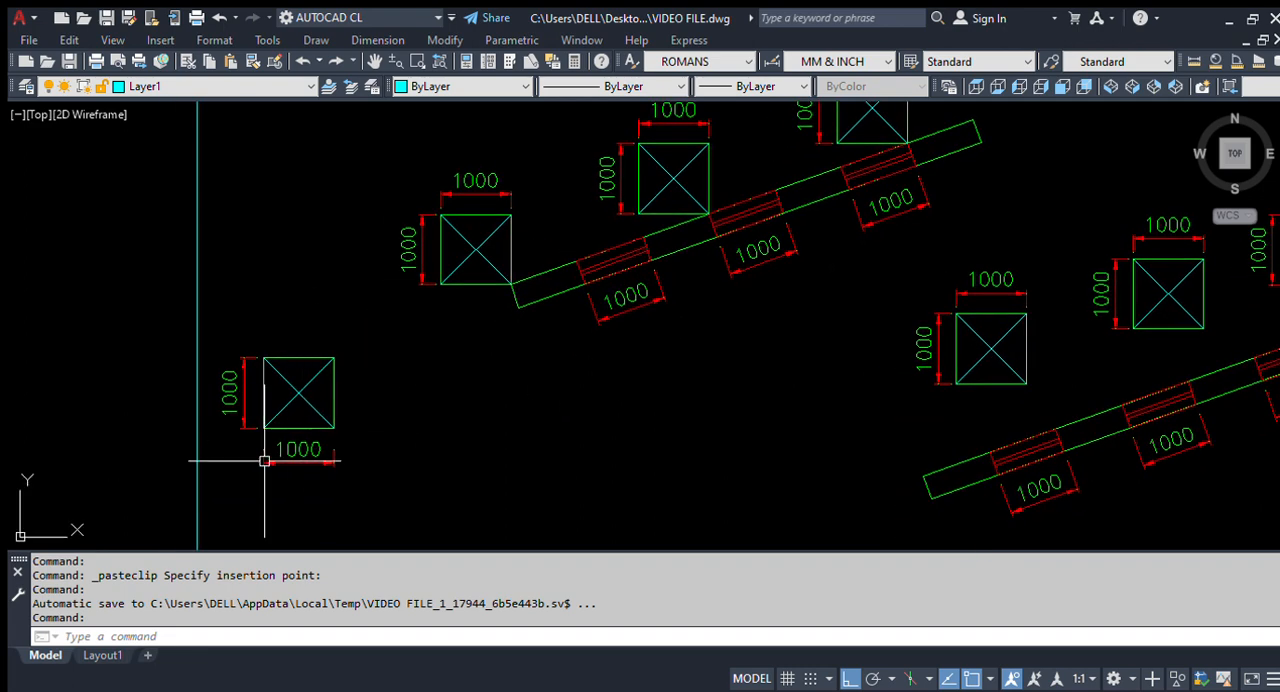
{"action": "middle_click_drag", "start_coordinate": [241, 485], "coordinate": [277, 457]}
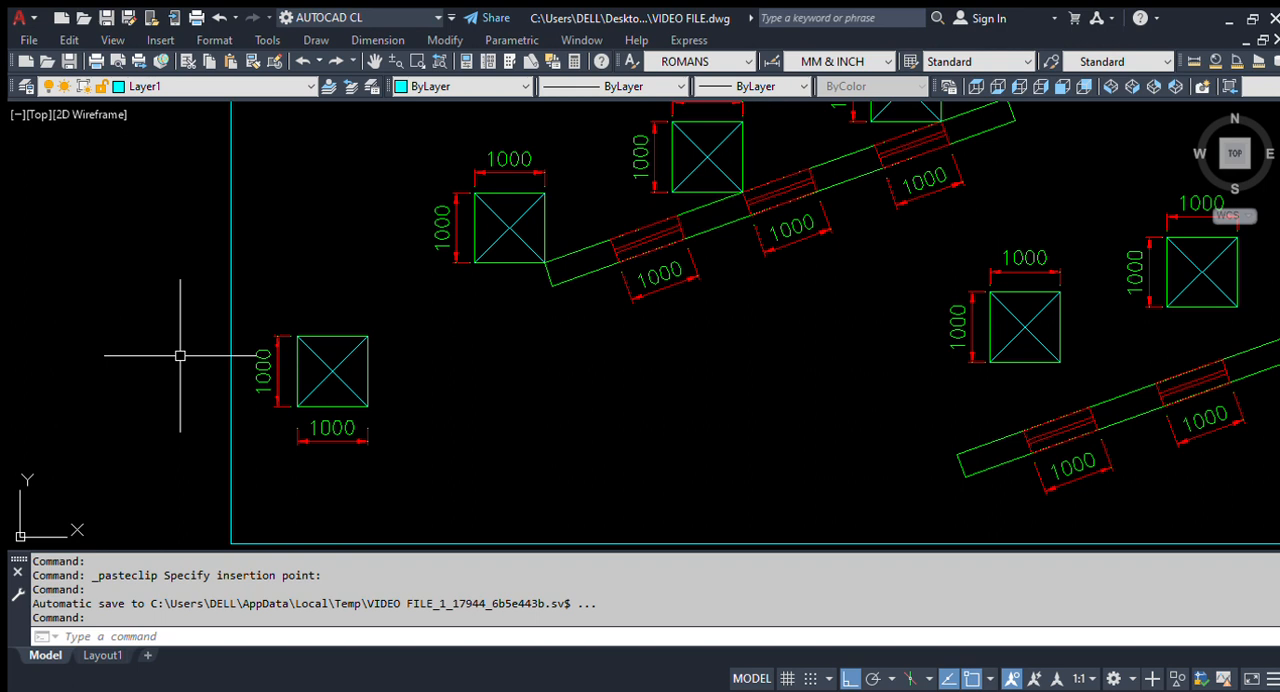
{"action": "scroll", "coordinate": [245, 390], "scroll_direction": "down", "scroll_amount": 2}
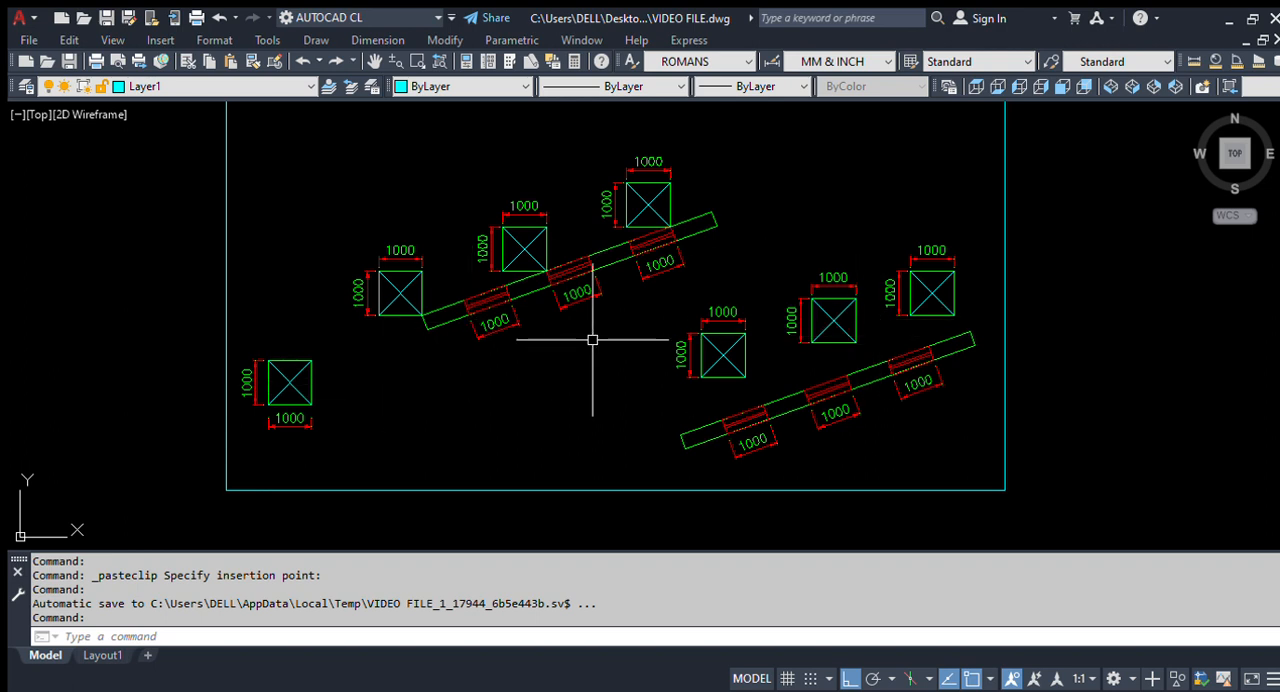
{"action": "scroll", "coordinate": [122, 490], "scroll_direction": "up", "scroll_amount": 2}
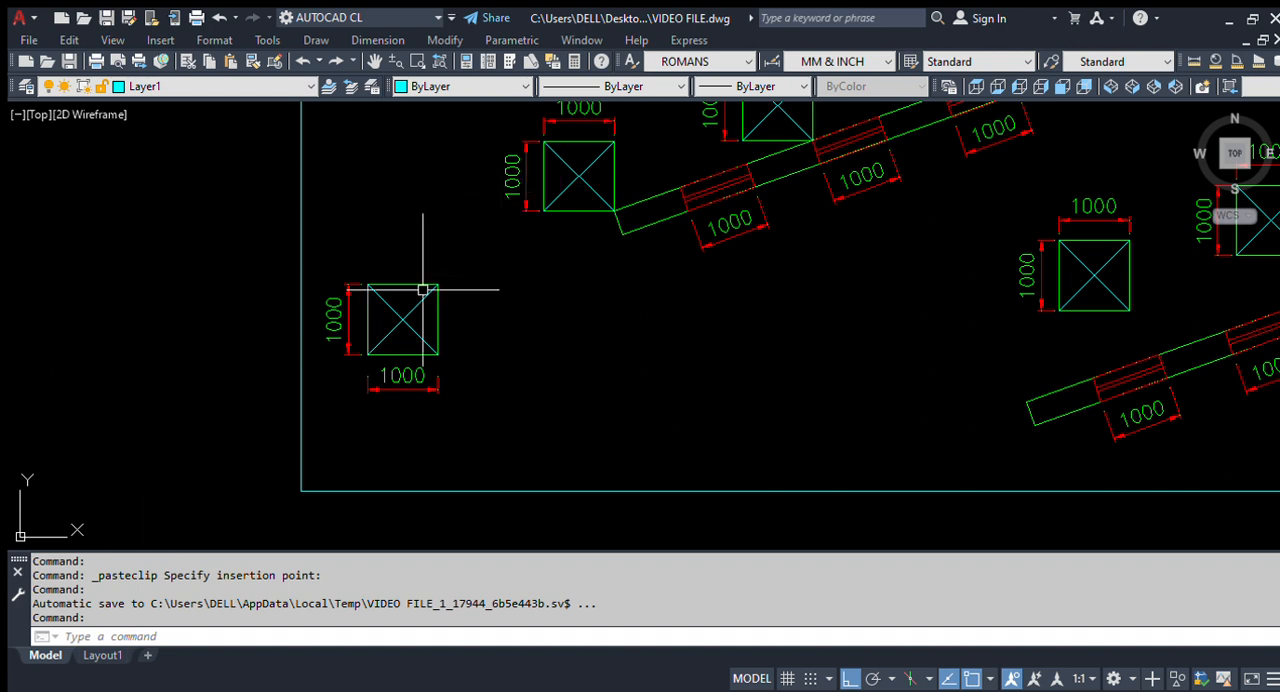
{"action": "scroll", "coordinate": [423, 290], "scroll_direction": "up", "scroll_amount": 2}
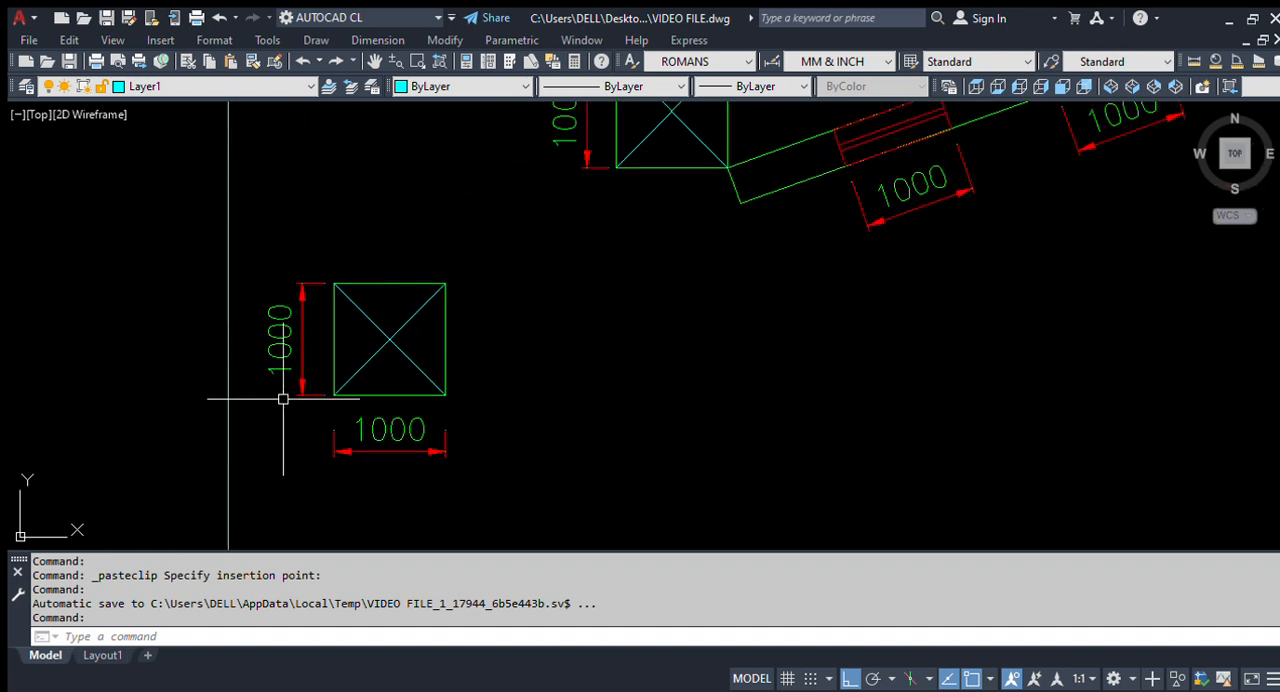
{"action": "scroll", "coordinate": [283, 399], "scroll_direction": "down", "scroll_amount": 3}
{"action": "scroll", "coordinate": [290, 358], "scroll_direction": "up", "scroll_amount": 3}
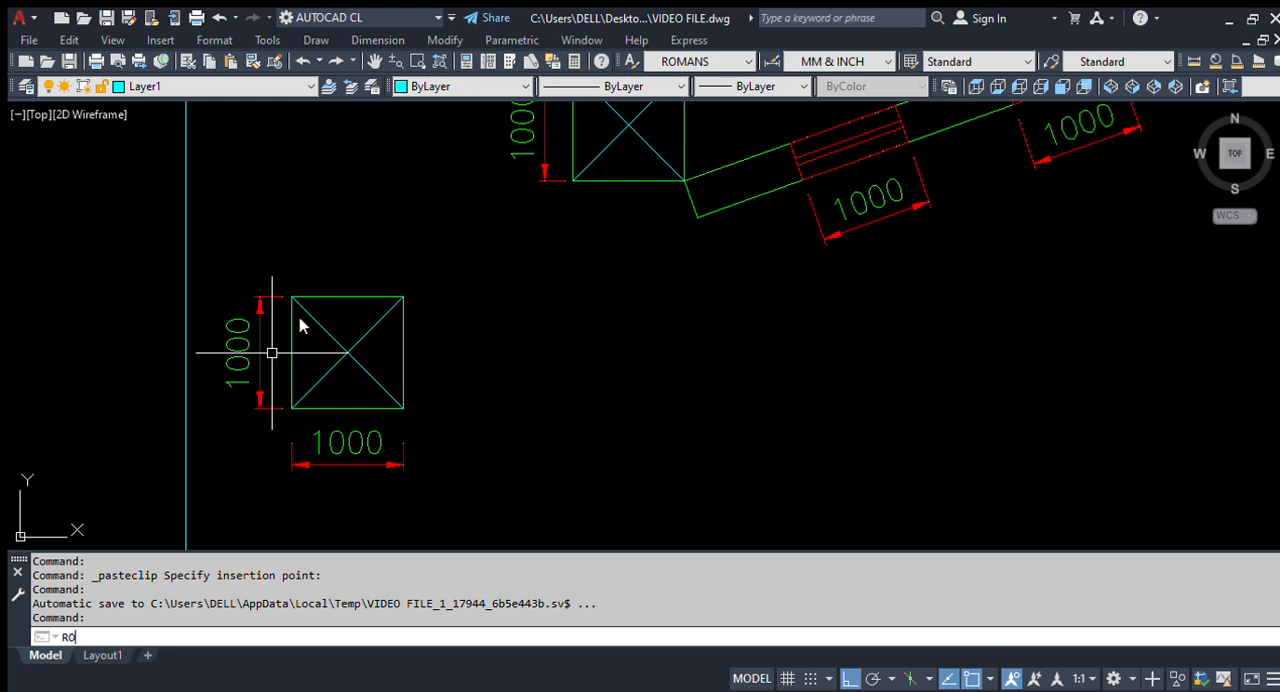
Step: Rotate the separate lower-left square with its diagonals and dimensions by 45 degrees about its lower-right corner
{"action": "key", "text": "Return"}
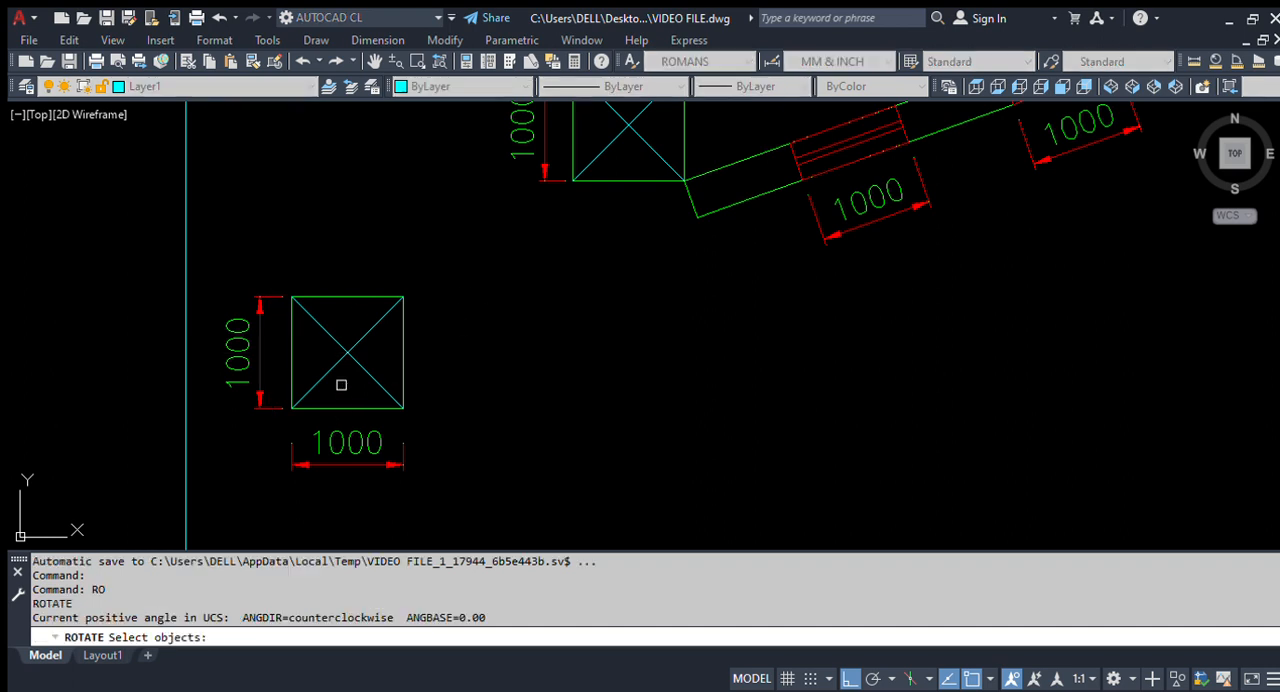
{"action": "left_click", "coordinate": [442, 510]}
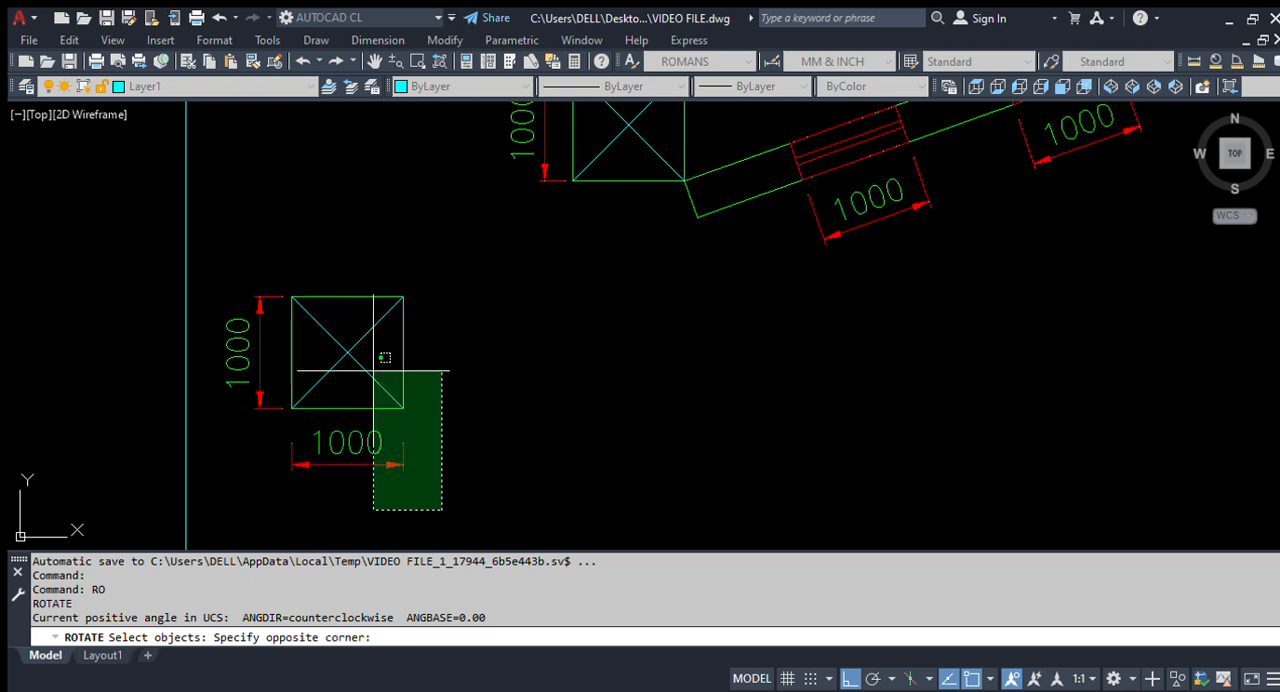
{"action": "left_click", "coordinate": [252, 272]}
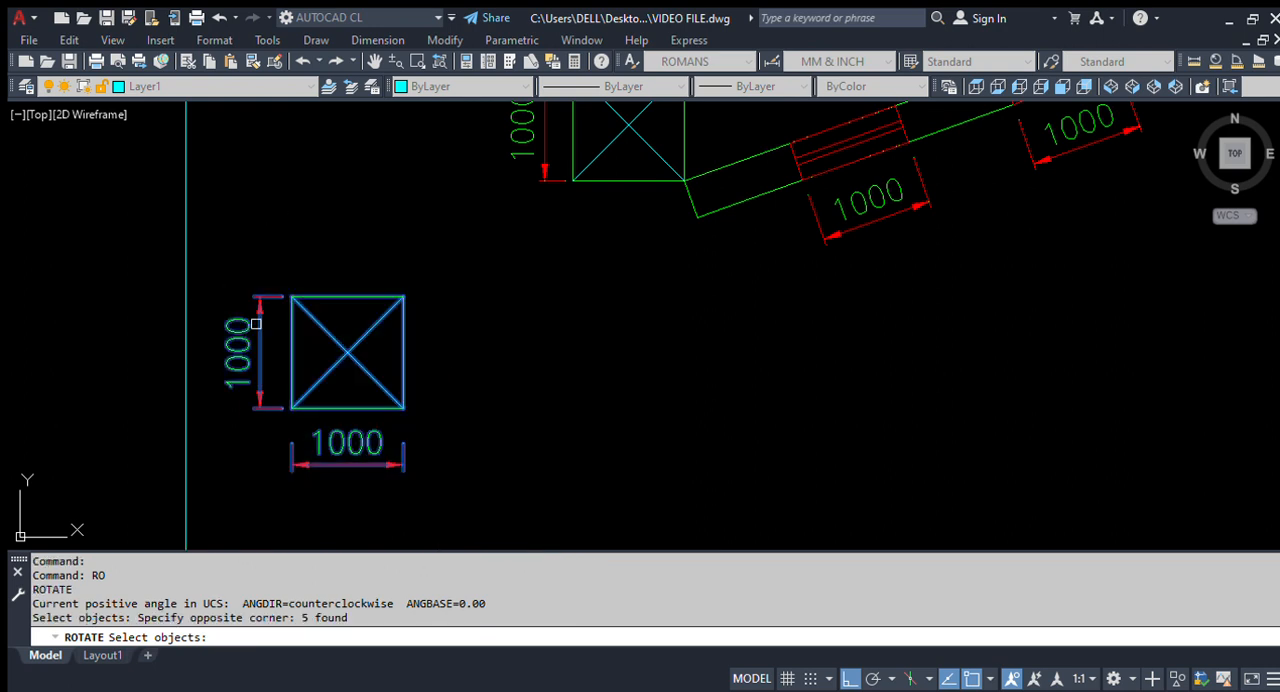
{"action": "key", "text": "Return"}
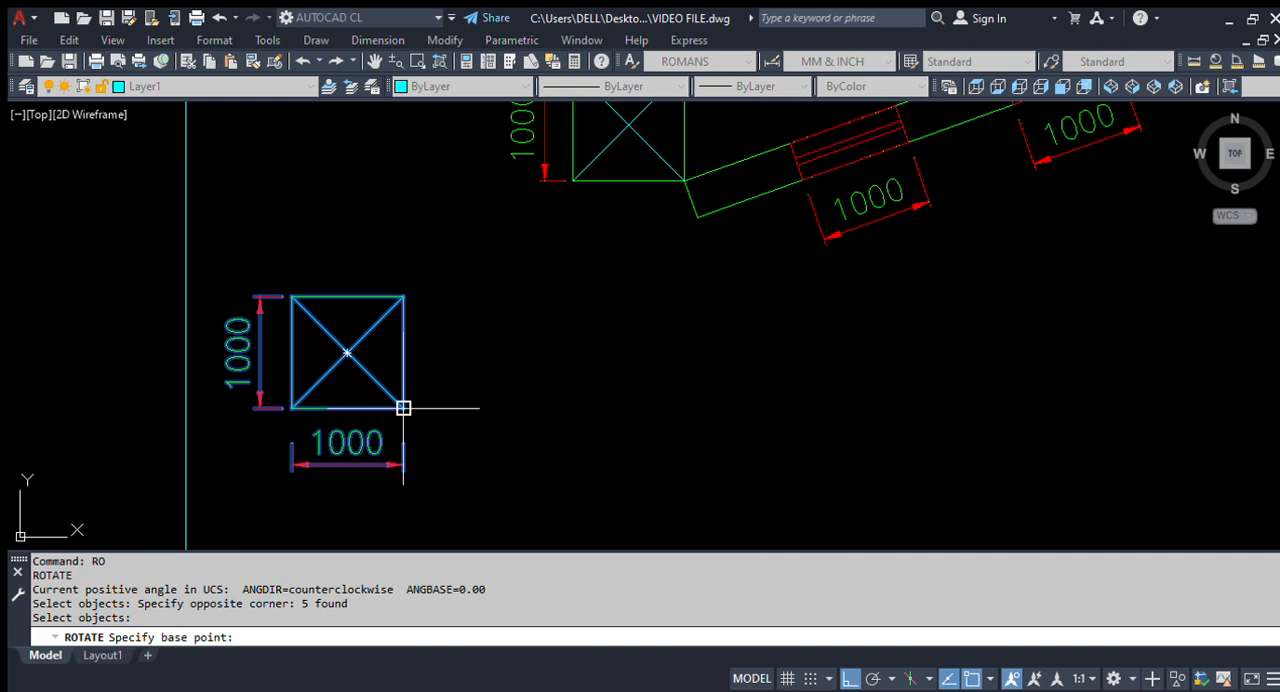
{"action": "left_click", "coordinate": [403, 408]}
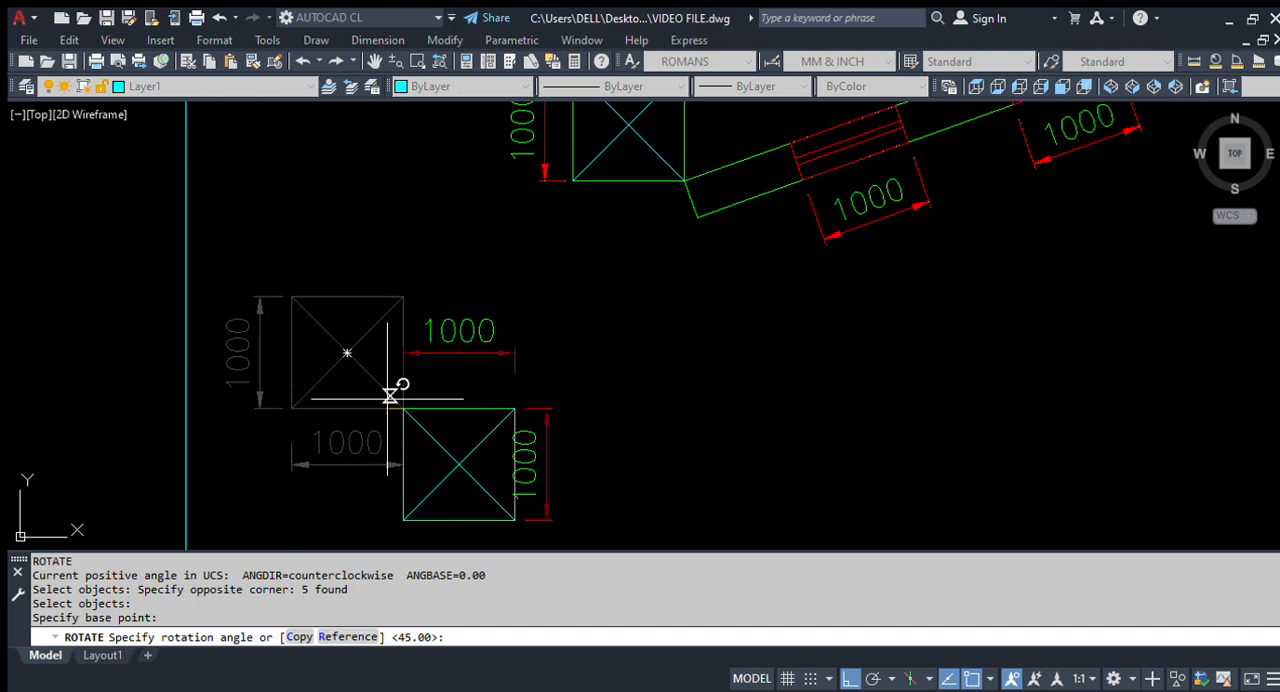
{"action": "key", "text": "F8"}
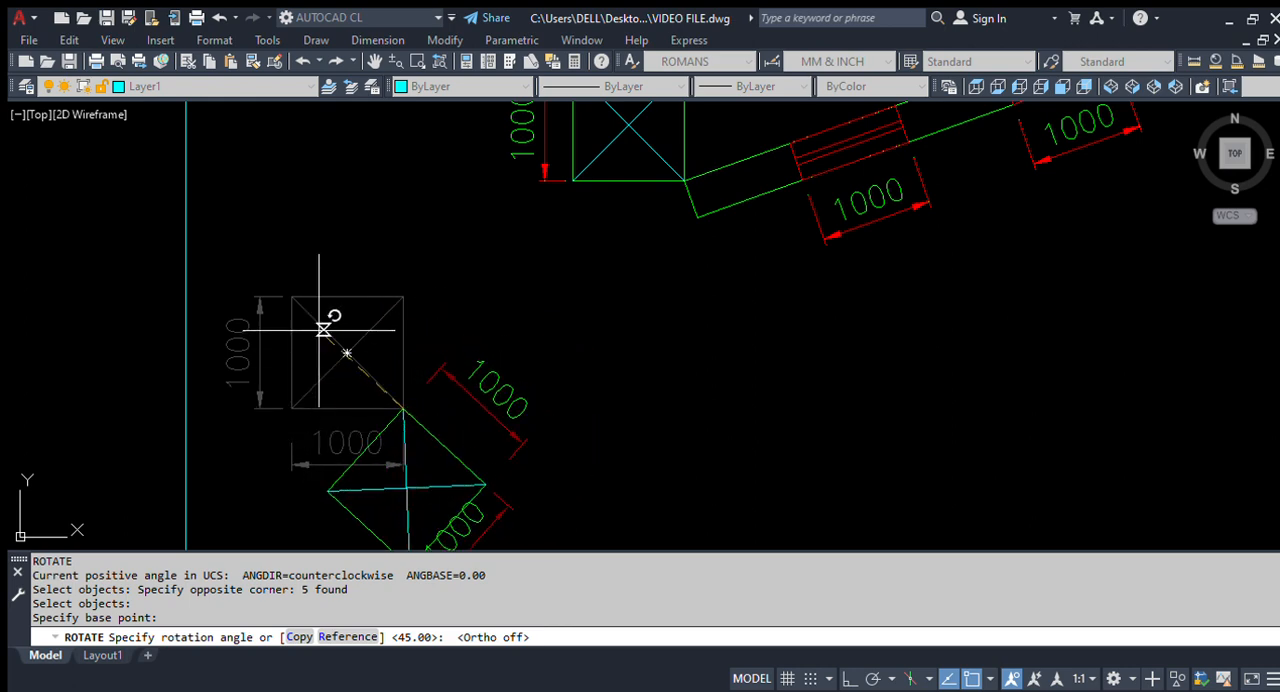
{"action": "mouse_move", "coordinate": [484, 410]}
{"action": "middle_mouse_down"}
{"action": "mouse_move", "coordinate": [471, 423]}
{"action": "mouse_move", "coordinate": [493, 352]}
{"action": "middle_mouse_up"}
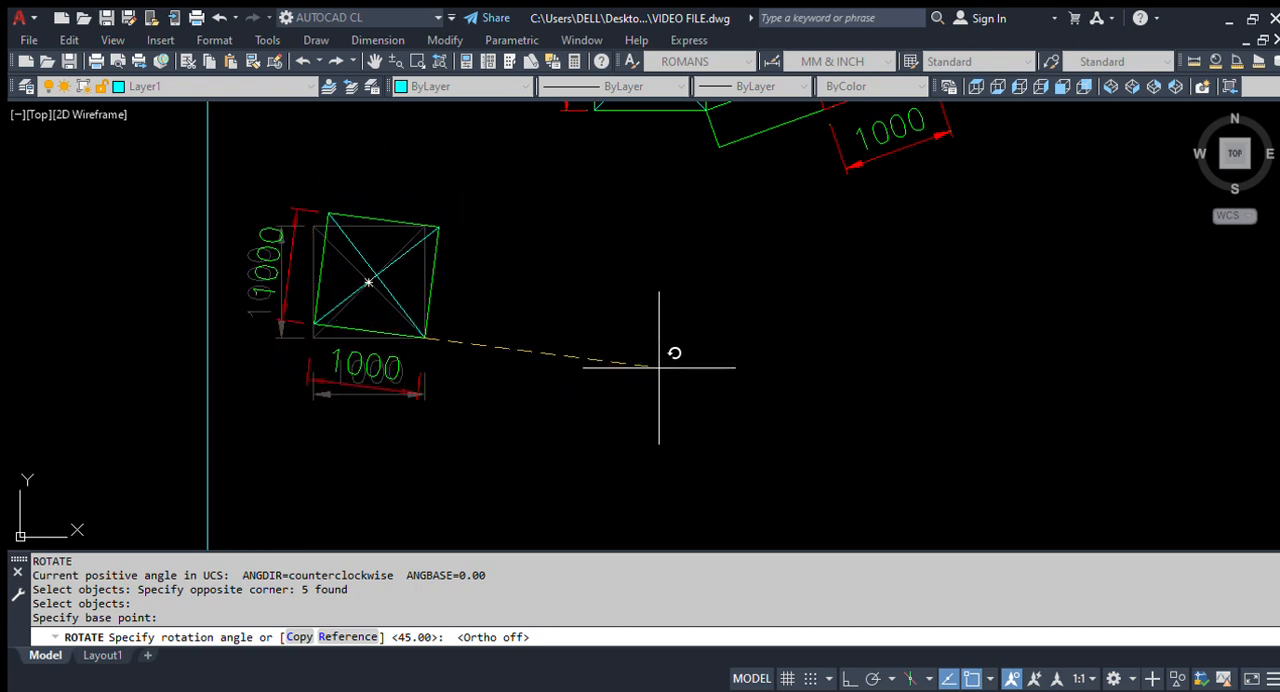
{"action": "key", "text": "F8"}
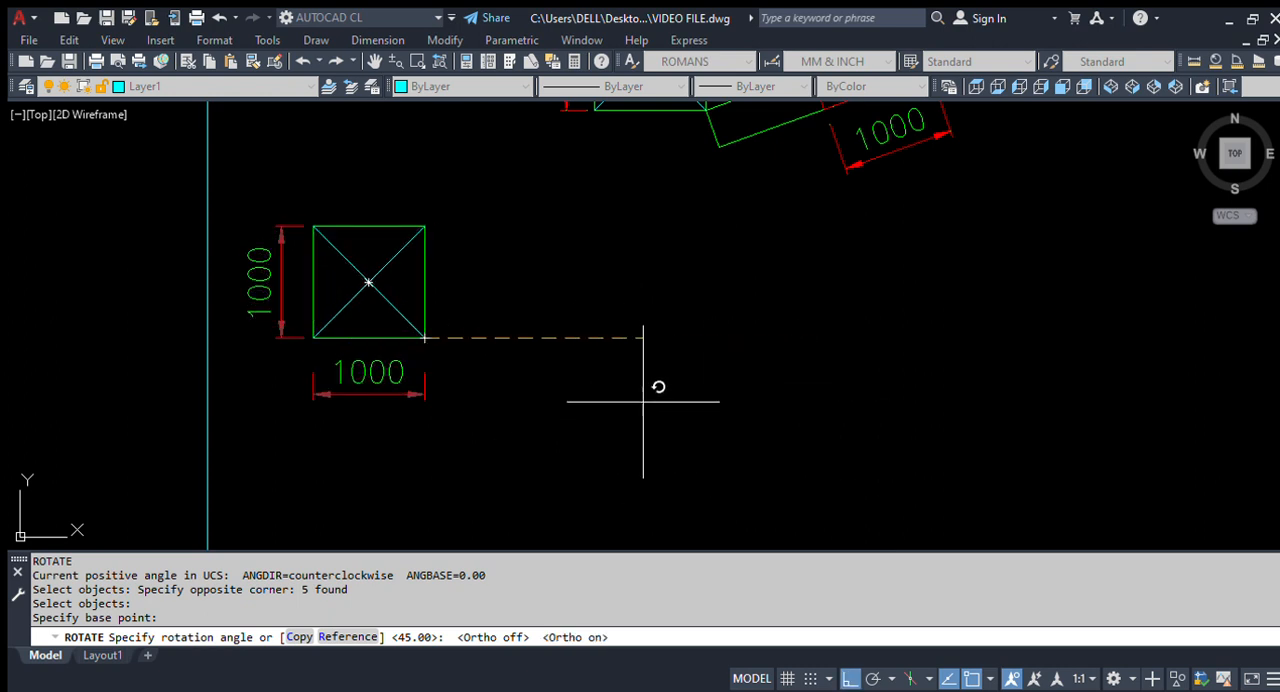
{"action": "scroll", "coordinate": [566, 452], "scroll_direction": "down", "scroll_amount": 2}
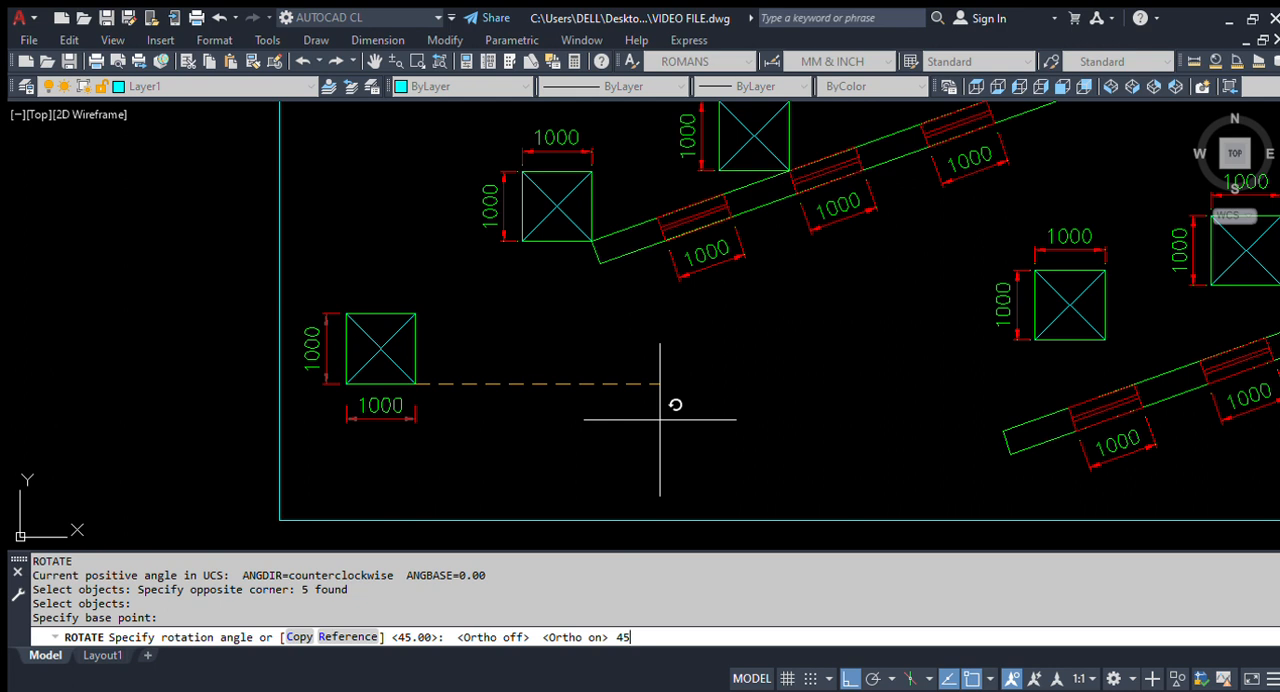
{"action": "key", "text": "Return"}
Step: Draw a horizontal reference line to the right from the lowest corner of the rotated square
{"action": "scroll", "coordinate": [340, 525], "scroll_direction": "up", "scroll_amount": 5}
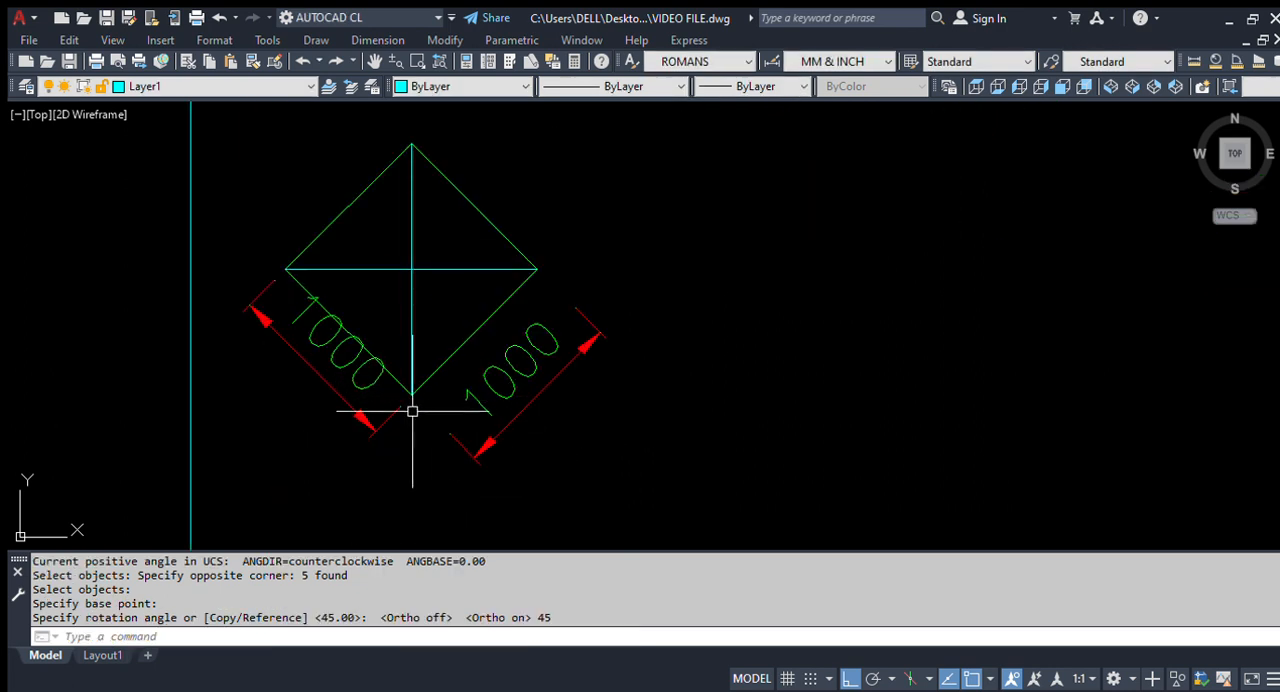
{"action": "middle_click_drag", "start_coordinate": [422, 404], "coordinate": [425, 353]}
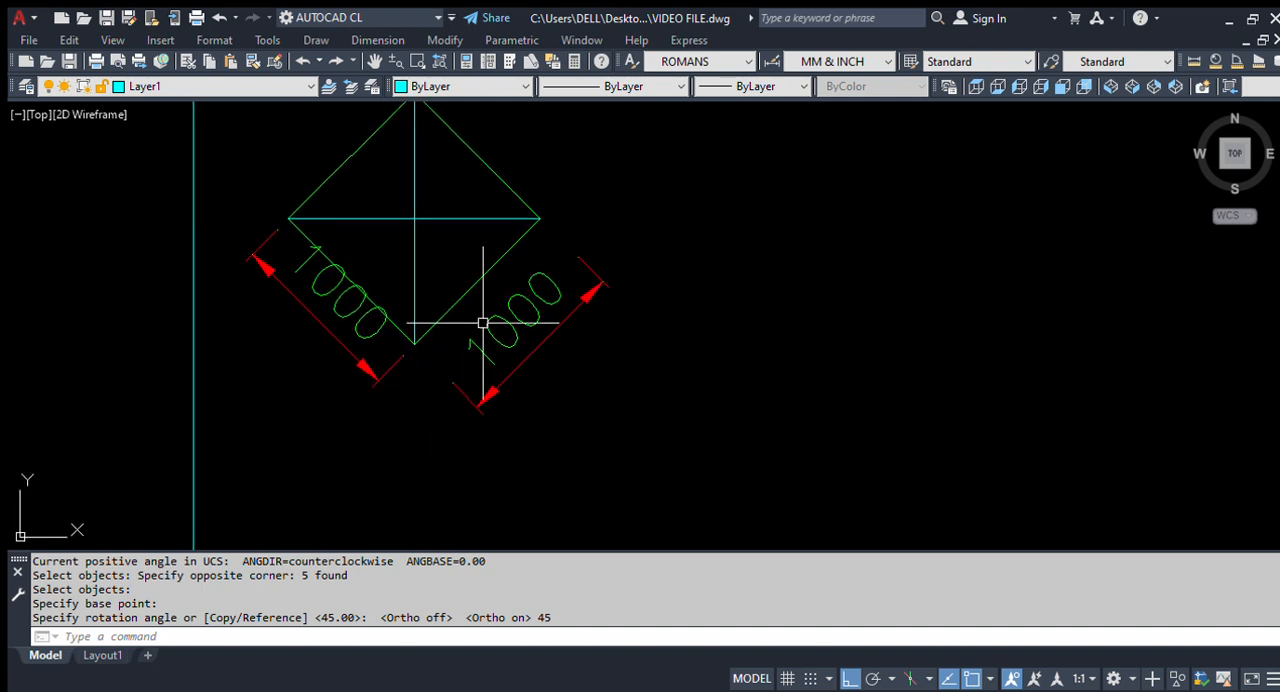
{"action": "middle_click_drag", "start_coordinate": [483, 323], "coordinate": [485, 400]}
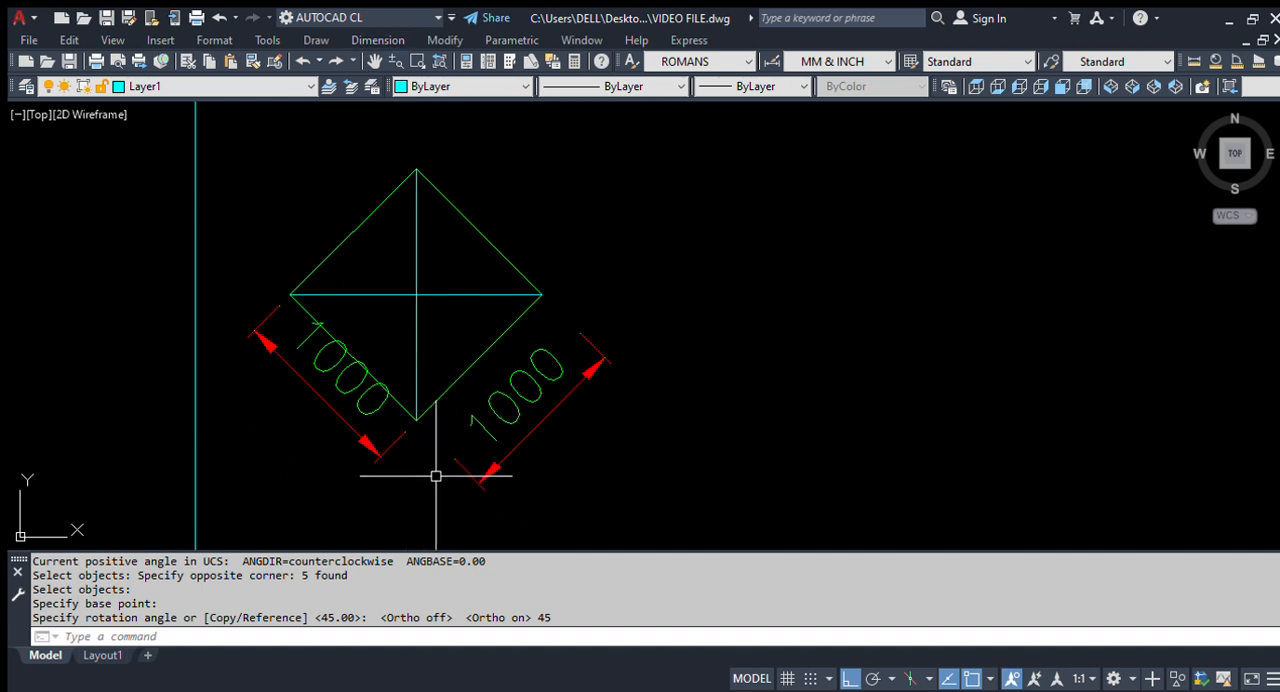
{"action": "type", "text": "l"}
{"action": "key", "text": "Return"}
{"action": "left_click", "coordinate": [415, 420]}
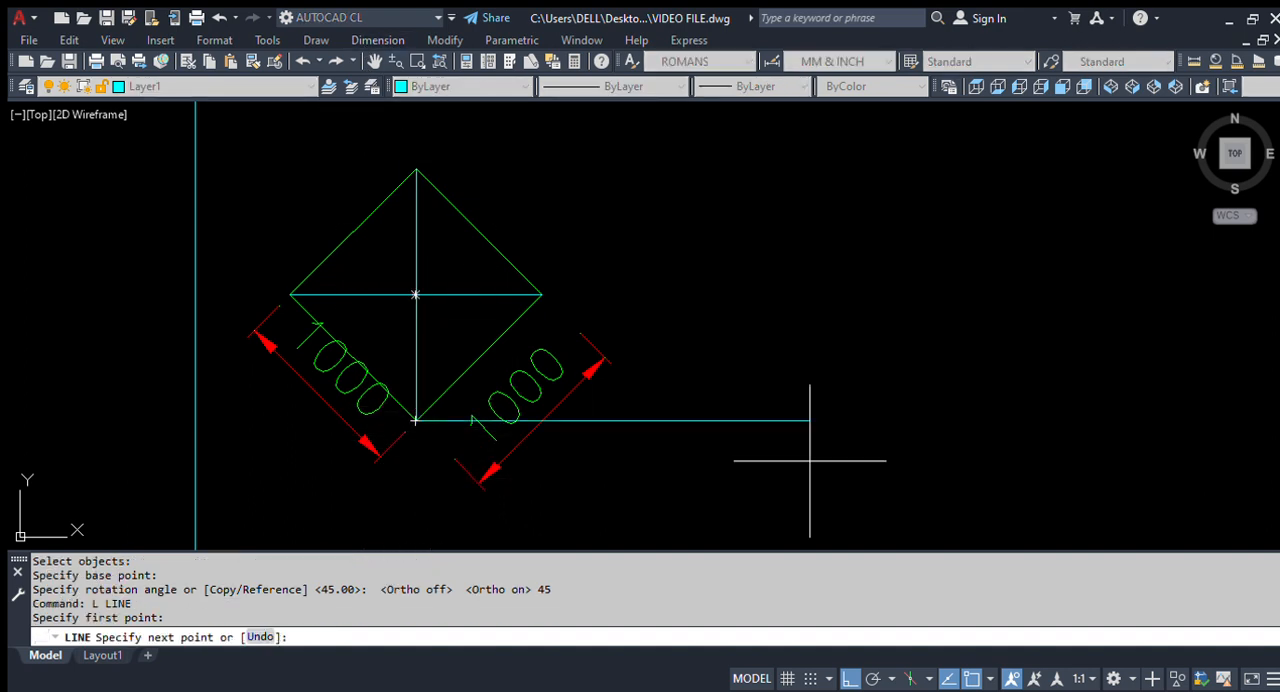
{"action": "left_click", "coordinate": [810, 460]}
{"action": "key", "text": "Escape"}
Step: Erase the two 1000 dimensions beside the rotated square
{"action": "left_click", "coordinate": [582, 388]}
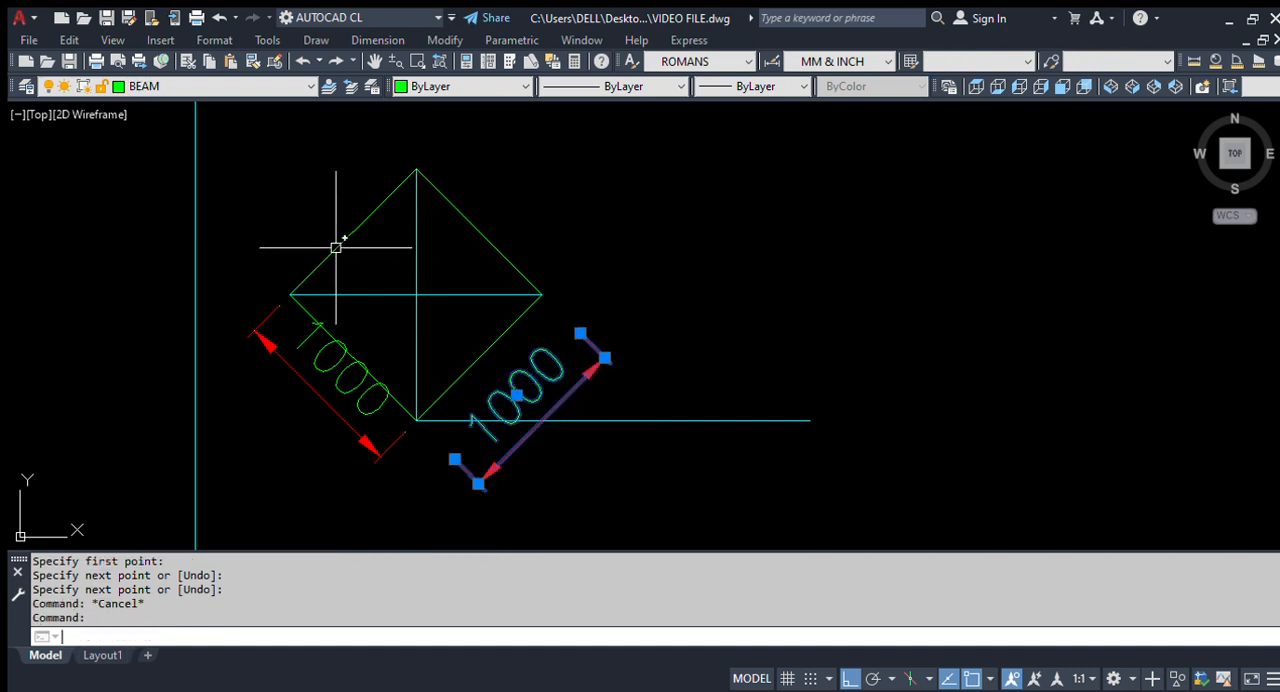
{"action": "type", "text": "e"}
{"action": "key", "text": "Return"}
{"action": "type", "text": "e"}
{"action": "key", "text": "Return"}
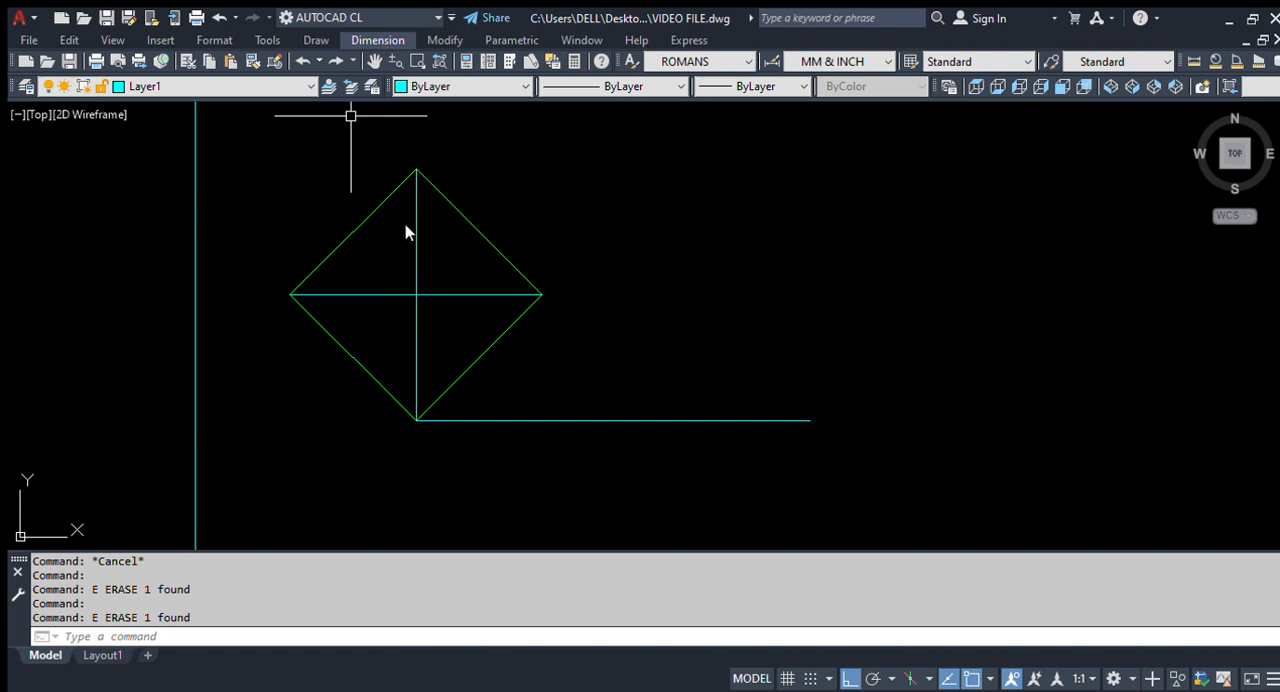
Step: Add an angular dimension between the horizontal reference line and the lower-right edge of the rotated square
{"action": "left_click", "coordinate": [402, 254]}
{"action": "scroll", "coordinate": [506, 474], "scroll_direction": "up", "scroll_amount": 3}
{"action": "scroll", "coordinate": [450, 376], "scroll_direction": "down", "scroll_amount": 3}
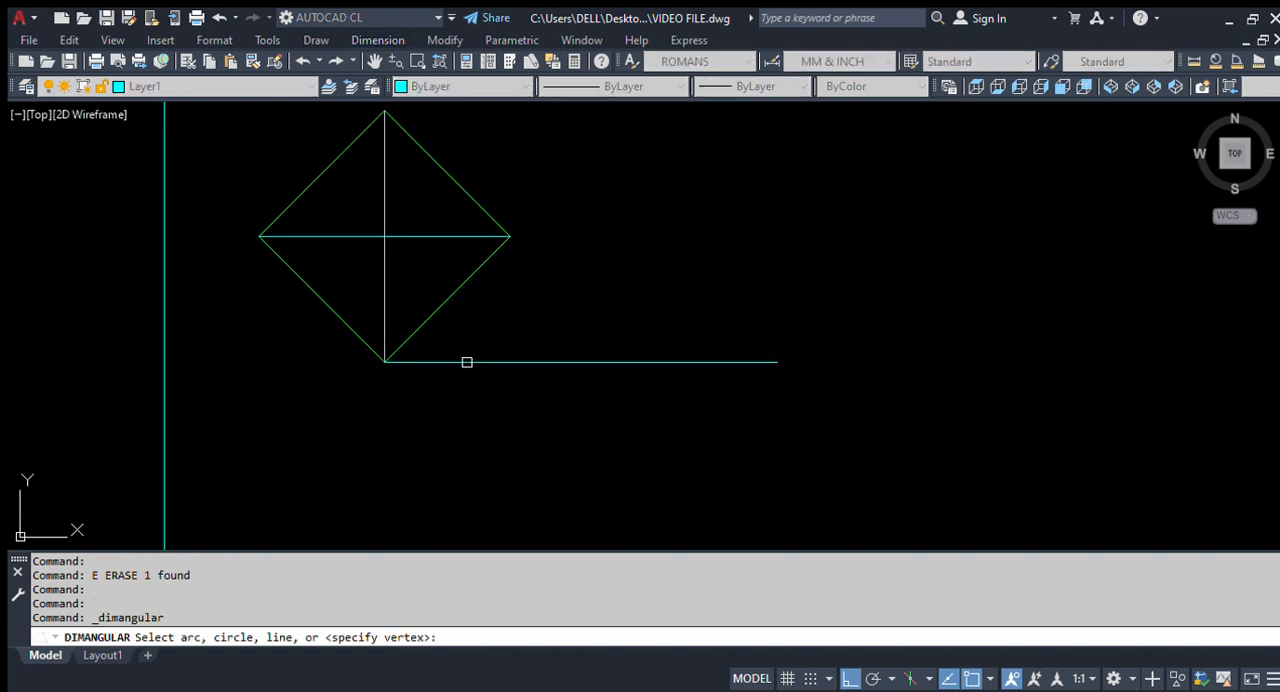
{"action": "left_click", "coordinate": [466, 360]}
{"action": "left_click", "coordinate": [436, 306]}
{"action": "scroll", "coordinate": [440, 310], "scroll_direction": "down", "scroll_amount": 3}
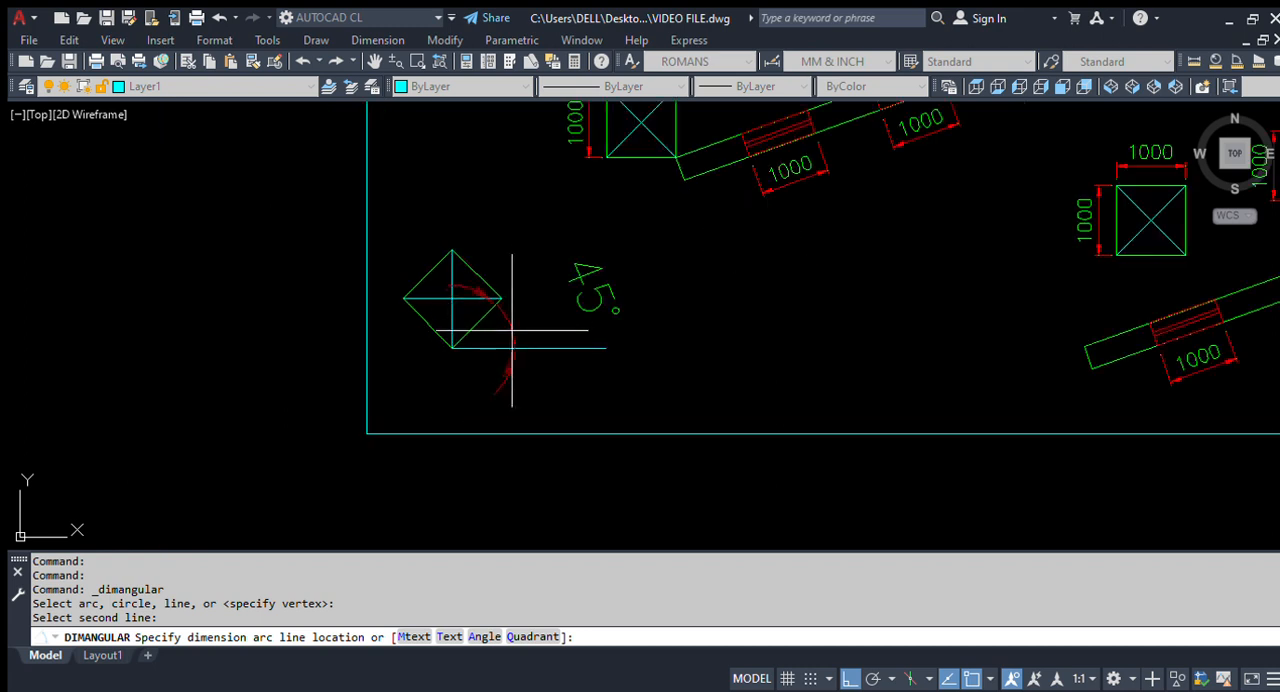
{"action": "scroll", "coordinate": [524, 313], "scroll_direction": "up", "scroll_amount": 1}
{"action": "left_click", "coordinate": [658, 312]}
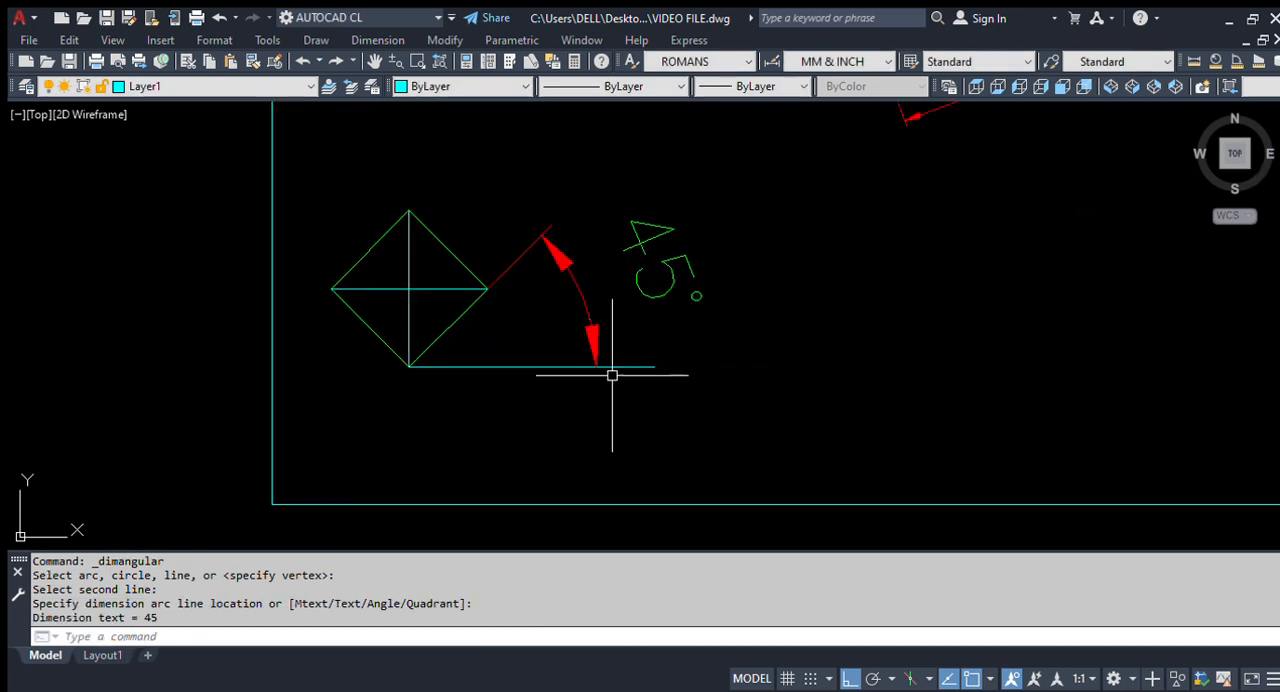
{"action": "scroll", "coordinate": [524, 393], "scroll_direction": "down", "scroll_amount": 2}
{"action": "scroll", "coordinate": [524, 393], "scroll_direction": "up", "scroll_amount": 4}
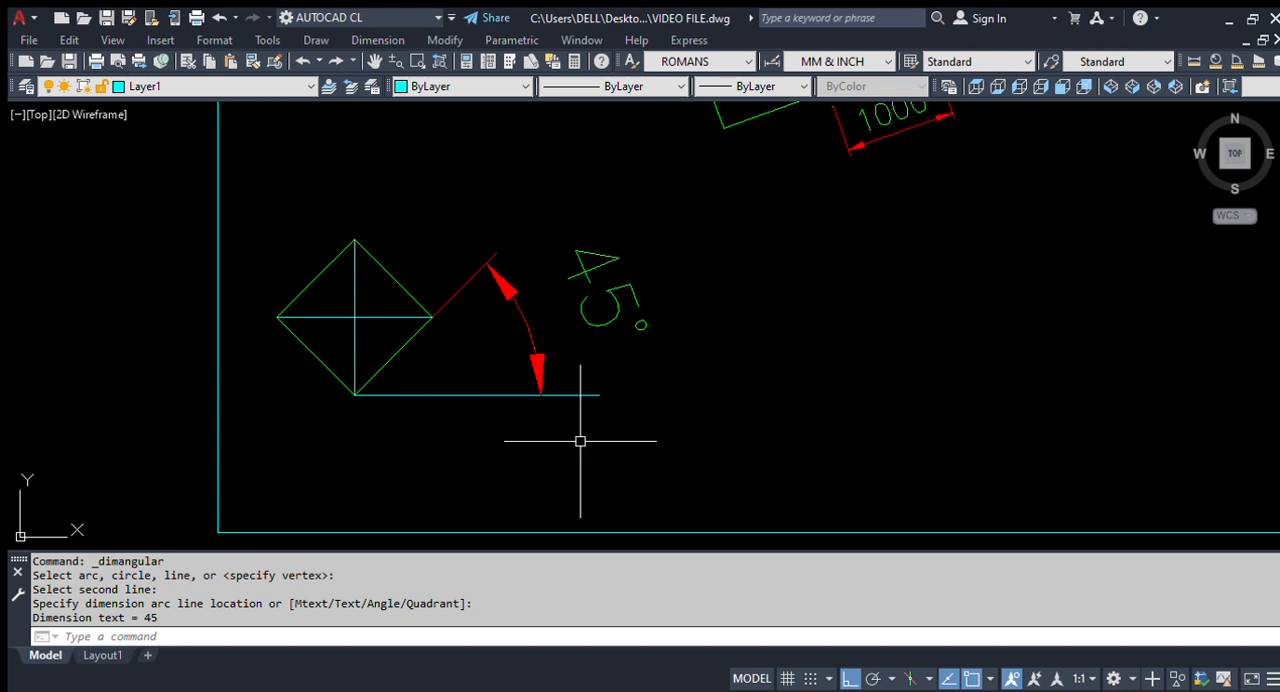
Step: Highlight the upper-left inclined beam together with its three crossed squares and dimensions to examine the group
{"action": "scroll", "coordinate": [276, 451], "scroll_direction": "down", "scroll_amount": 4}
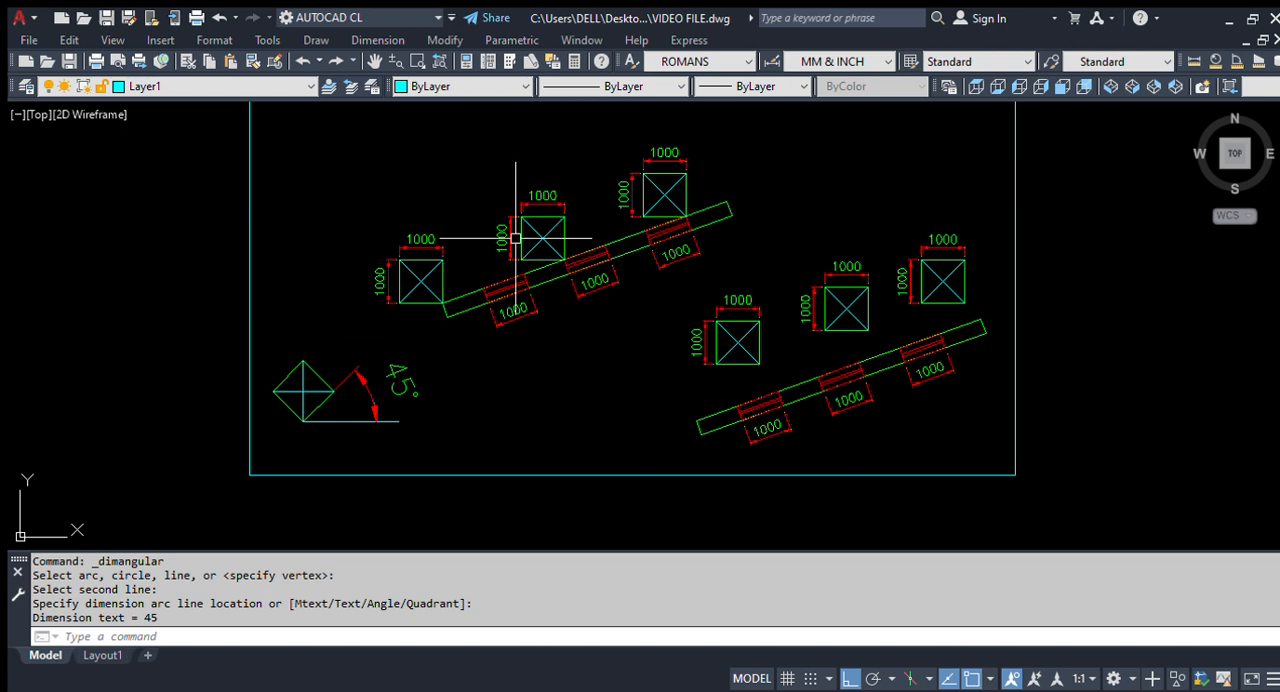
{"action": "scroll", "coordinate": [380, 258], "scroll_direction": "up", "scroll_amount": 2}
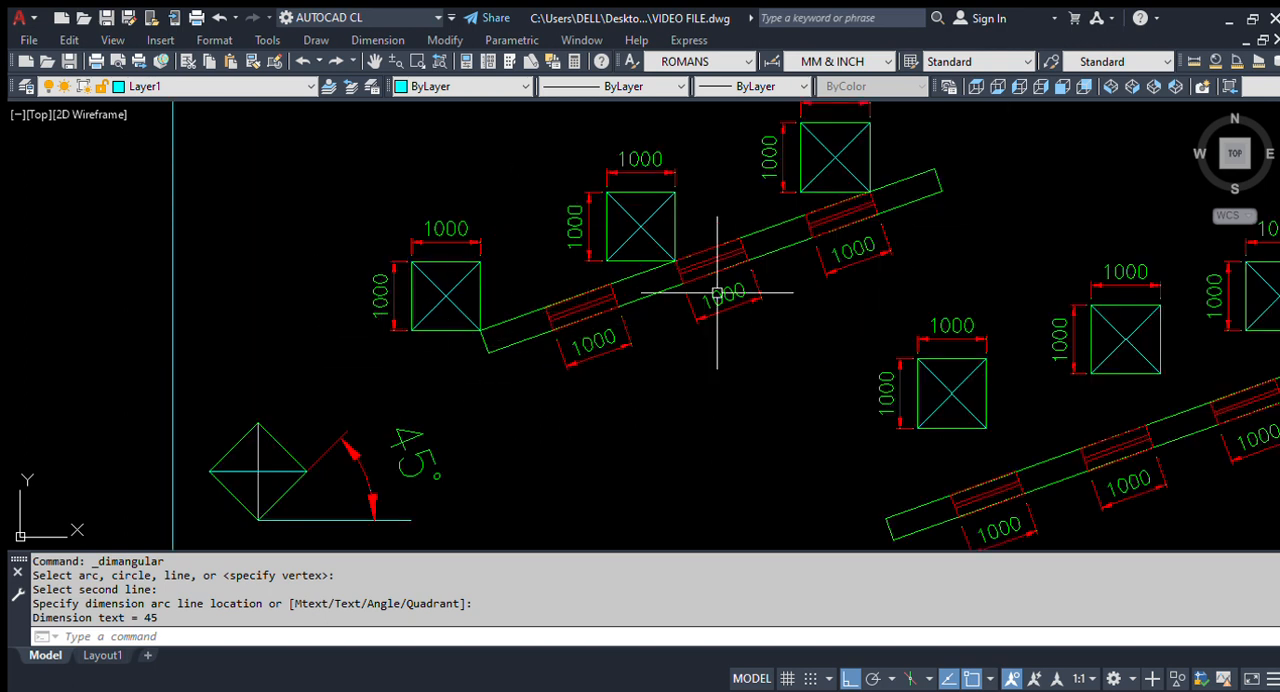
{"action": "middle_click_drag", "start_coordinate": [669, 314], "coordinate": [689, 337]}
{"action": "left_click", "coordinate": [700, 429]}
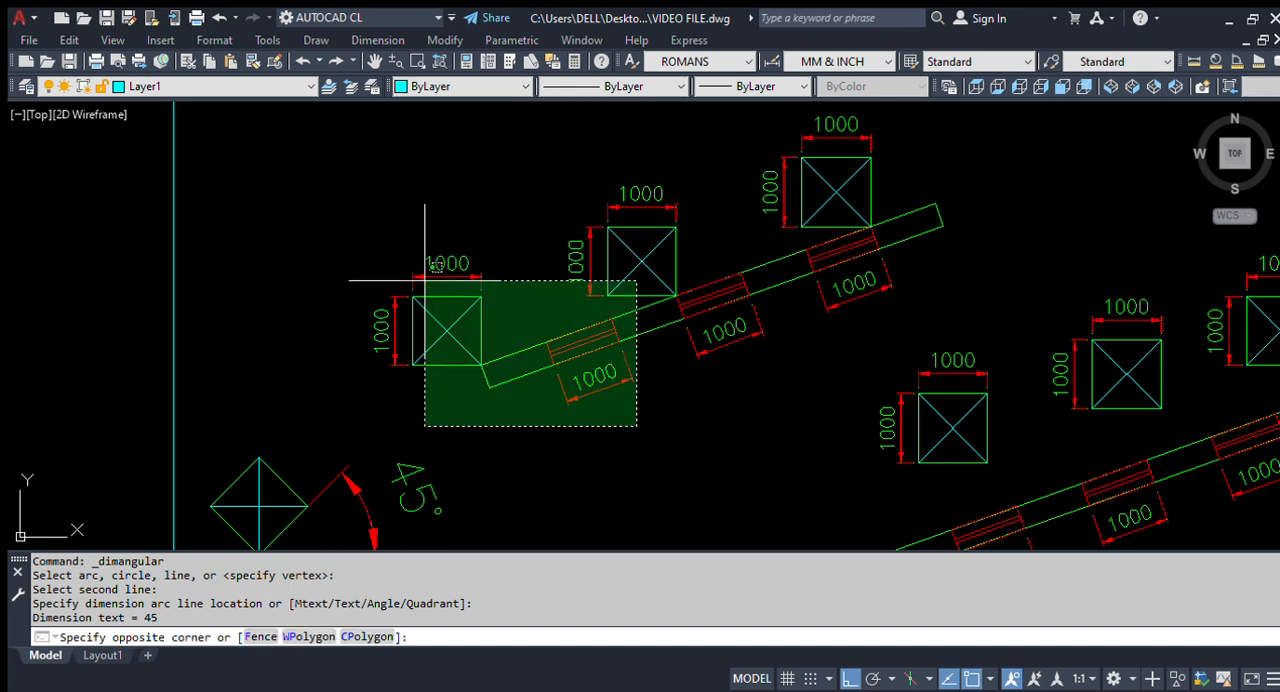
{"action": "left_click", "coordinate": [393, 231]}
{"action": "left_click", "coordinate": [1046, 320]}
{"action": "left_click", "coordinate": [548, 155]}
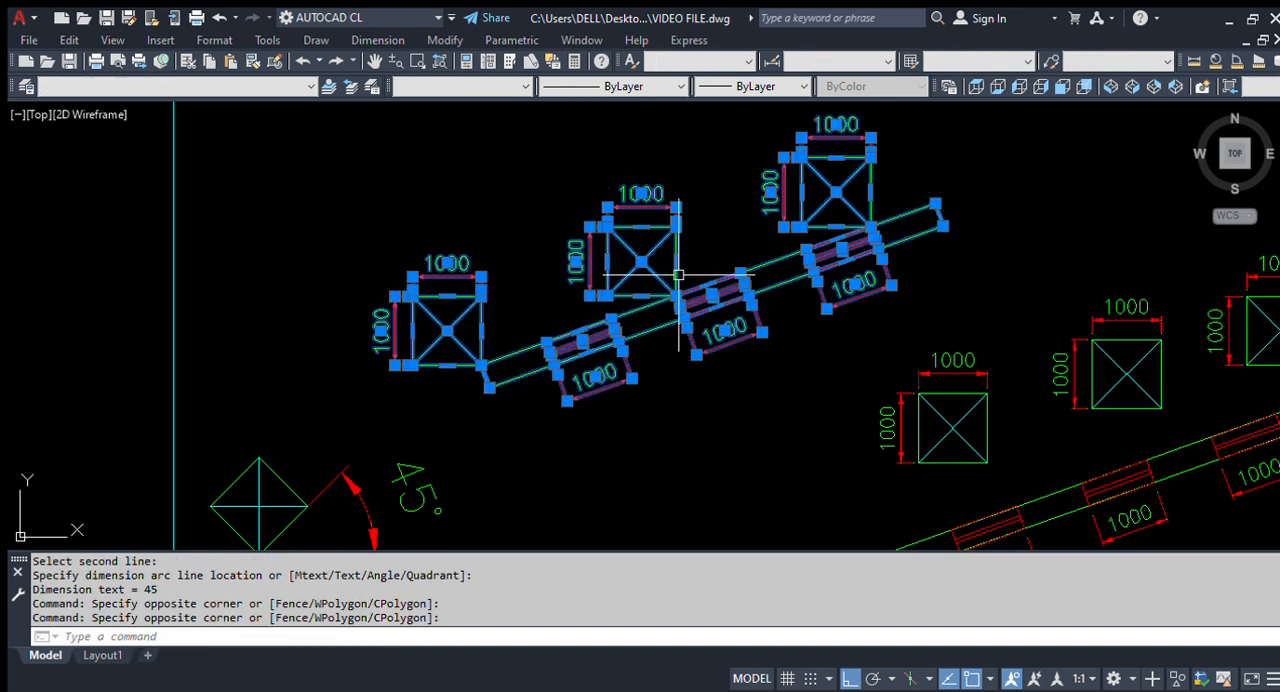
{"action": "key", "text": "Escape"}
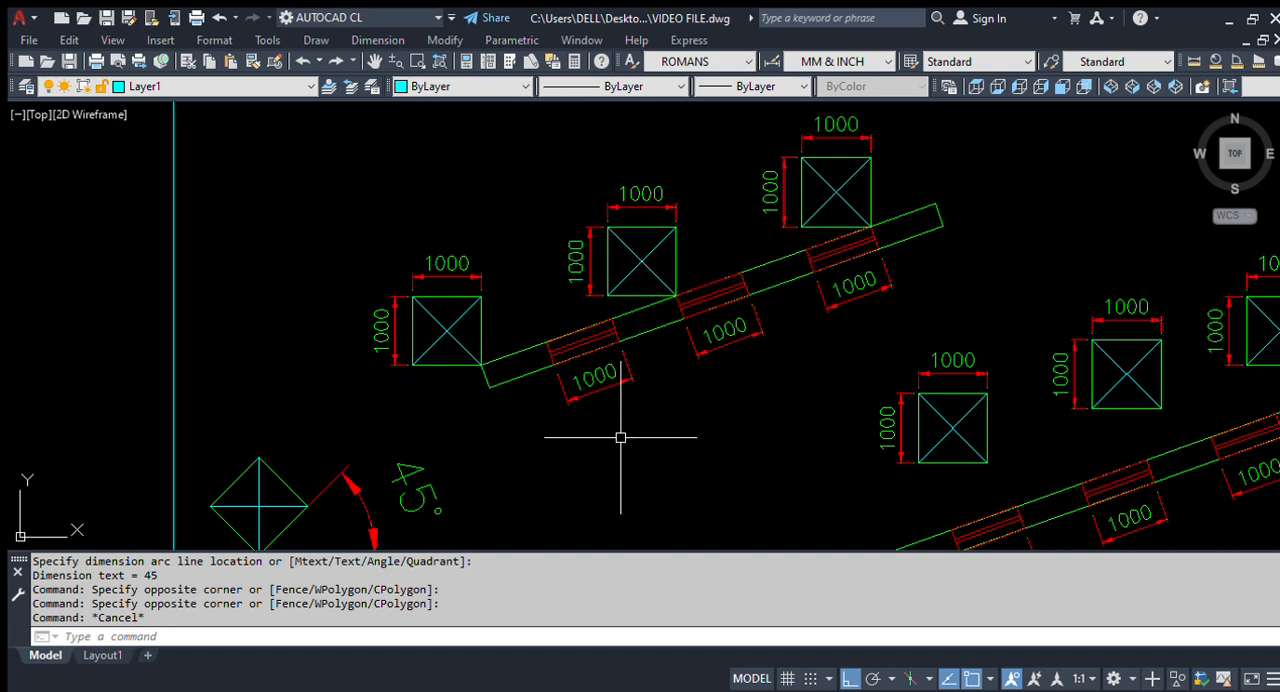
Step: Examine the corner point shared by the leftmost square and the lower end of the upper-left inclined beam
{"action": "scroll", "coordinate": [489, 397], "scroll_direction": "up", "scroll_amount": 2}
{"action": "scroll", "coordinate": [479, 294], "scroll_direction": "up", "scroll_amount": 2}
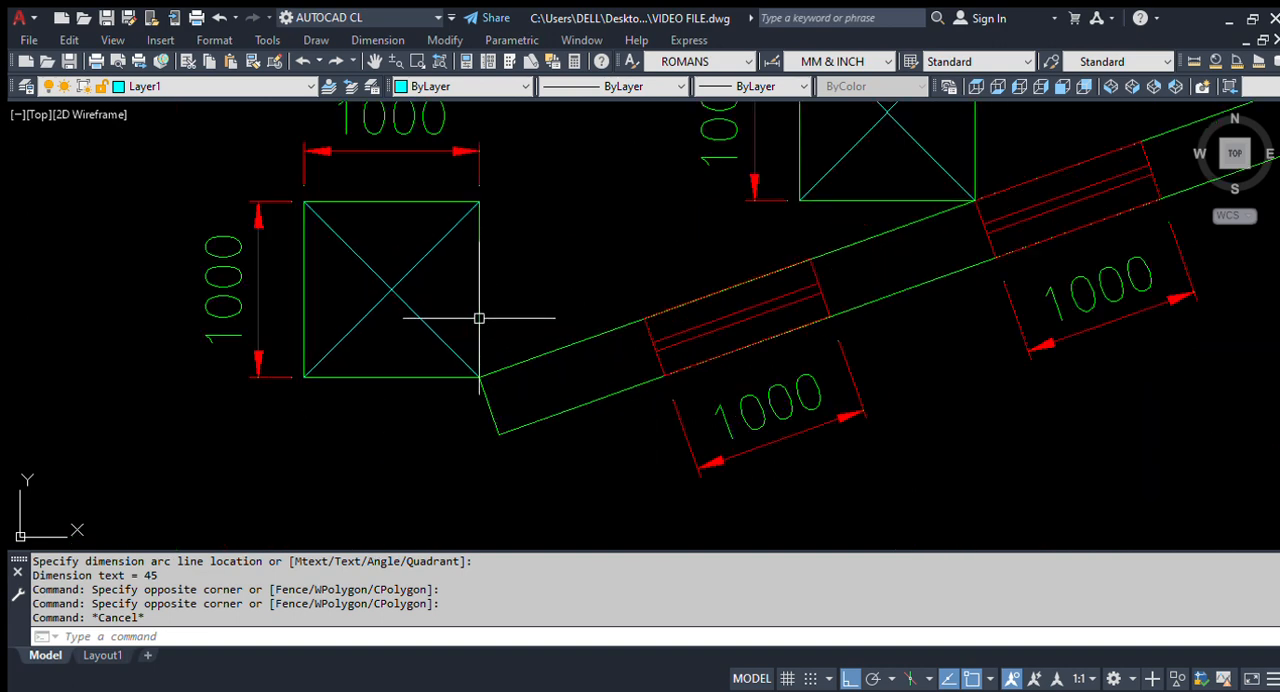
{"action": "left_click", "coordinate": [491, 314]}
{"action": "left_click", "coordinate": [460, 329]}
{"action": "scroll", "coordinate": [533, 395], "scroll_direction": "up", "scroll_amount": 2}
{"action": "left_click", "coordinate": [544, 389]}
{"action": "left_click", "coordinate": [513, 327]}
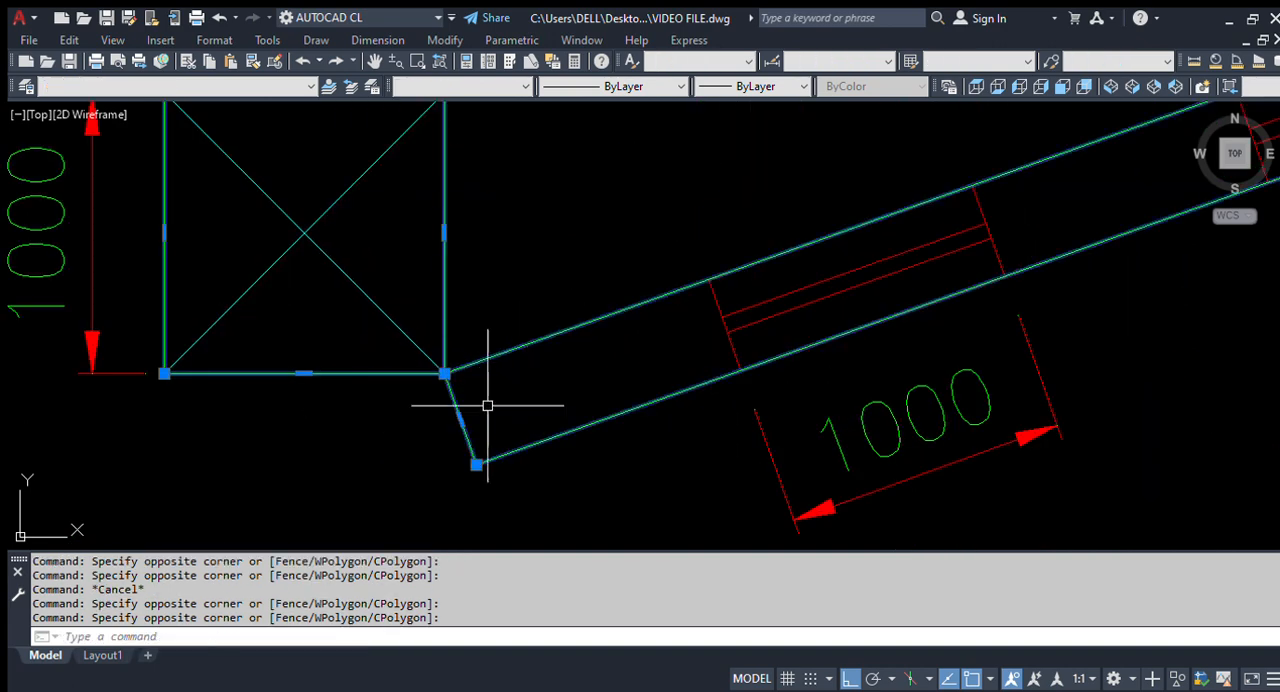
{"action": "scroll", "coordinate": [441, 398], "scroll_direction": "up", "scroll_amount": 6}
{"action": "key", "text": "Escape"}
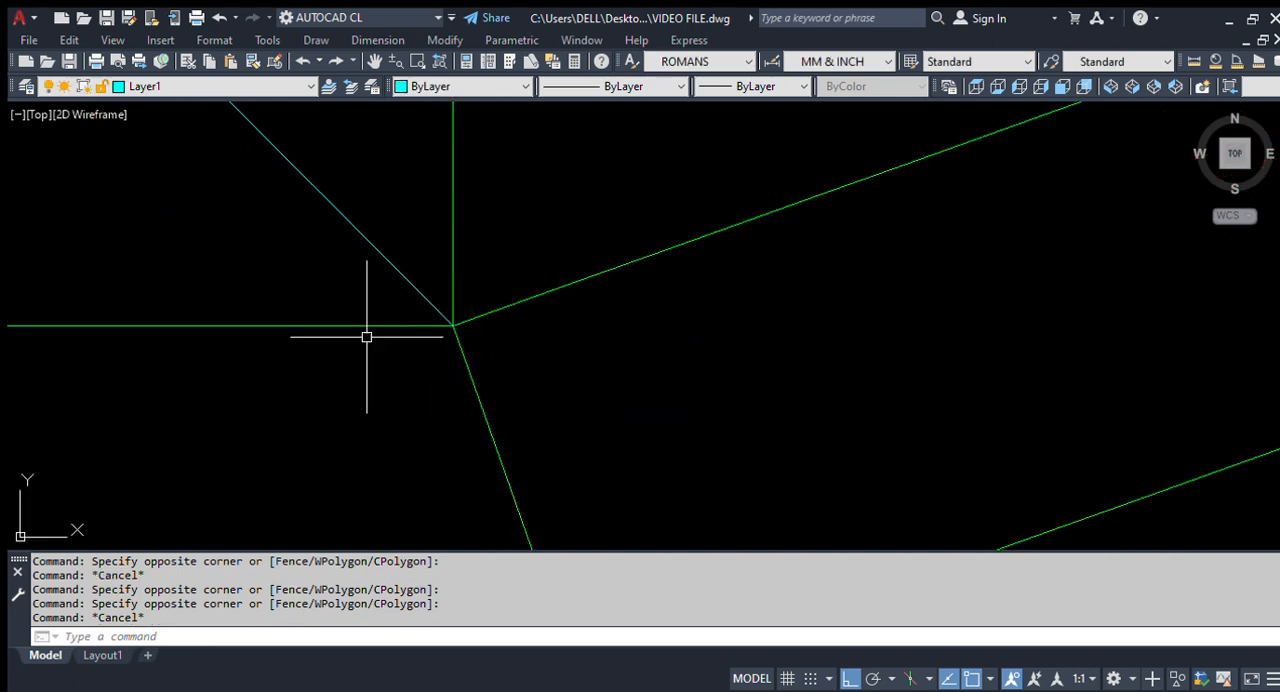
Step: Highlight the inclined beam and the leftmost square's outline in turn to compare their directions
{"action": "scroll", "coordinate": [360, 340], "scroll_direction": "down", "scroll_amount": 3}
{"action": "left_click", "coordinate": [500, 362]}
{"action": "left_click", "coordinate": [443, 289]}
{"action": "scroll", "coordinate": [368, 400], "scroll_direction": "down", "scroll_amount": 6}
{"action": "scroll", "coordinate": [280, 369], "scroll_direction": "up", "scroll_amount": 2}
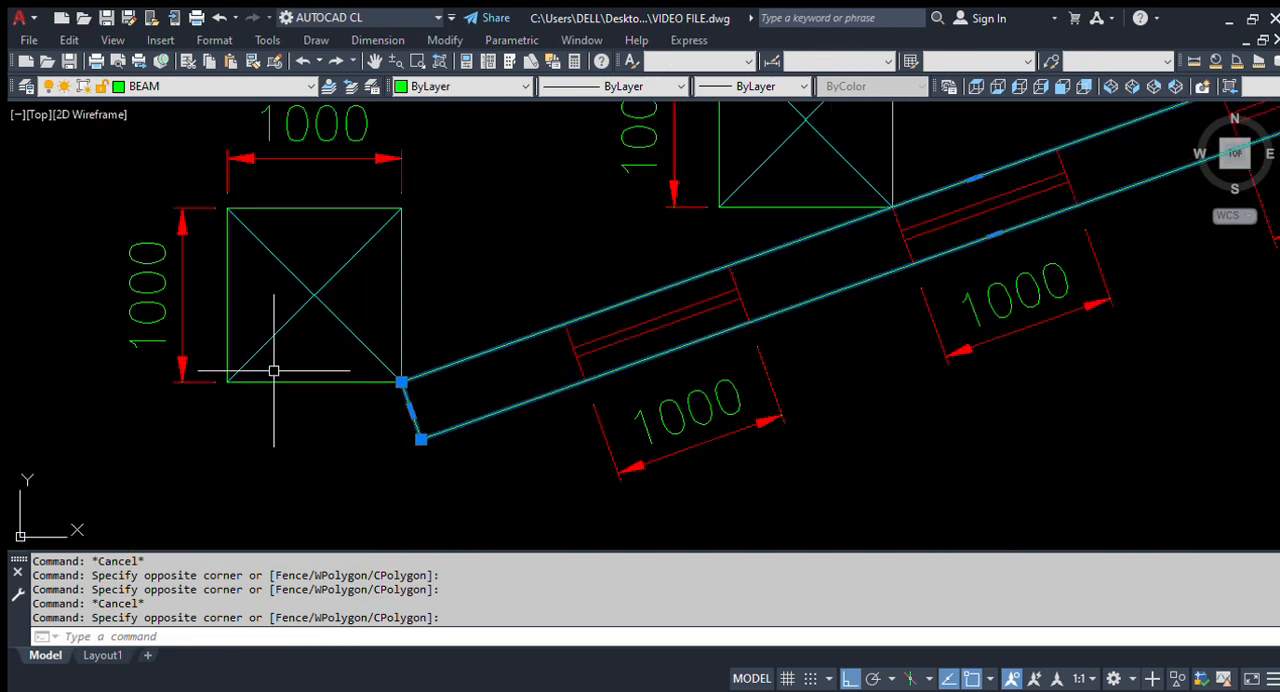
{"action": "left_click", "coordinate": [424, 315]}
{"action": "left_click", "coordinate": [382, 310]}
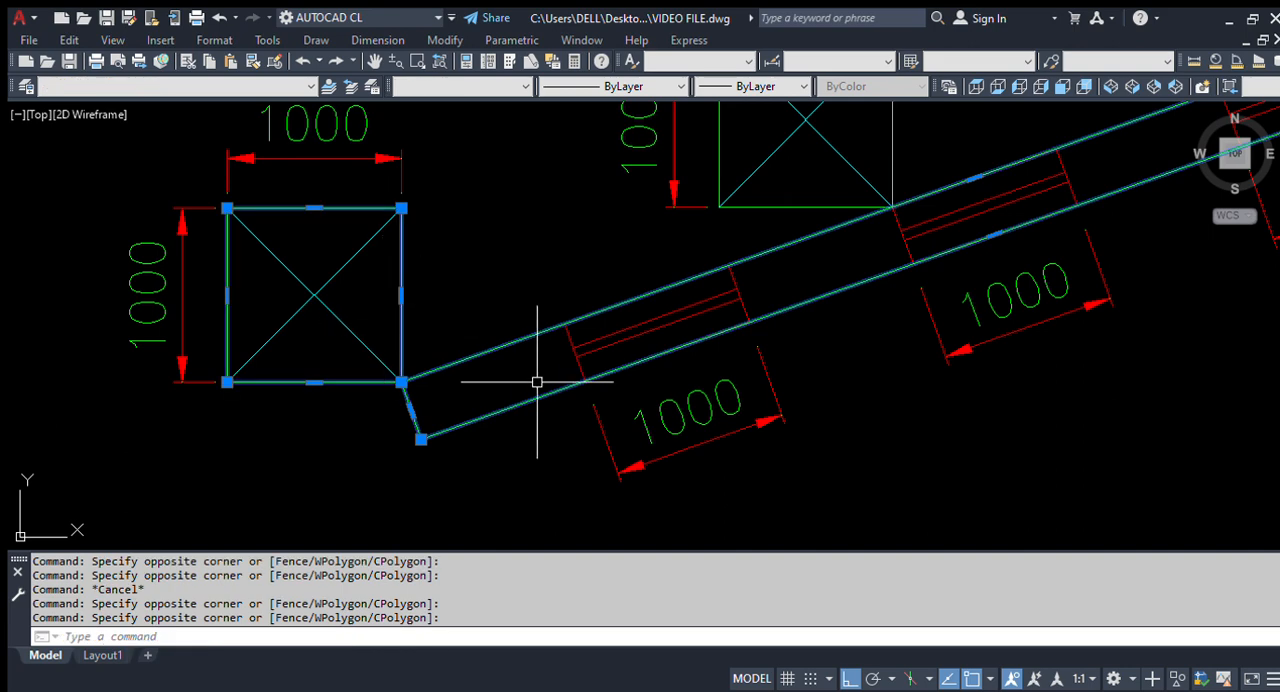
{"action": "key", "text": "Escape"}
Step: Examine the middle square's outline and the corner where it touches the inclined beam's upper edge
{"action": "scroll", "coordinate": [540, 382], "scroll_direction": "down", "scroll_amount": 5}
{"action": "scroll", "coordinate": [594, 394], "scroll_direction": "up", "scroll_amount": 3}
{"action": "scroll", "coordinate": [670, 242], "scroll_direction": "up", "scroll_amount": 2}
{"action": "left_click", "coordinate": [692, 233]}
{"action": "left_click", "coordinate": [655, 267]}
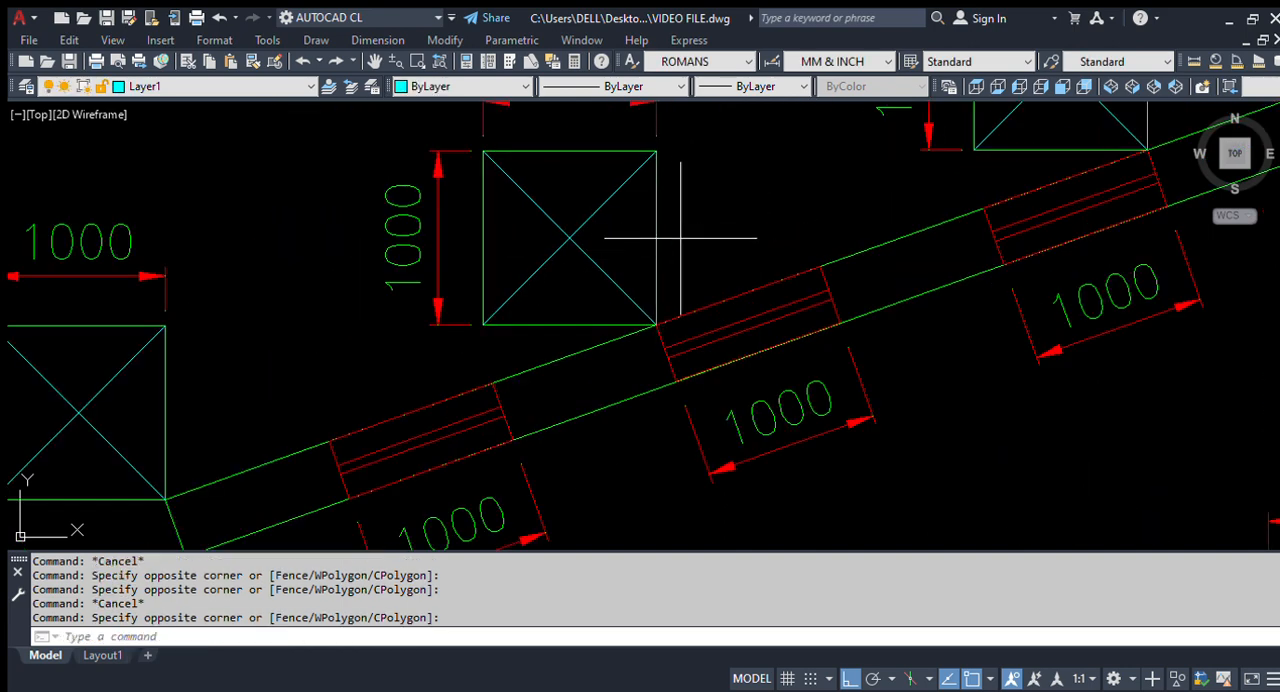
{"action": "scroll", "coordinate": [893, 298], "scroll_direction": "up", "scroll_amount": 2}
{"action": "left_click", "coordinate": [857, 267]}
{"action": "left_click", "coordinate": [806, 229]}
{"action": "scroll", "coordinate": [674, 331], "scroll_direction": "down", "scroll_amount": 5}
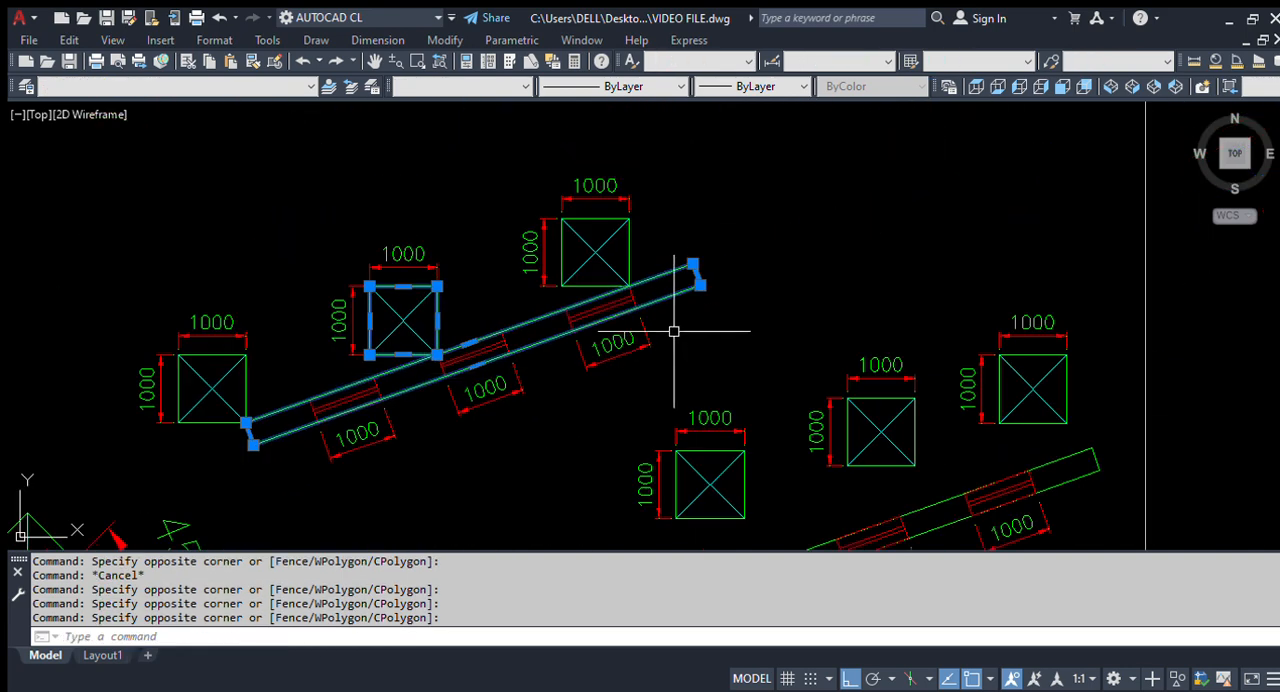
{"action": "scroll", "coordinate": [446, 371], "scroll_direction": "up", "scroll_amount": 2}
{"action": "scroll", "coordinate": [550, 288], "scroll_direction": "up", "scroll_amount": 4}
{"action": "key", "text": "Escape"}
{"action": "scroll", "coordinate": [550, 288], "scroll_direction": "up", "scroll_amount": 3}
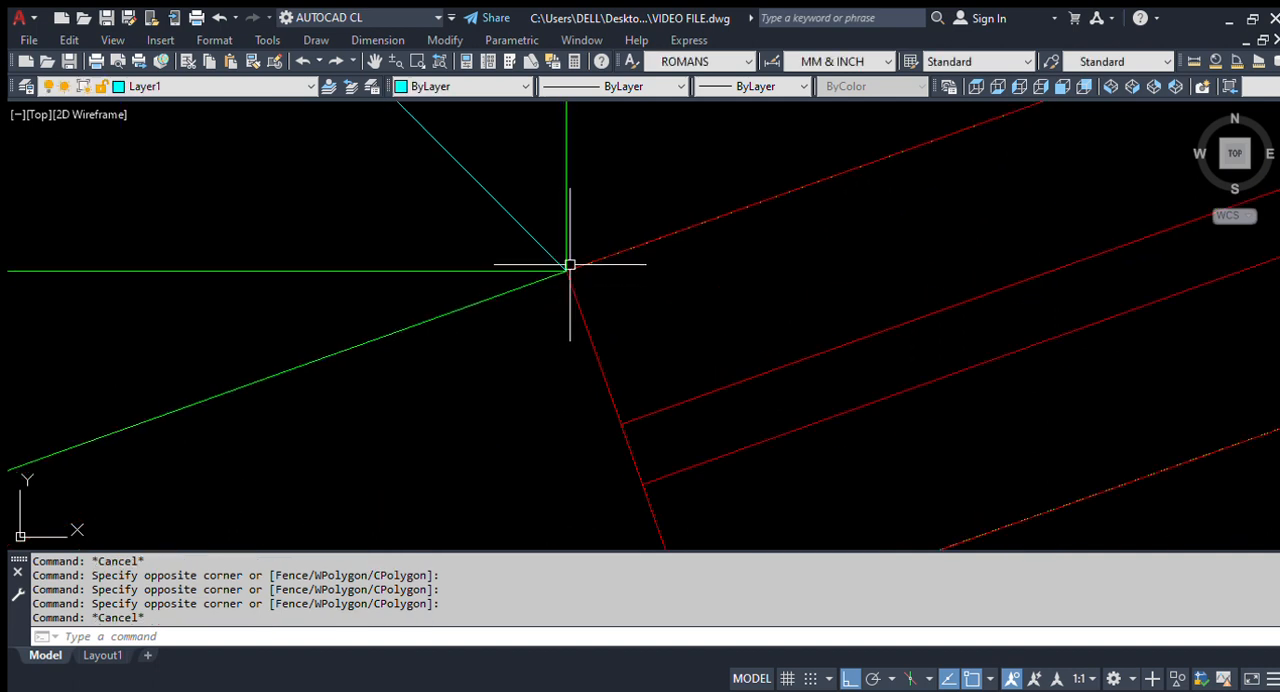
{"action": "left_click", "coordinate": [569, 265]}
{"action": "key", "text": "Escape"}
{"action": "type", "text": "c"}
{"action": "key", "text": "Return"}
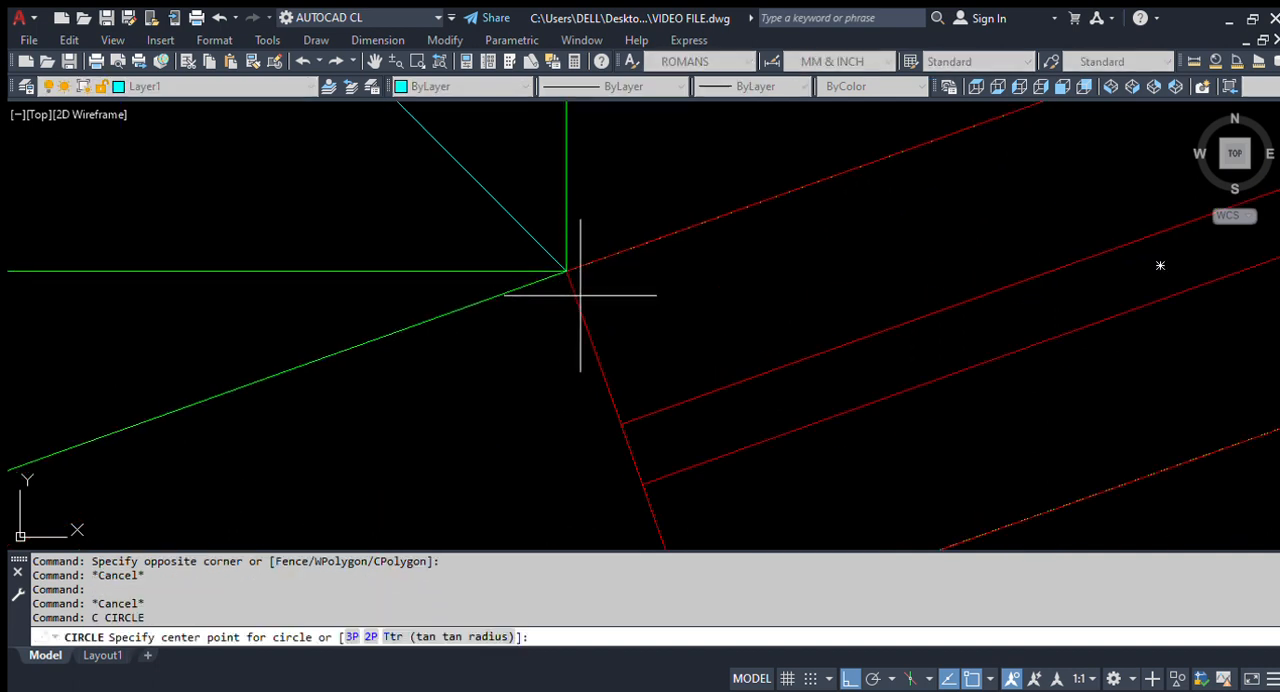
{"action": "left_click", "coordinate": [566, 270]}
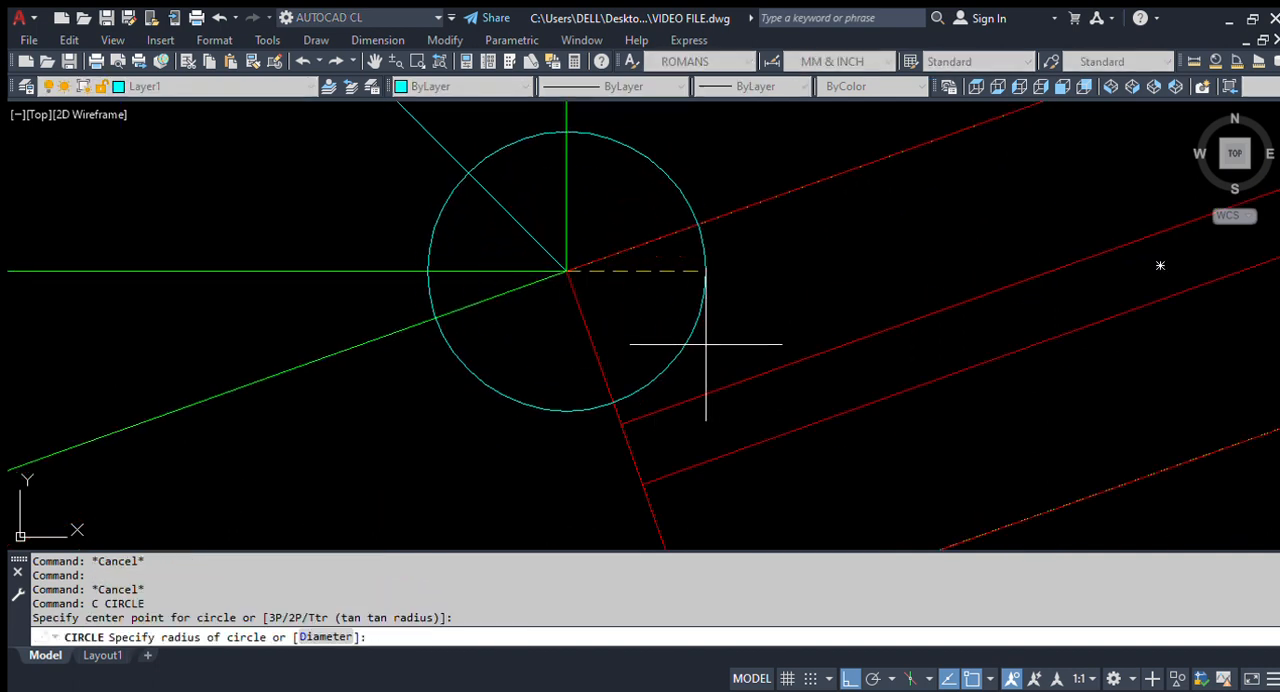
{"action": "scroll", "coordinate": [592, 327], "scroll_direction": "down", "scroll_amount": 5}
{"action": "scroll", "coordinate": [592, 327], "scroll_direction": "down", "scroll_amount": 2}
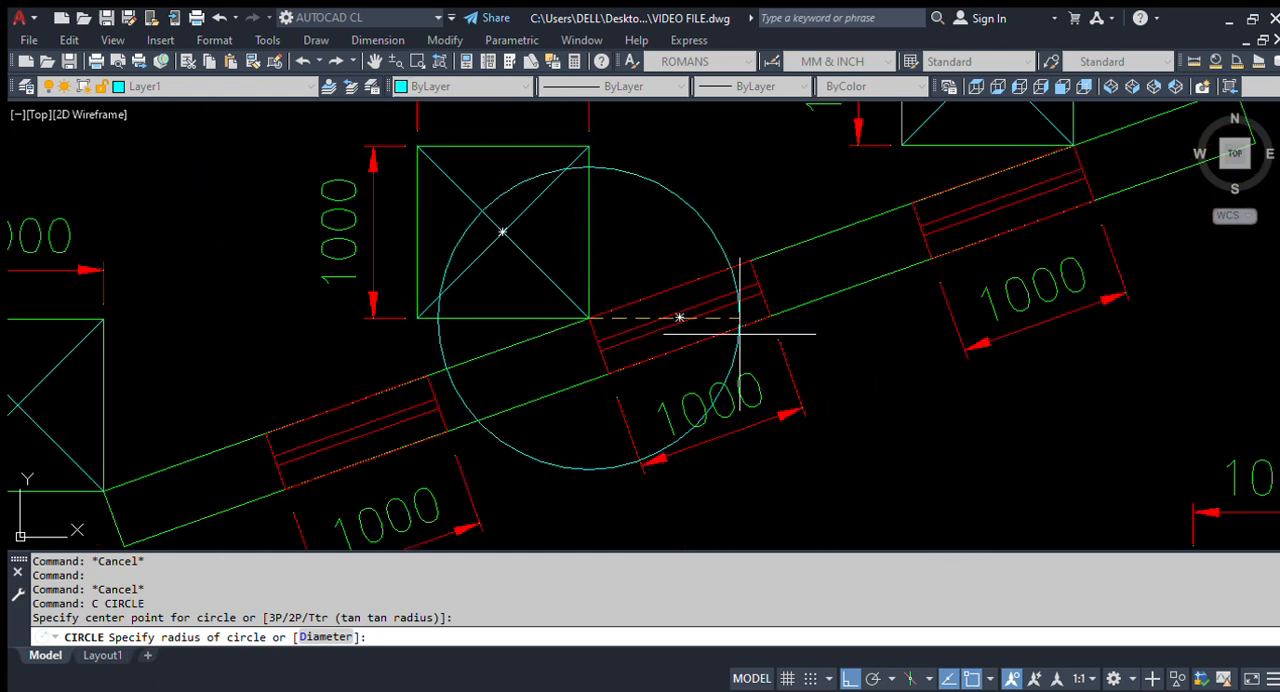
{"action": "scroll", "coordinate": [658, 329], "scroll_direction": "down", "scroll_amount": 4}
{"action": "key", "text": "Escape"}
Step: Examine where the third square touches the inclined beam and compare the contact corners along the row
{"action": "scroll", "coordinate": [817, 263], "scroll_direction": "up", "scroll_amount": 5}
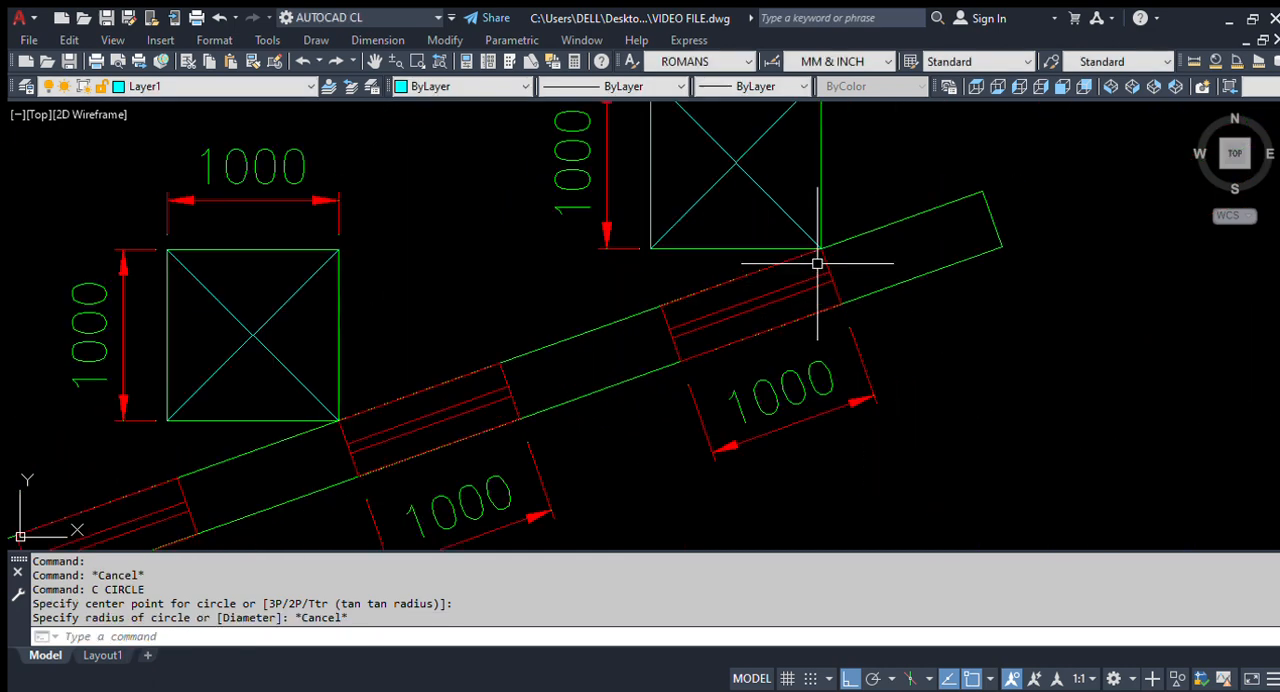
{"action": "scroll", "coordinate": [831, 246], "scroll_direction": "up", "scroll_amount": 2}
{"action": "scroll", "coordinate": [775, 267], "scroll_direction": "down", "scroll_amount": 5}
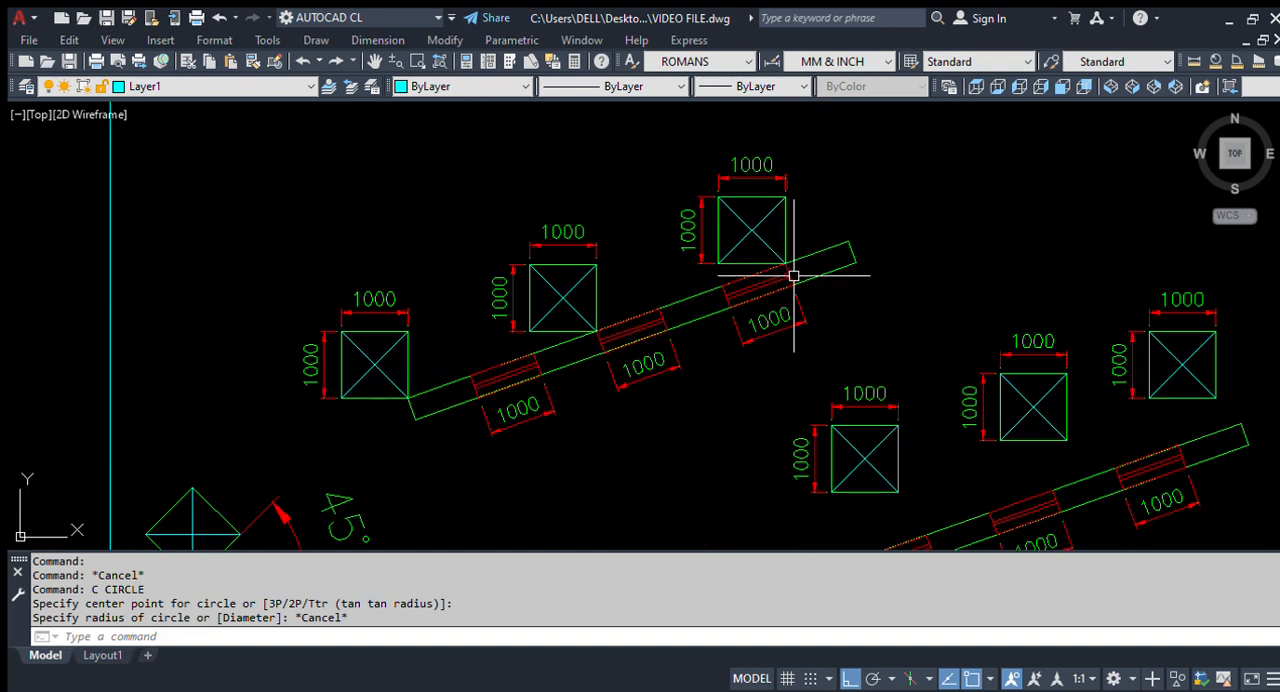
{"action": "scroll", "coordinate": [405, 395], "scroll_direction": "up", "scroll_amount": 2}
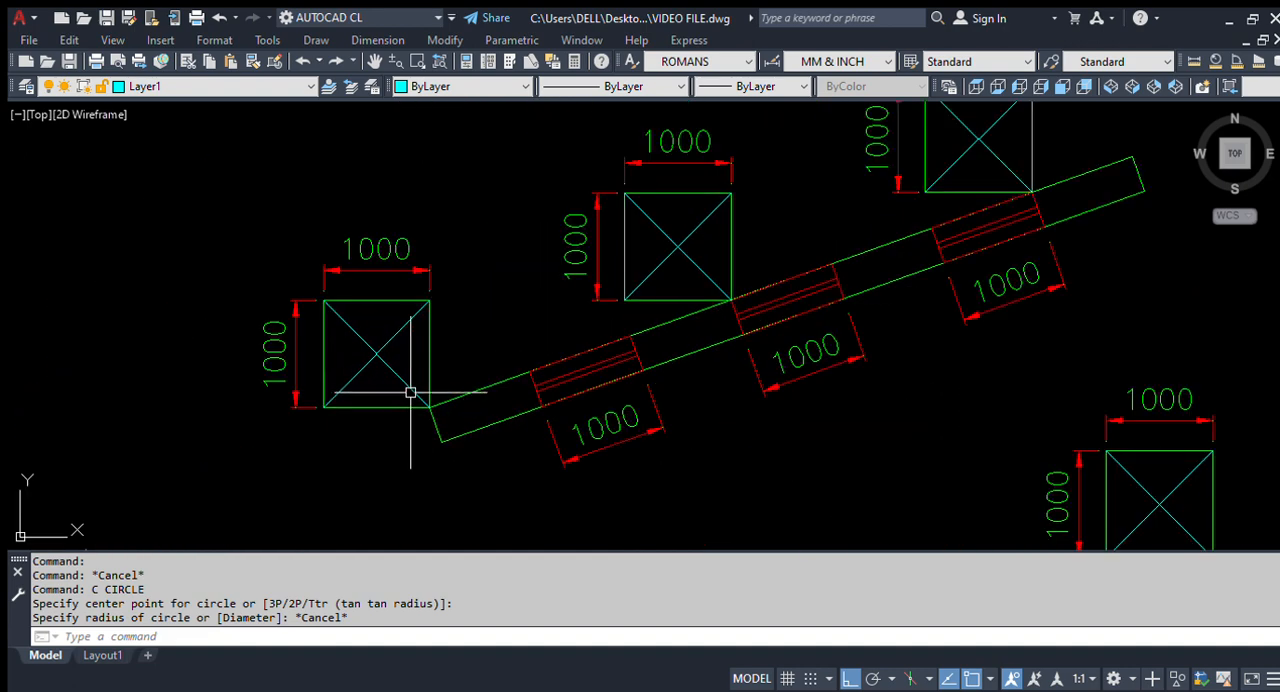
{"action": "scroll", "coordinate": [503, 420], "scroll_direction": "down", "scroll_amount": 4}
{"action": "scroll", "coordinate": [342, 400], "scroll_direction": "up", "scroll_amount": 3}
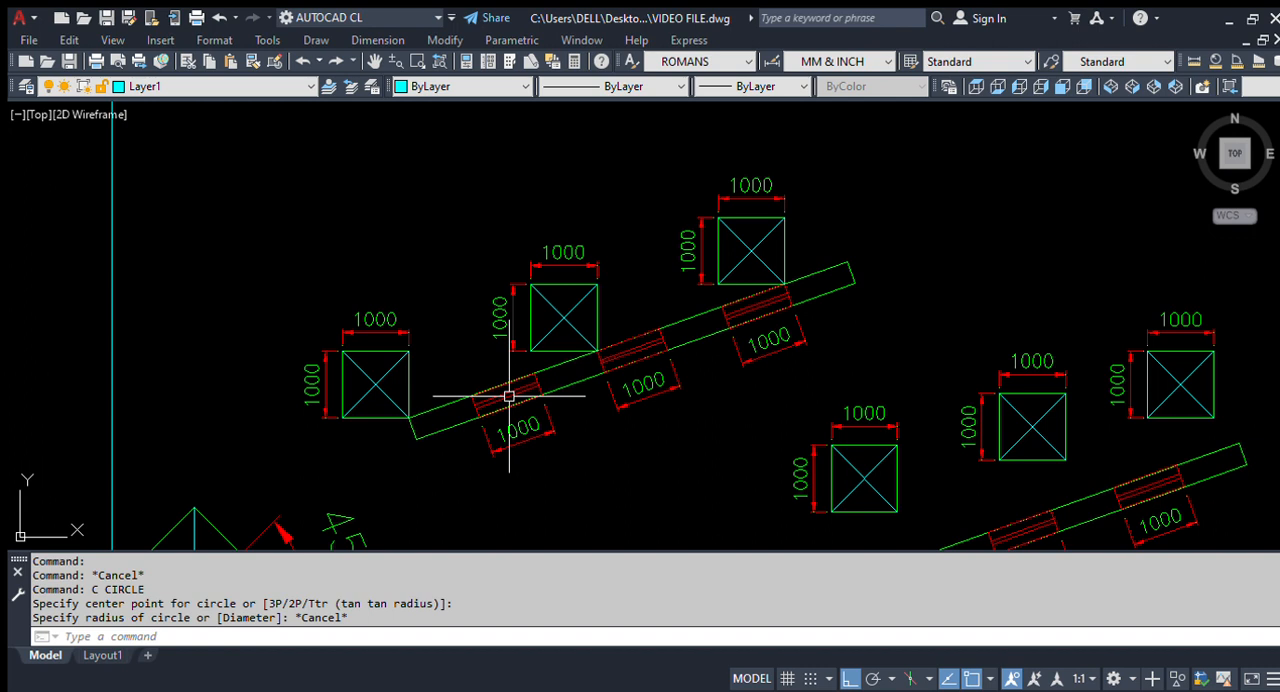
{"action": "scroll", "coordinate": [392, 428], "scroll_direction": "up", "scroll_amount": 2}
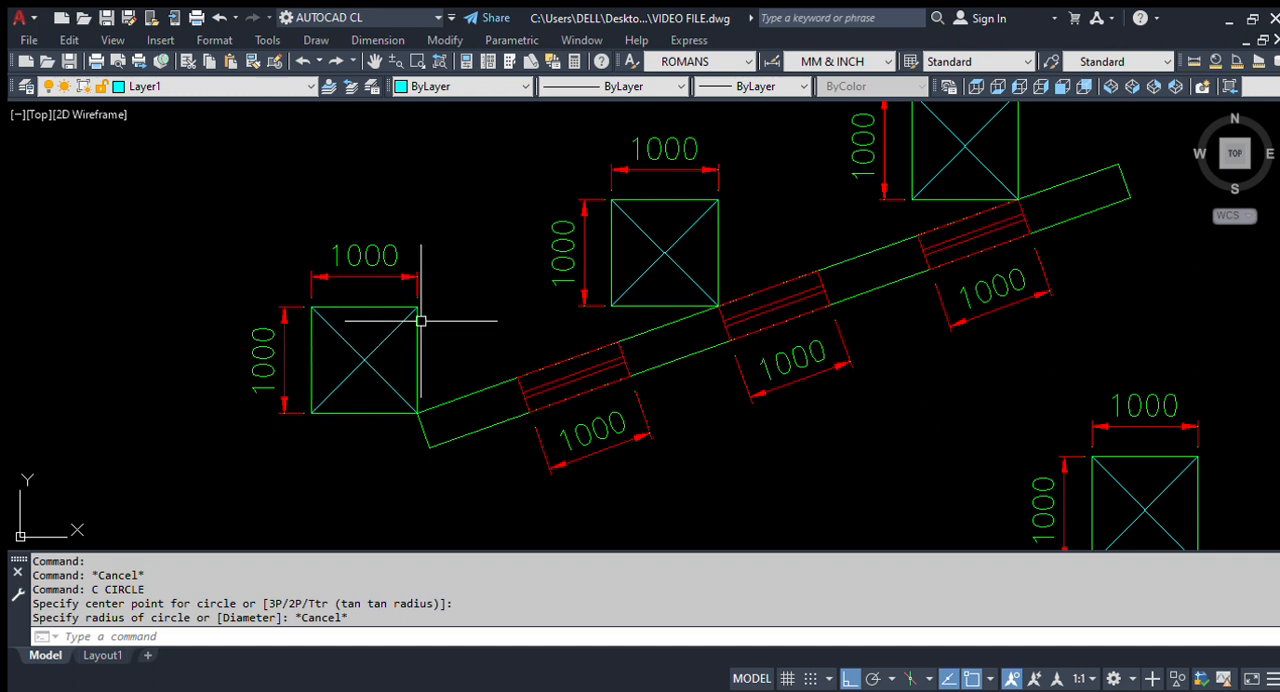
Step: Rotate the leftmost square with its diagonals and dimensions by reference about its lower-right corner, aligning its right edge with the beam's upper edge
{"action": "type", "text": "RO"}
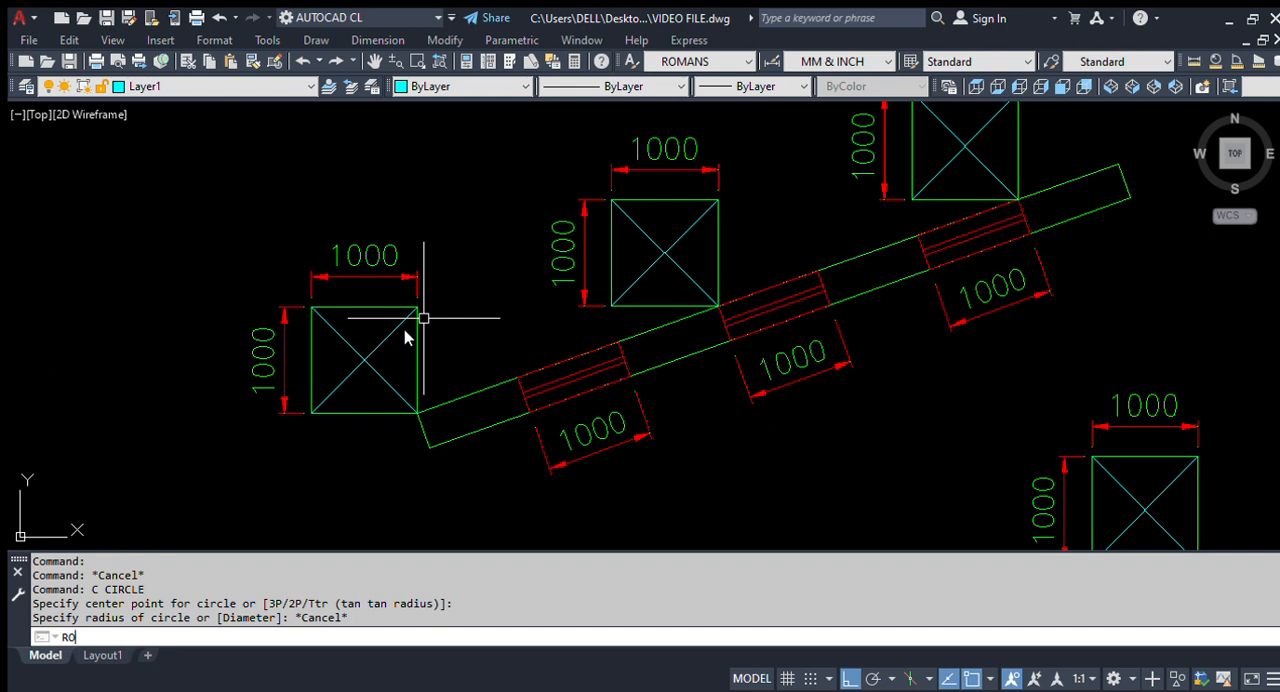
{"action": "key", "text": "Return"}
{"action": "left_click", "coordinate": [128, 169]}
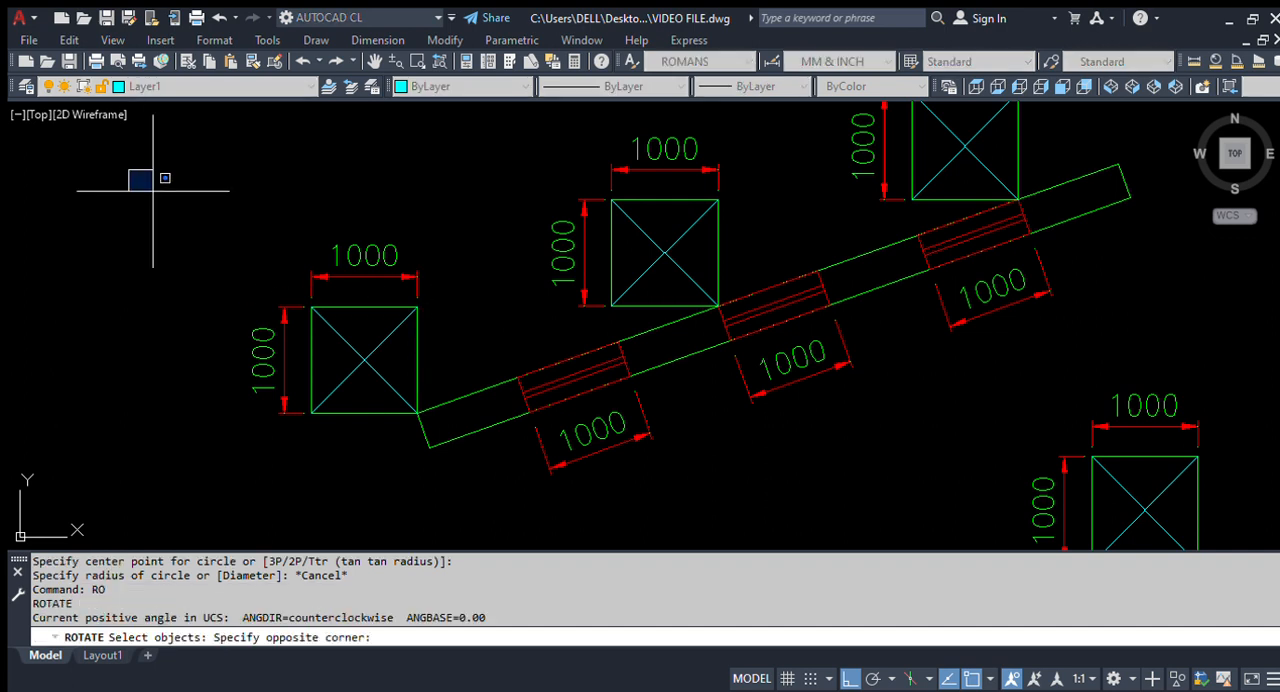
{"action": "left_click", "coordinate": [463, 437]}
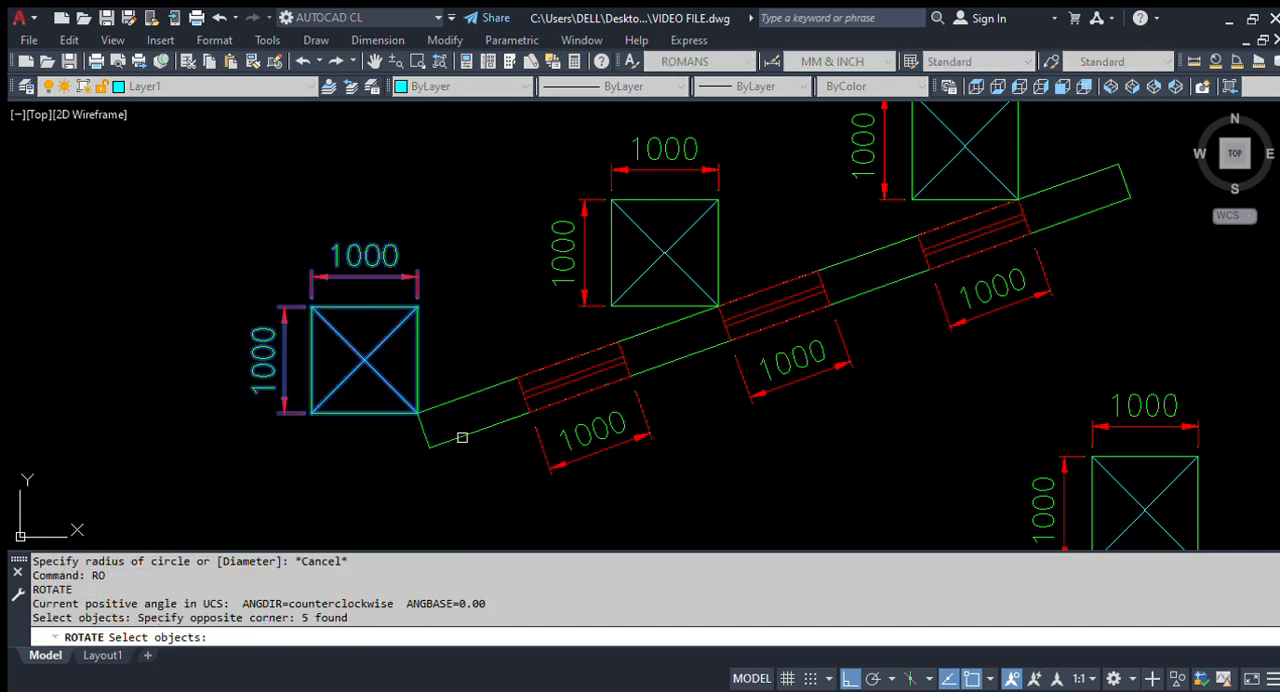
{"action": "key", "text": "Return"}
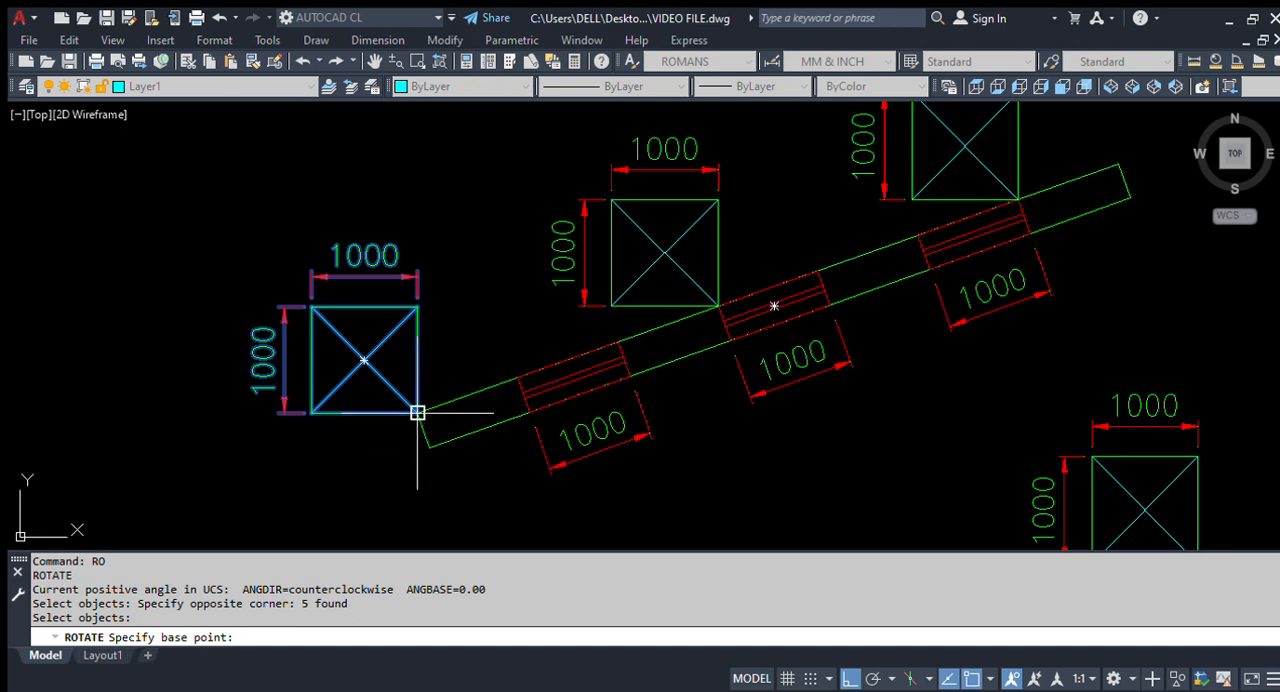
{"action": "left_click", "coordinate": [417, 412]}
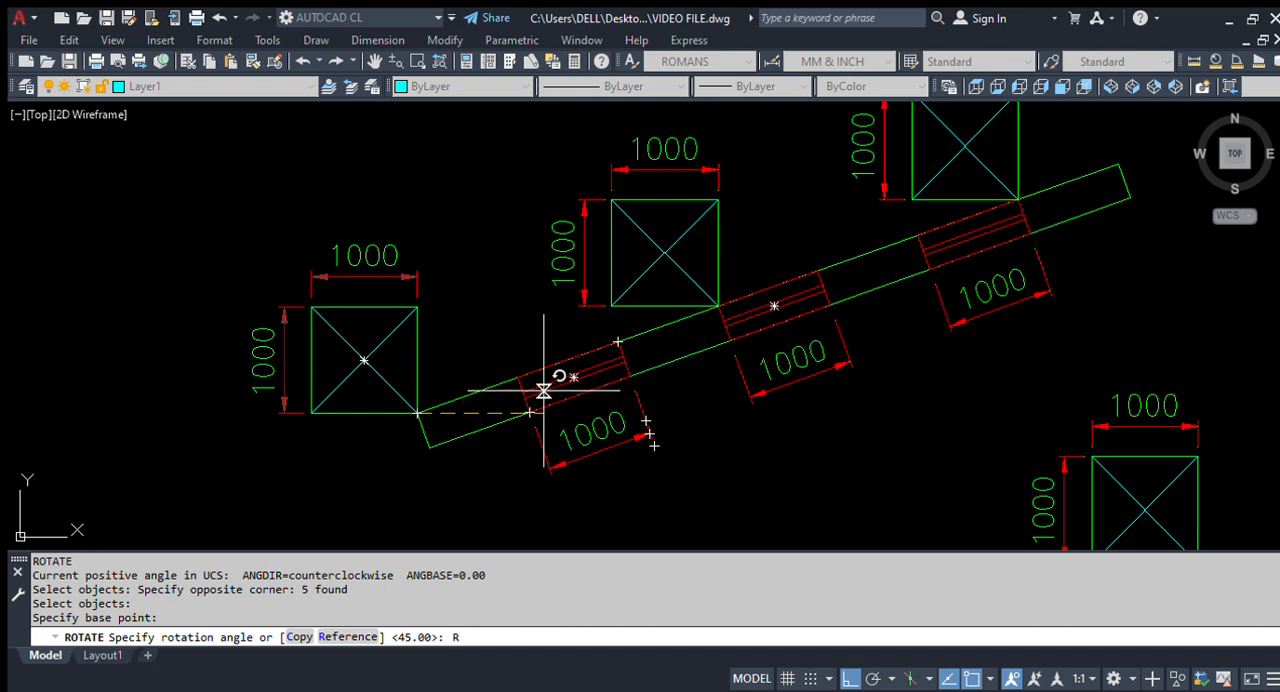
{"action": "key", "text": "Return"}
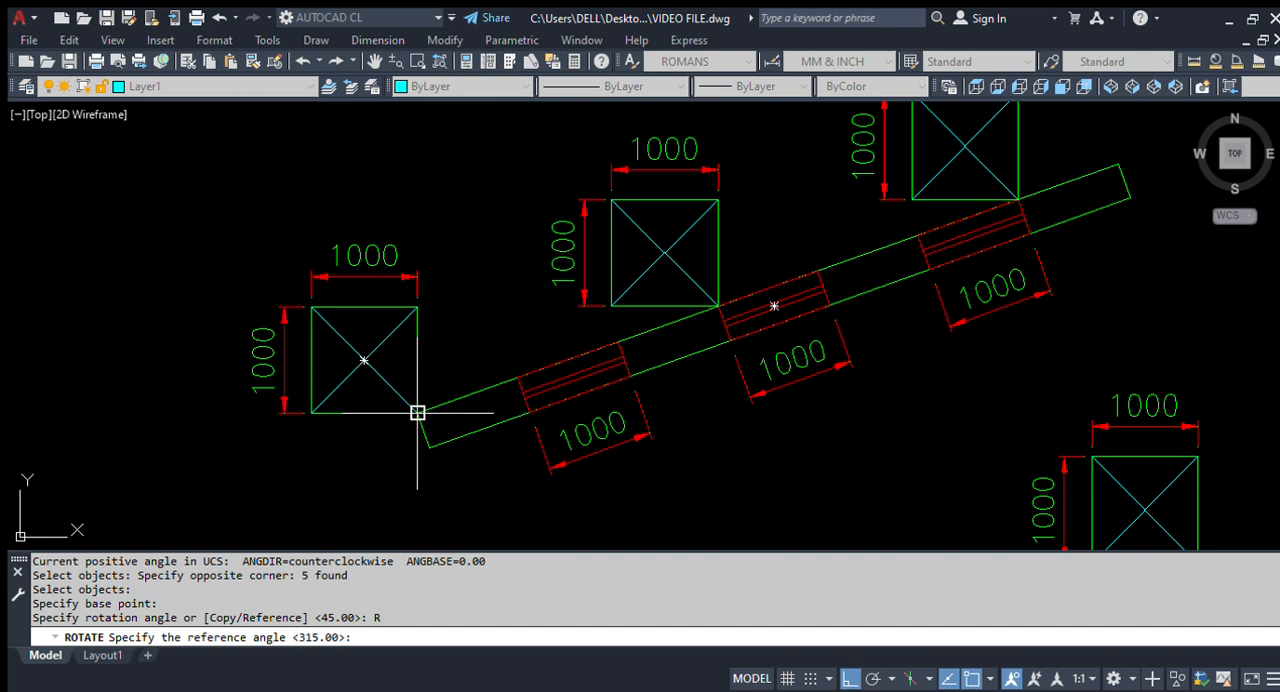
{"action": "left_click", "coordinate": [417, 413]}
{"action": "left_click", "coordinate": [417, 307]}
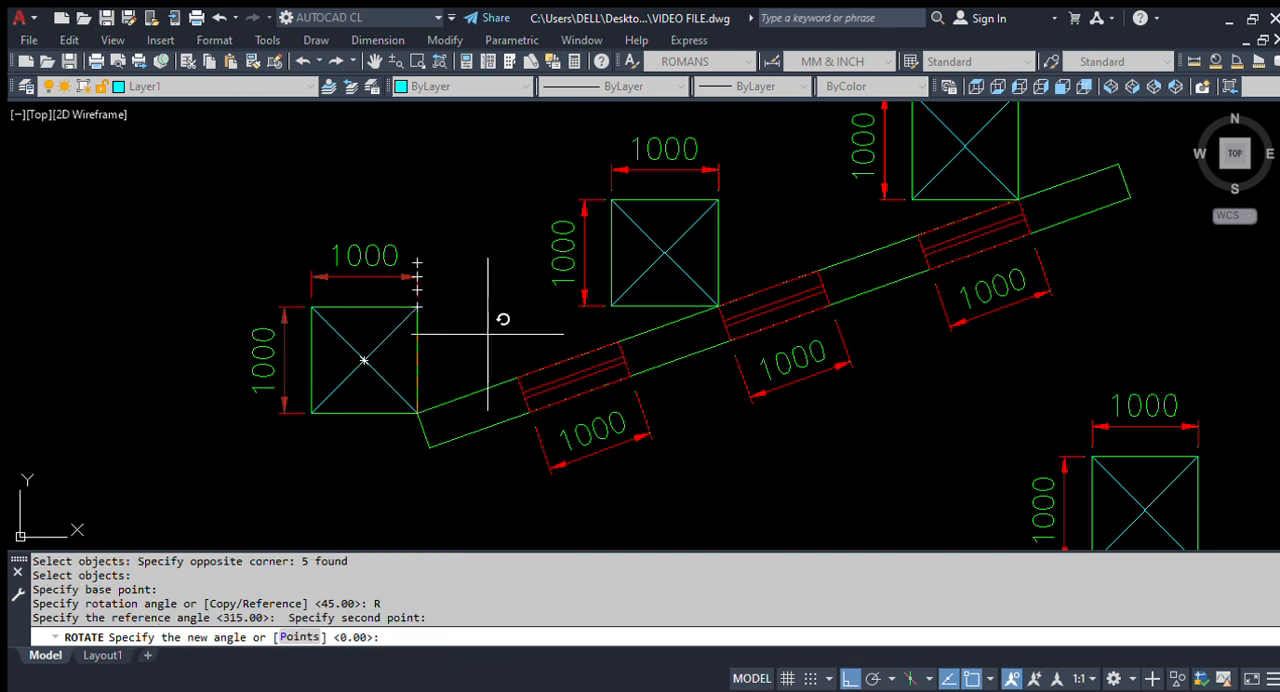
{"action": "scroll", "coordinate": [591, 353], "scroll_direction": "up", "scroll_amount": 2}
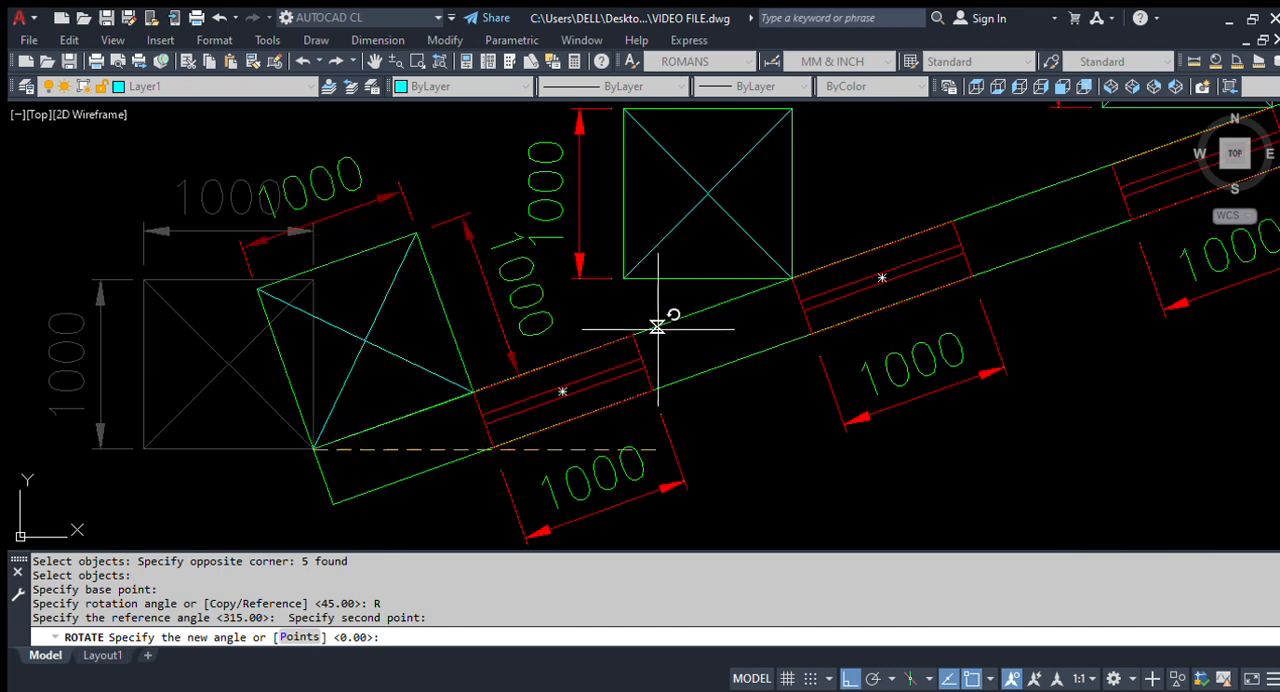
{"action": "left_click", "coordinate": [660, 326]}
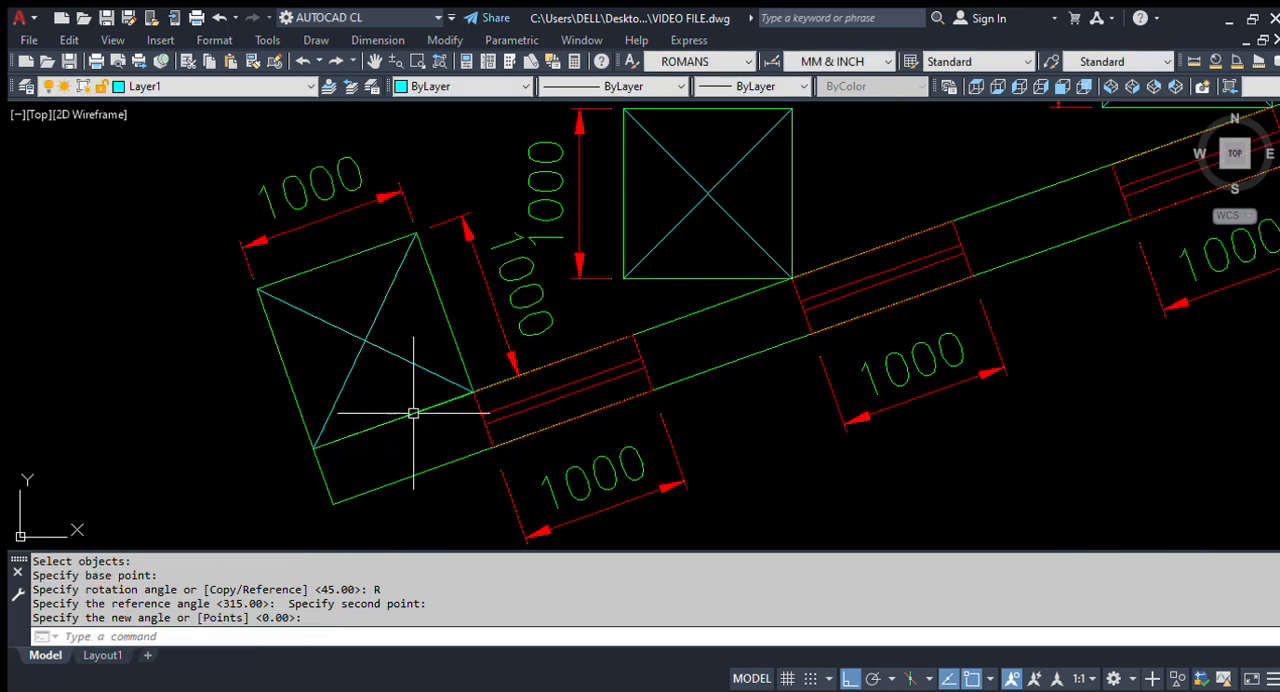
{"action": "scroll", "coordinate": [428, 438], "scroll_direction": "down", "scroll_amount": 2}
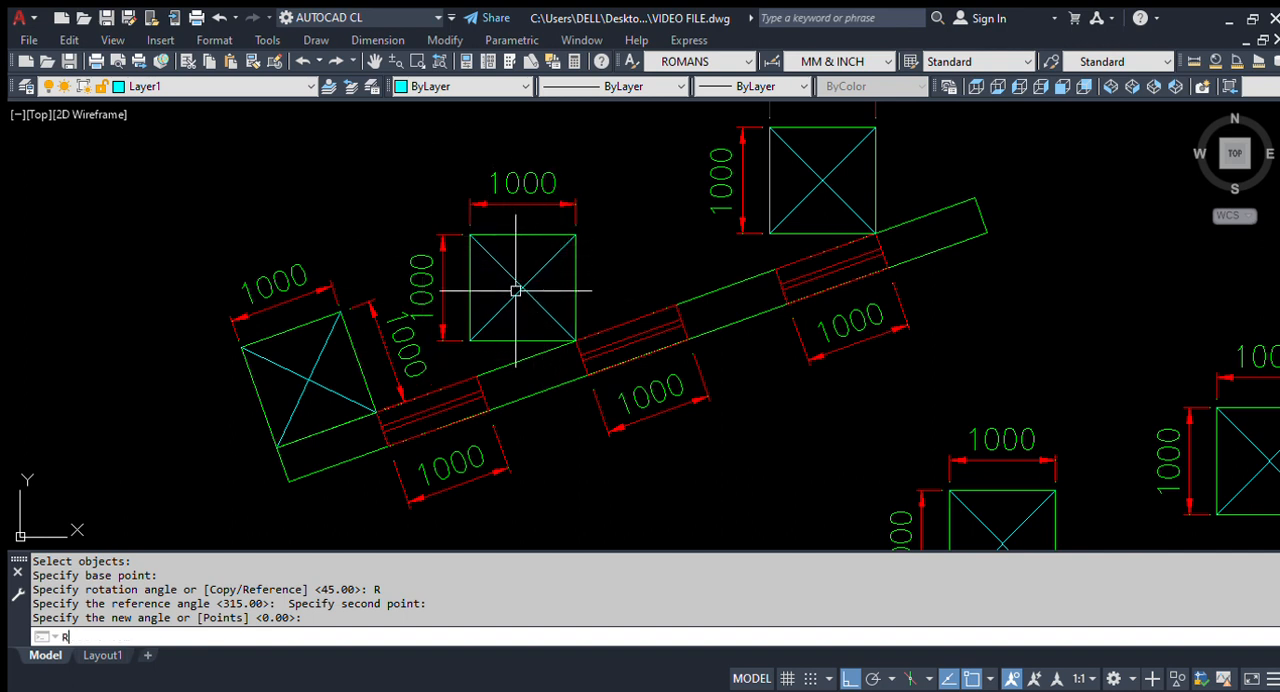
Step: Rotate the middle square with its diagonals and dimensions by reference about its lower-right corner, aligning its right edge with the beam's upper edge
{"action": "type", "text": "O"}
{"action": "key", "text": "Return"}
{"action": "left_click", "coordinate": [620, 285]}
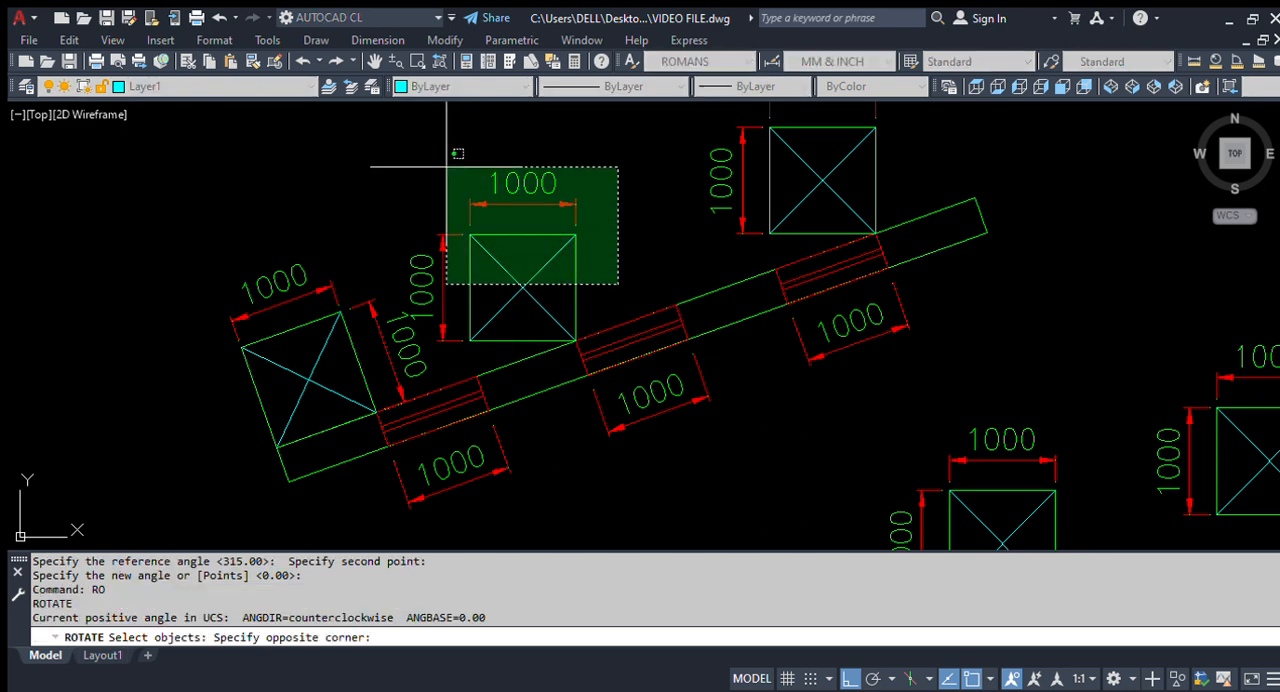
{"action": "left_click", "coordinate": [415, 190]}
{"action": "key", "text": "Return"}
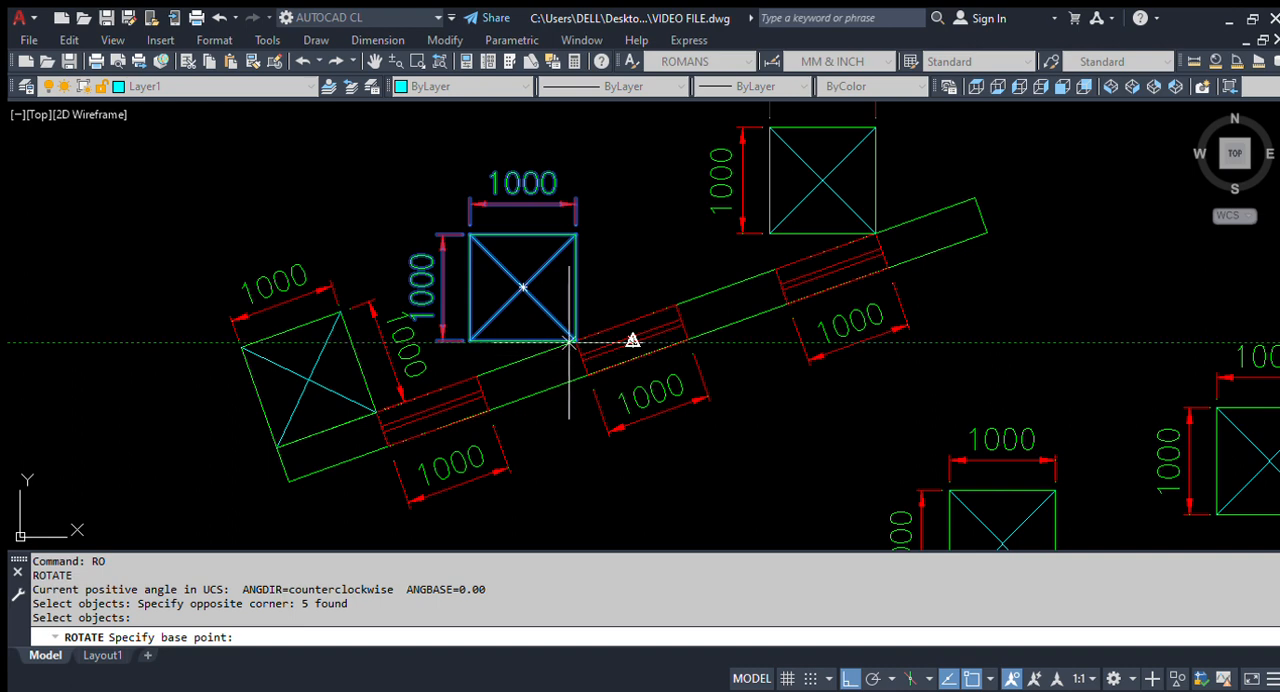
{"action": "scroll", "coordinate": [580, 344], "scroll_direction": "up", "scroll_amount": 4}
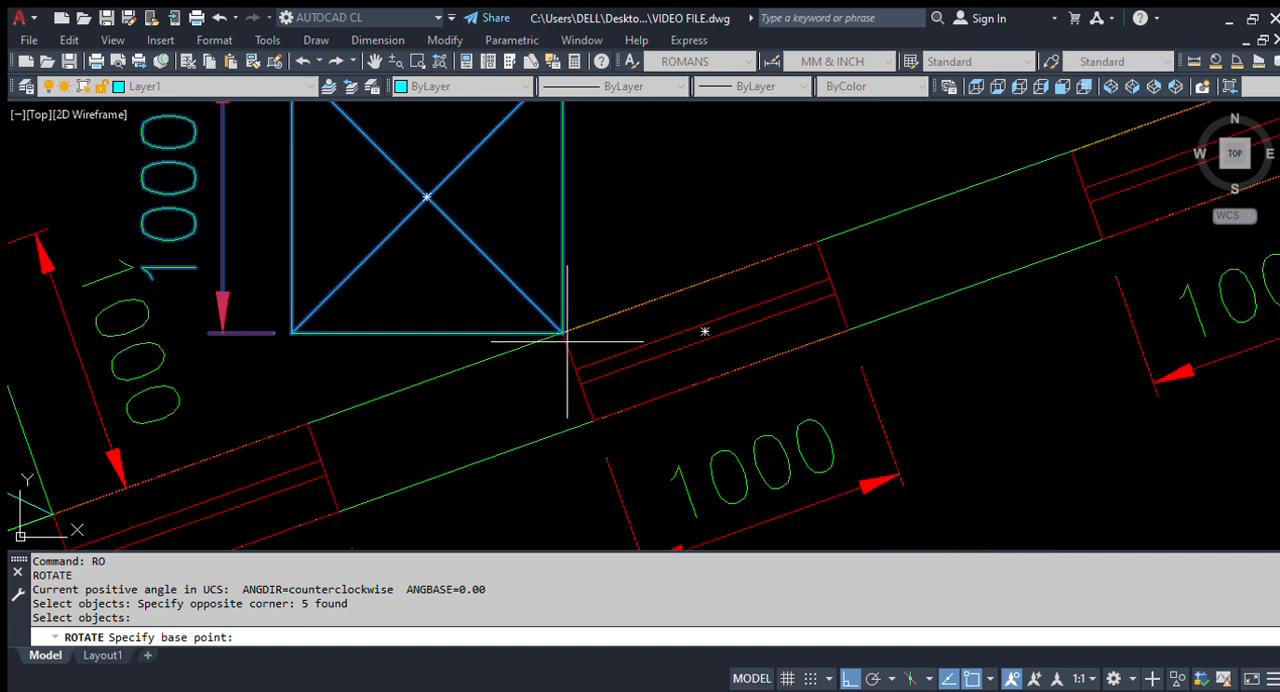
{"action": "scroll", "coordinate": [565, 325], "scroll_direction": "up", "scroll_amount": 4}
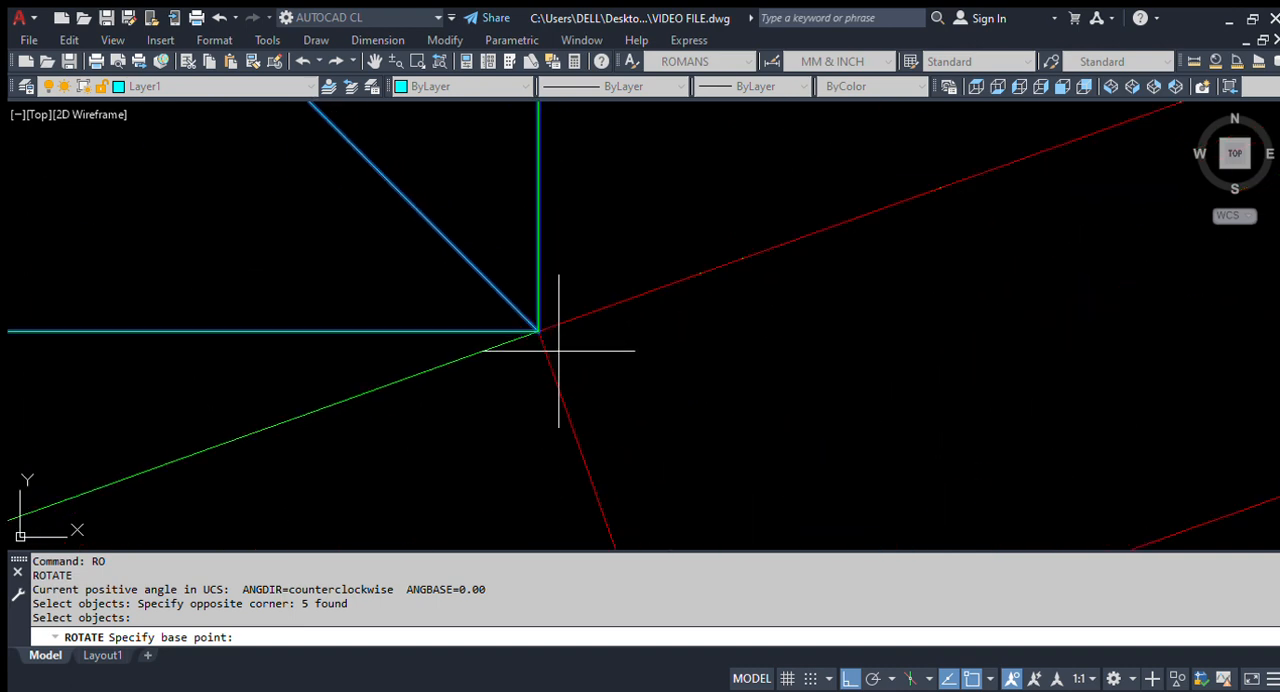
{"action": "left_click", "coordinate": [538, 330]}
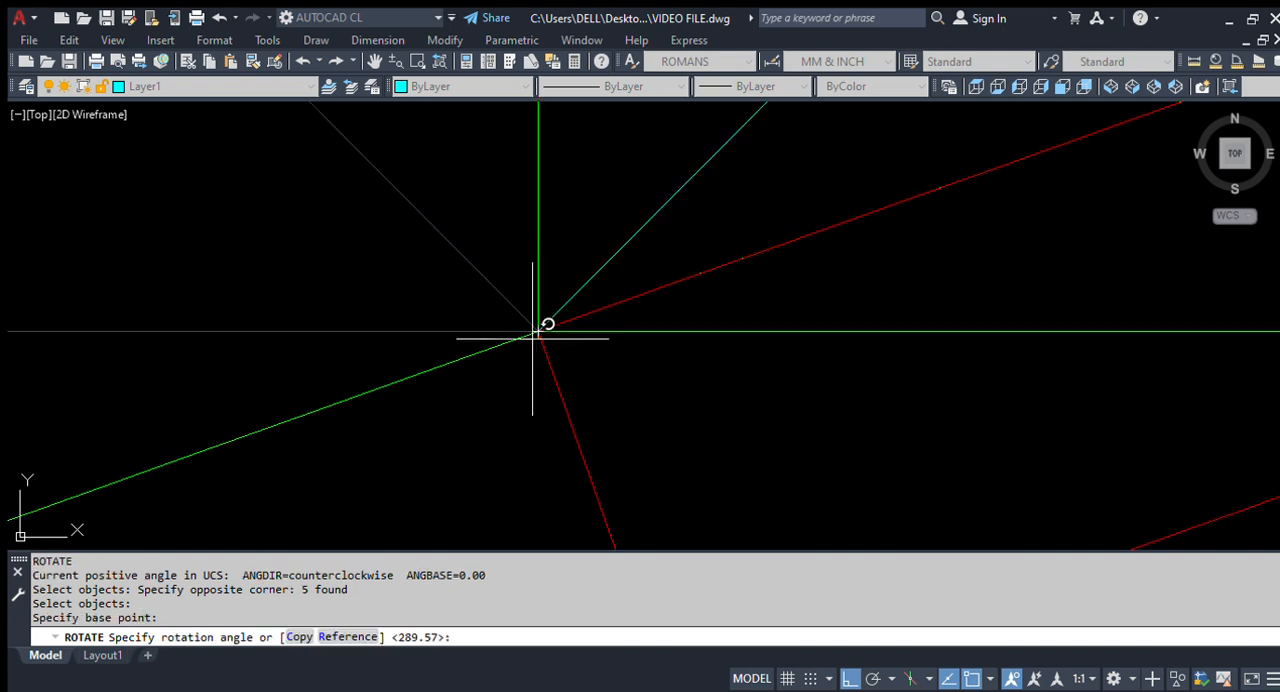
{"action": "scroll", "coordinate": [538, 330], "scroll_direction": "down", "scroll_amount": 8}
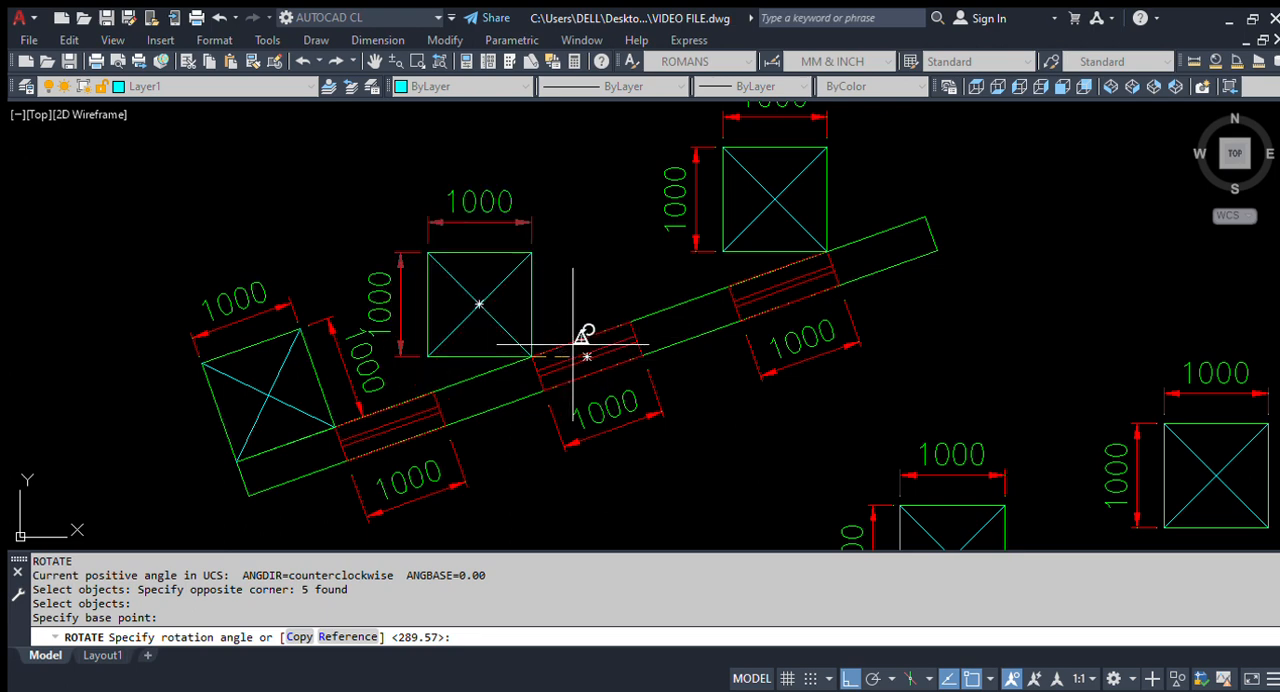
{"action": "key", "text": "Return"}
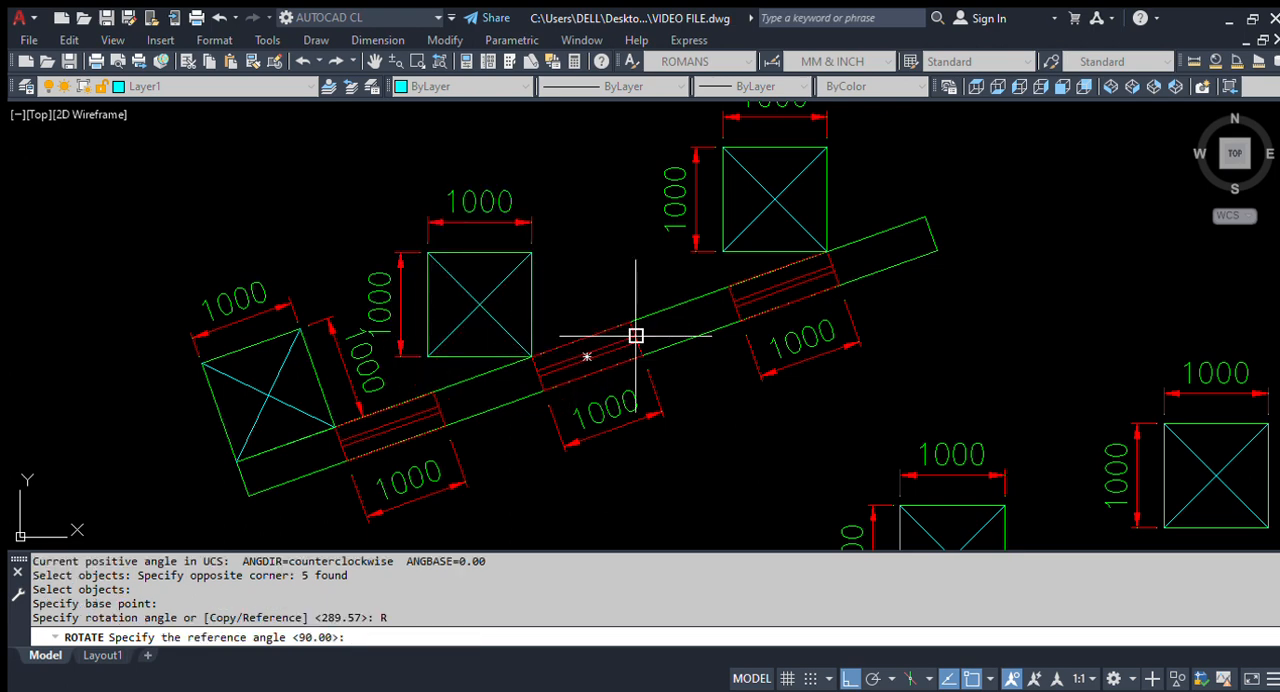
{"action": "scroll", "coordinate": [536, 352], "scroll_direction": "up", "scroll_amount": 5}
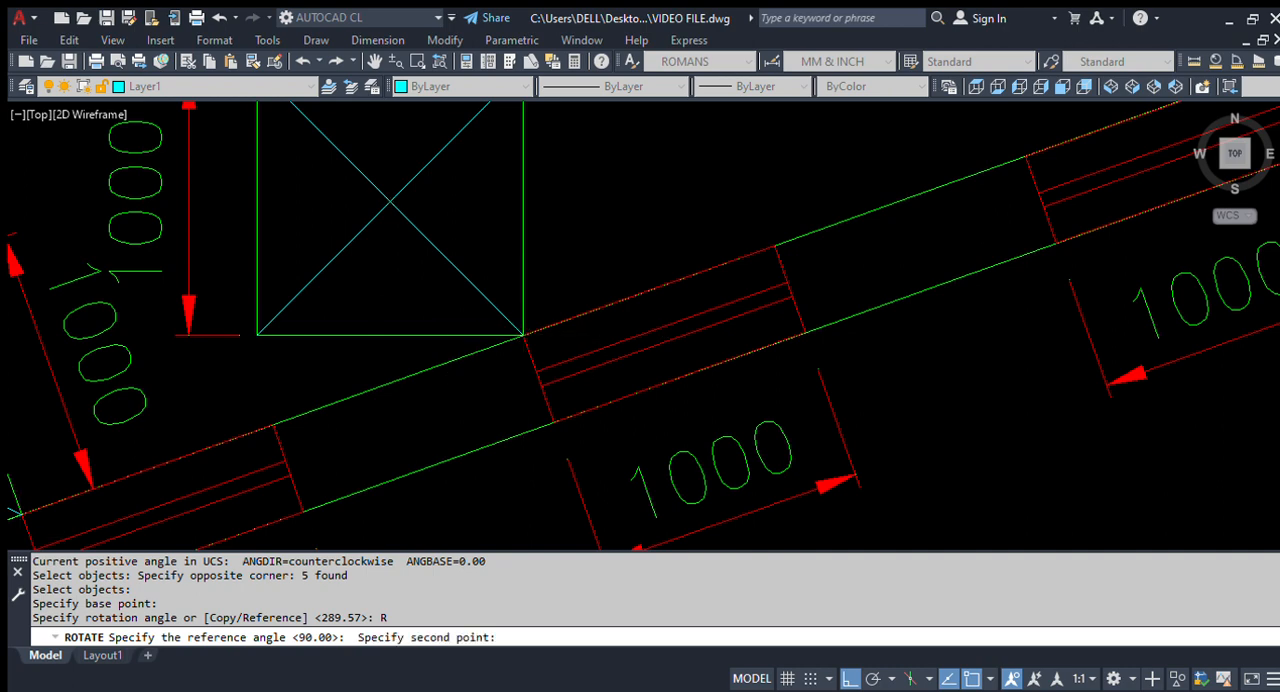
{"action": "scroll", "coordinate": [528, 336], "scroll_direction": "down", "scroll_amount": 4}
{"action": "scroll", "coordinate": [545, 315], "scroll_direction": "up", "scroll_amount": 4}
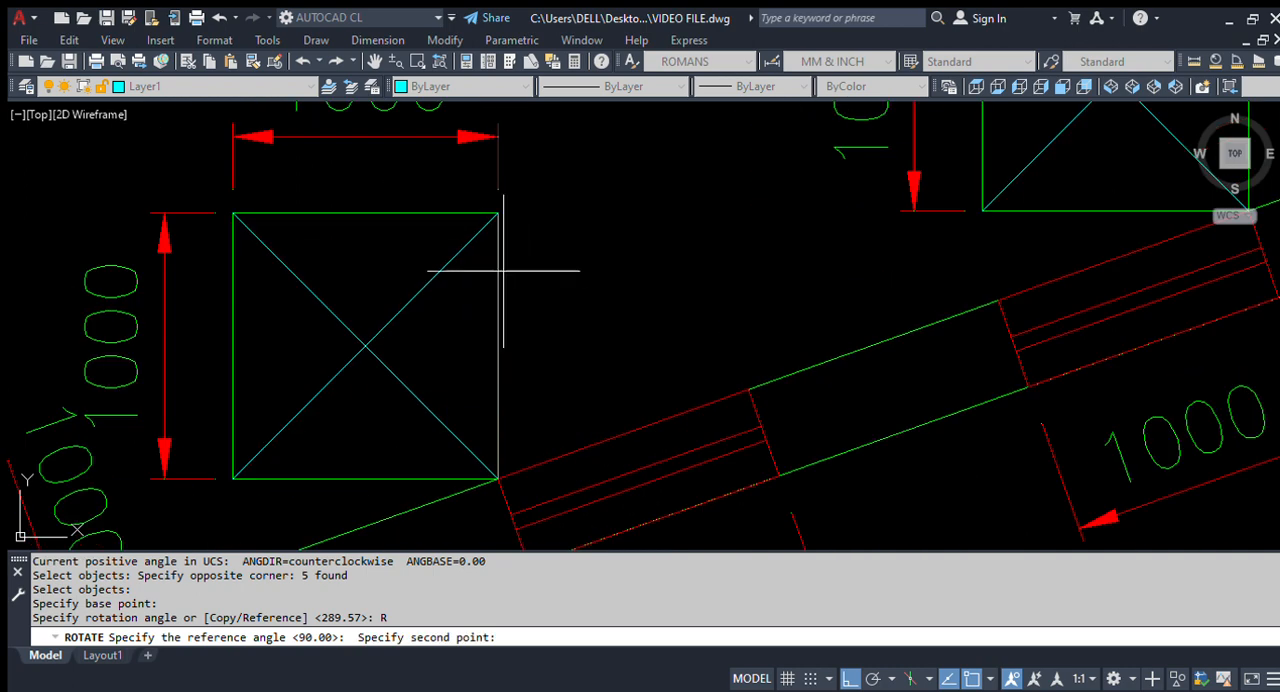
{"action": "left_click", "coordinate": [496, 214]}
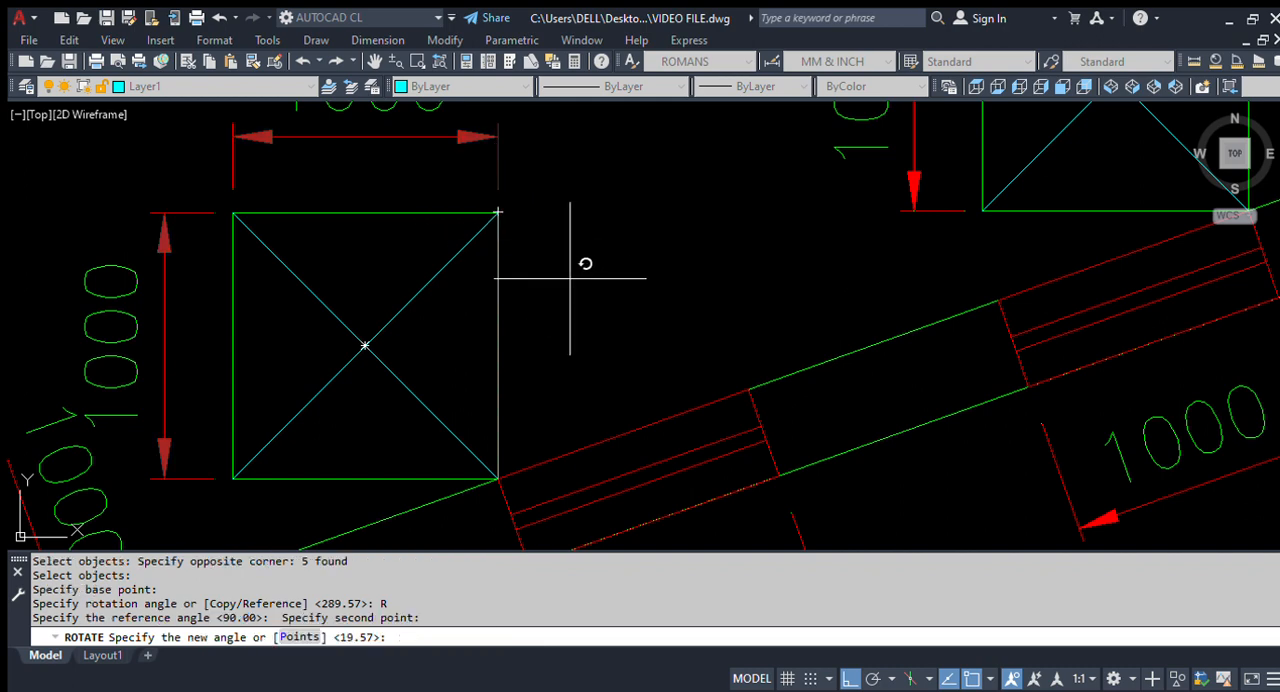
{"action": "scroll", "coordinate": [588, 263], "scroll_direction": "down", "scroll_amount": 3}
{"action": "scroll", "coordinate": [591, 320], "scroll_direction": "up", "scroll_amount": 3}
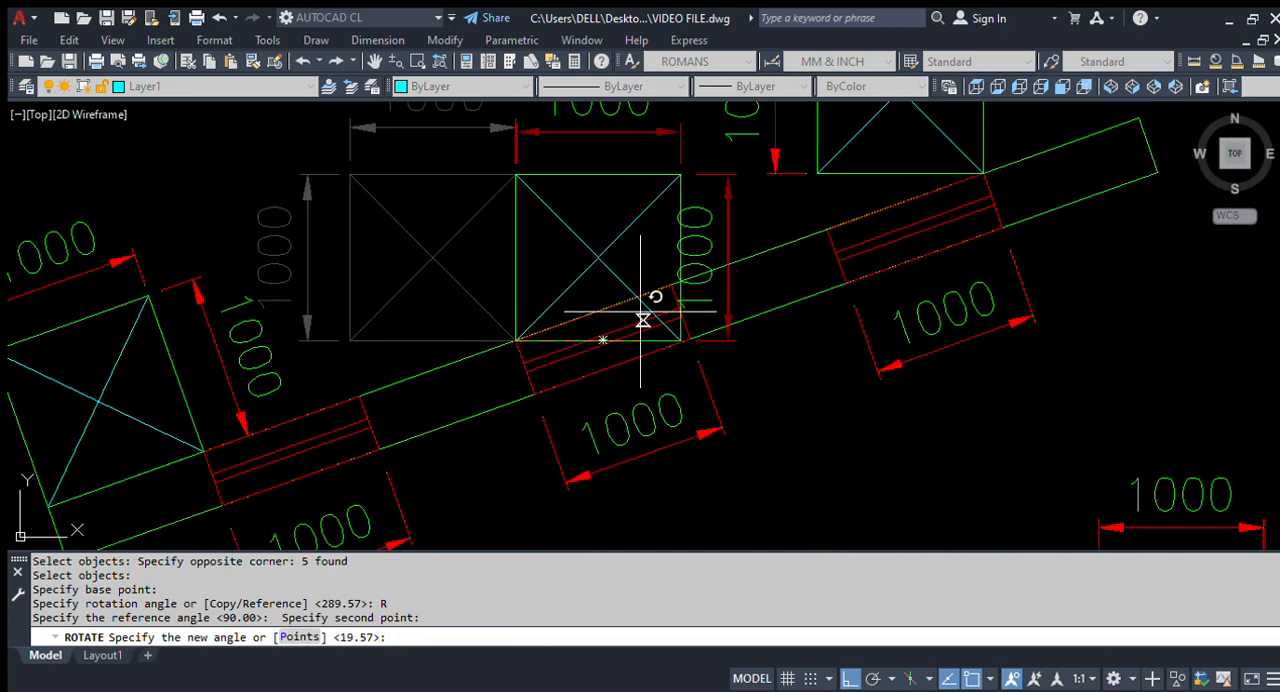
{"action": "scroll", "coordinate": [742, 262], "scroll_direction": "up", "scroll_amount": 3}
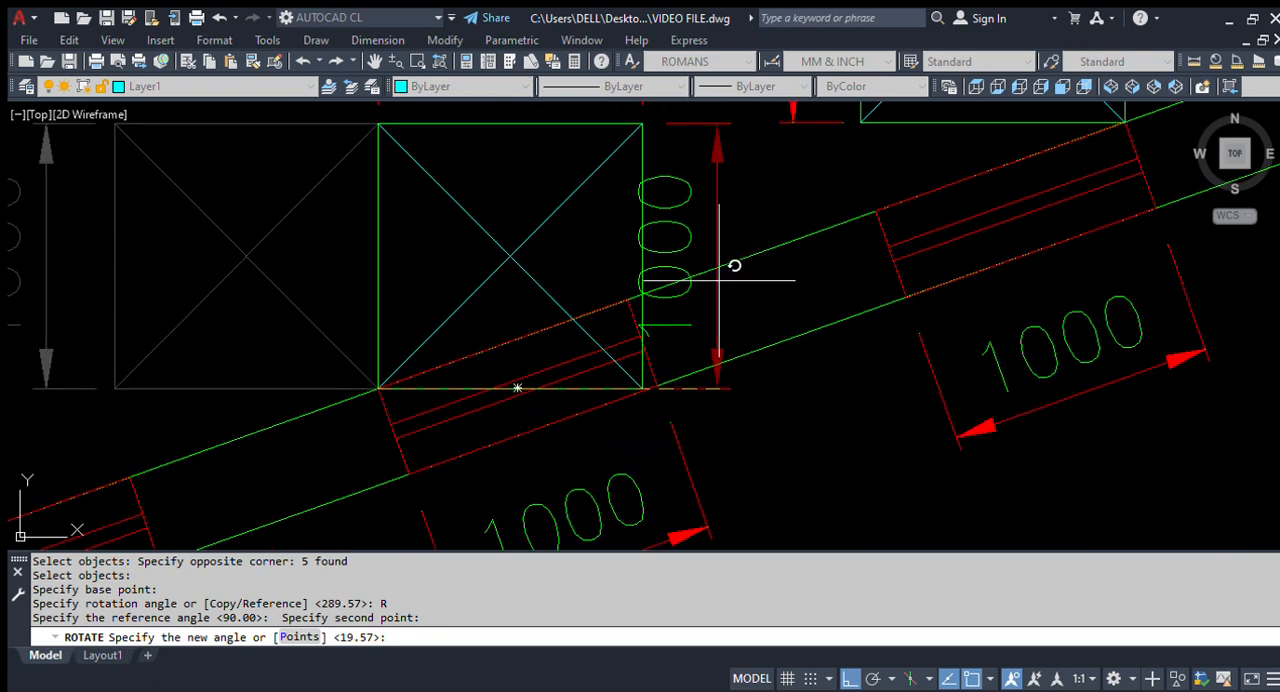
{"action": "scroll", "coordinate": [651, 322], "scroll_direction": "down", "scroll_amount": 5}
{"action": "scroll", "coordinate": [648, 300], "scroll_direction": "up", "scroll_amount": 2}
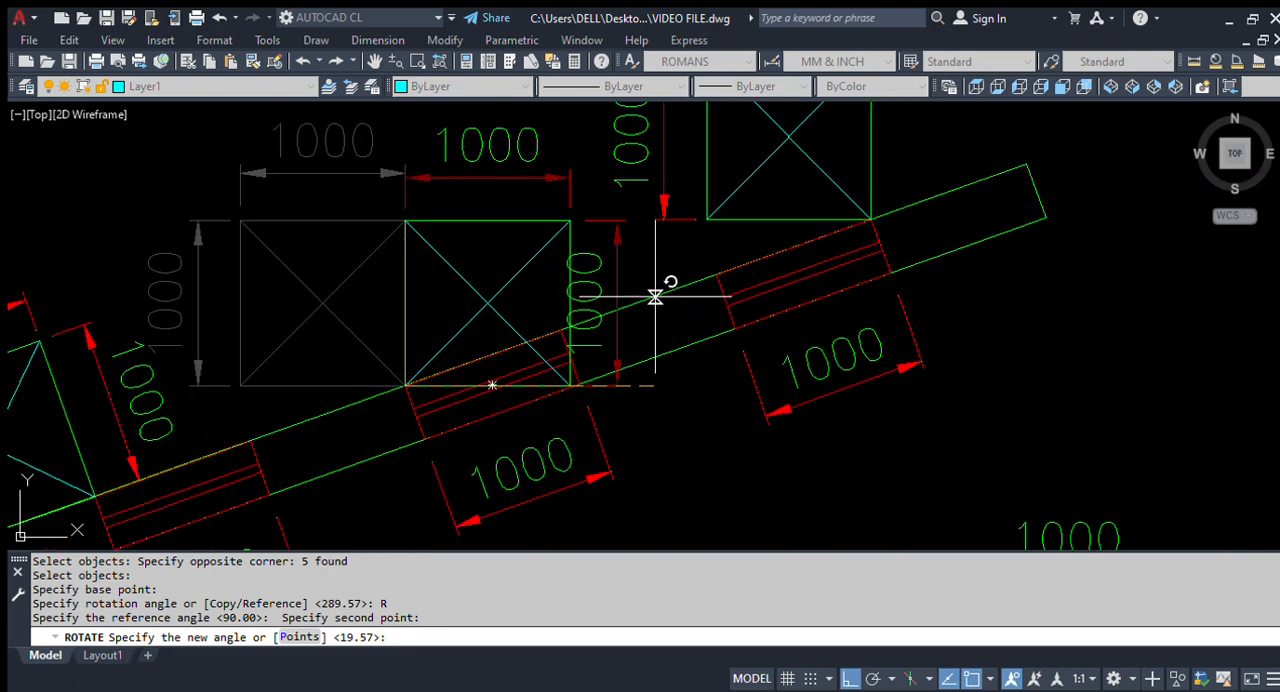
{"action": "left_click", "coordinate": [655, 297]}
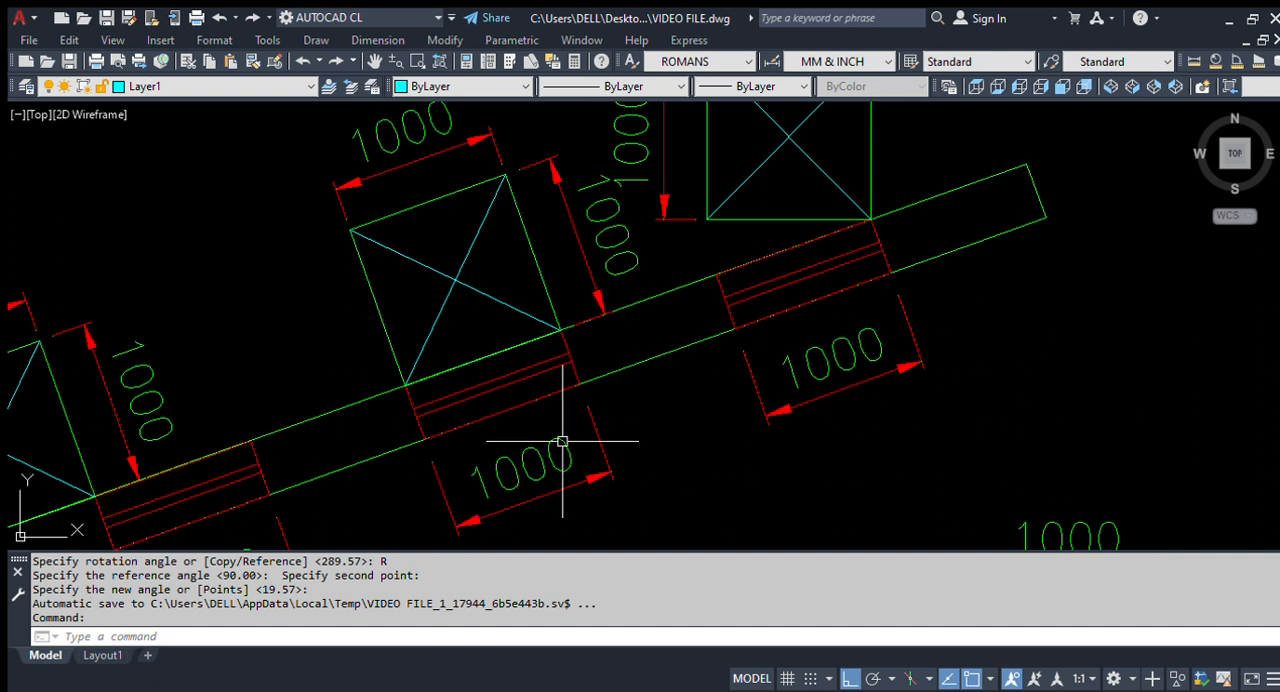
Step: Rotate the third square with its diagonals and dimensions by reference about its lower-right corner, aligning its right edge with the beam's upper end corner
{"action": "scroll", "coordinate": [449, 366], "scroll_direction": "down", "scroll_amount": 3}
{"action": "scroll", "coordinate": [586, 270], "scroll_direction": "up", "scroll_amount": 3}
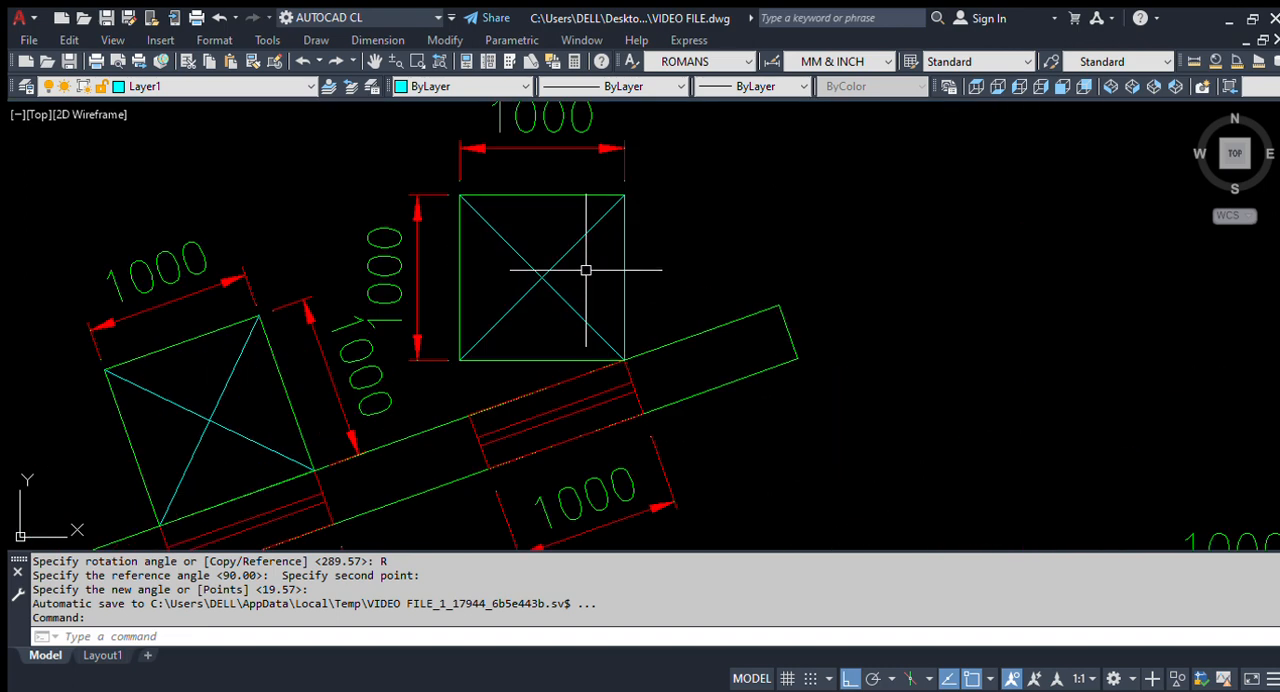
{"action": "scroll", "coordinate": [630, 310], "scroll_direction": "down", "scroll_amount": 2}
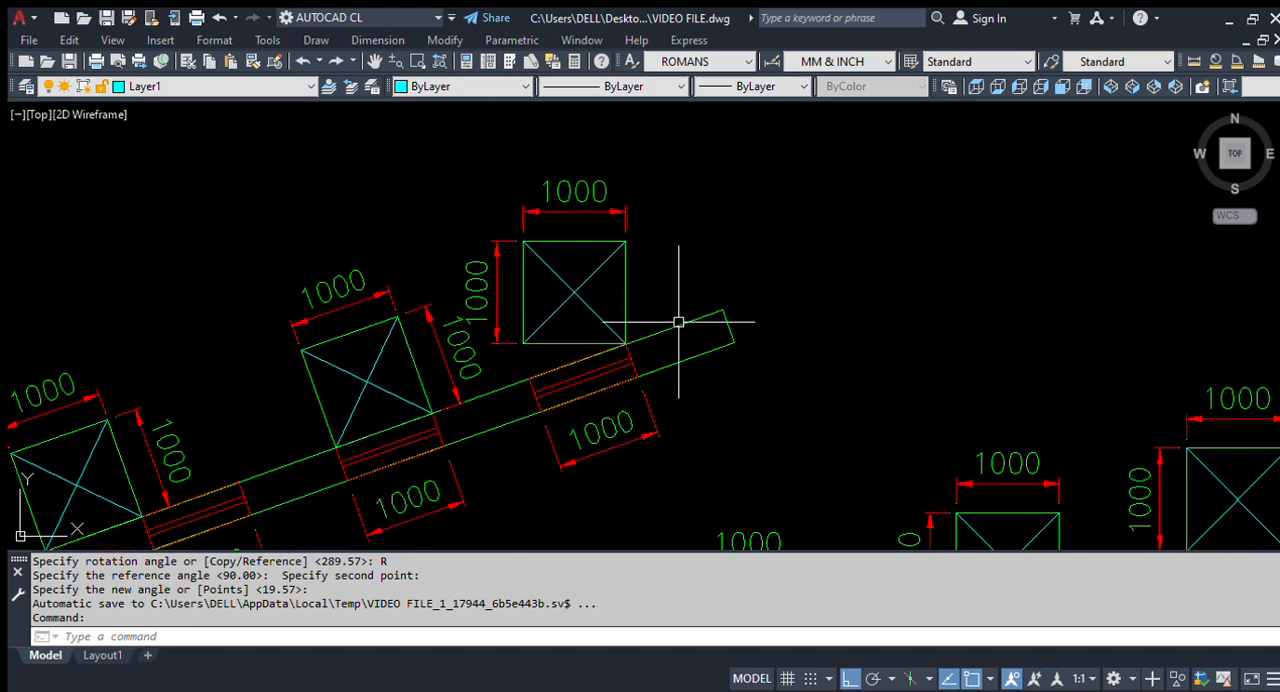
{"action": "scroll", "coordinate": [700, 275], "scroll_direction": "down", "scroll_amount": 3}
{"action": "scroll", "coordinate": [670, 300], "scroll_direction": "up", "scroll_amount": 3}
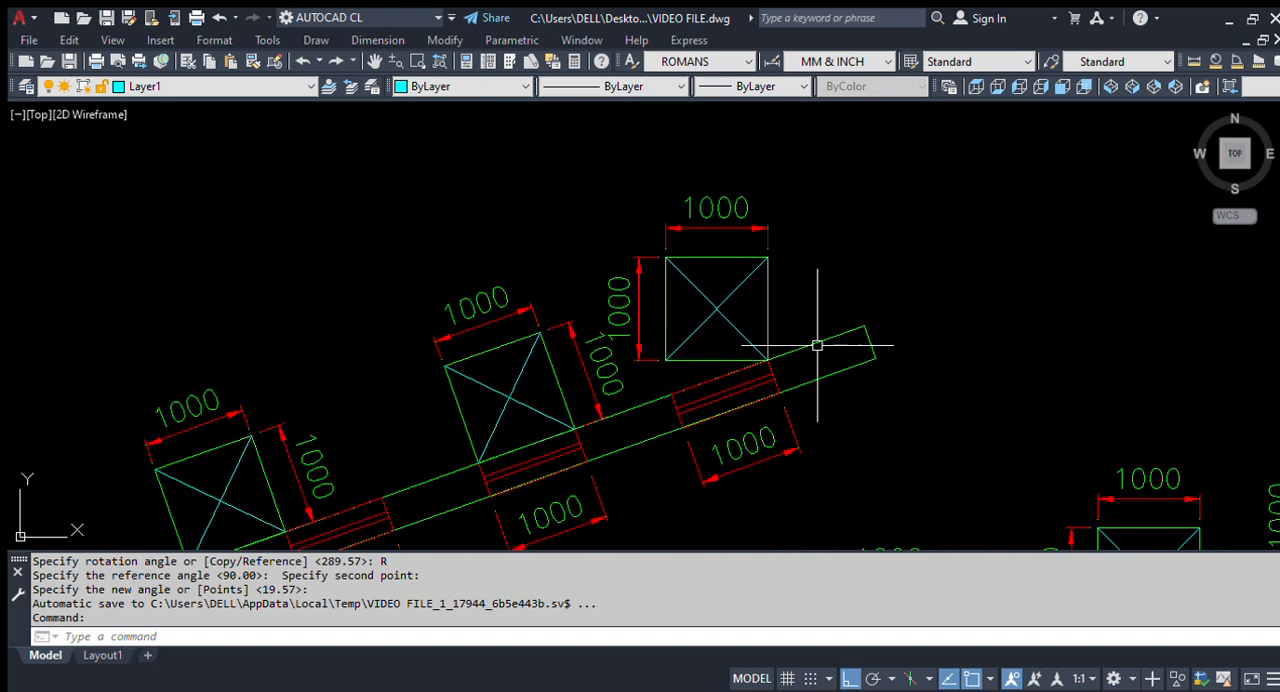
{"action": "type", "text": "O"}
{"action": "key", "text": "Return"}
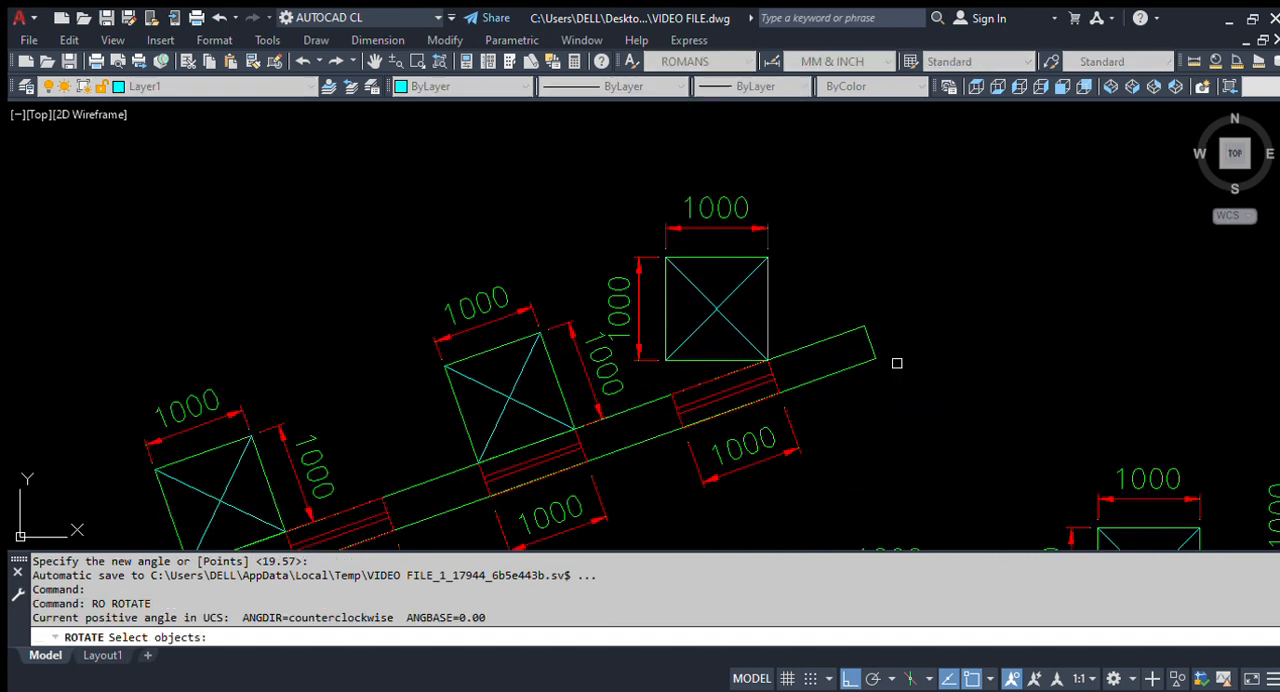
{"action": "left_click", "coordinate": [794, 294]}
{"action": "left_click", "coordinate": [583, 197]}
{"action": "key", "text": "Return"}
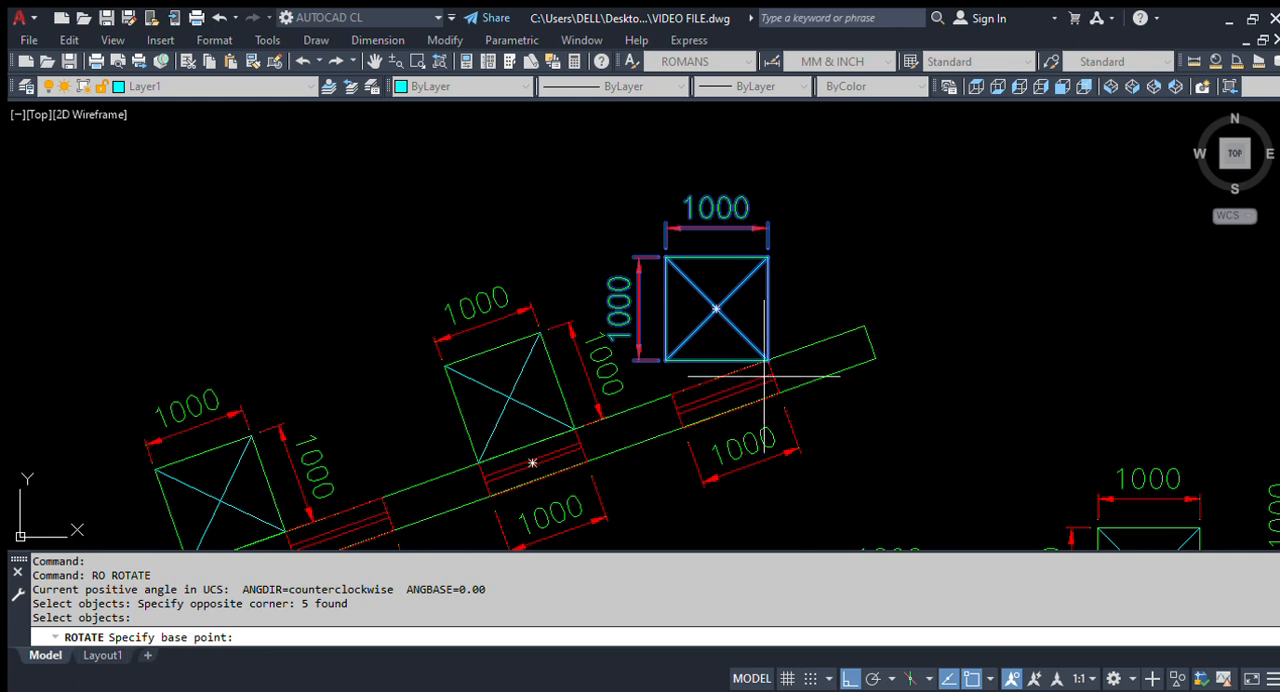
{"action": "scroll", "coordinate": [765, 378], "scroll_direction": "up", "scroll_amount": 4}
{"action": "scroll", "coordinate": [520, 388], "scroll_direction": "down", "scroll_amount": 2}
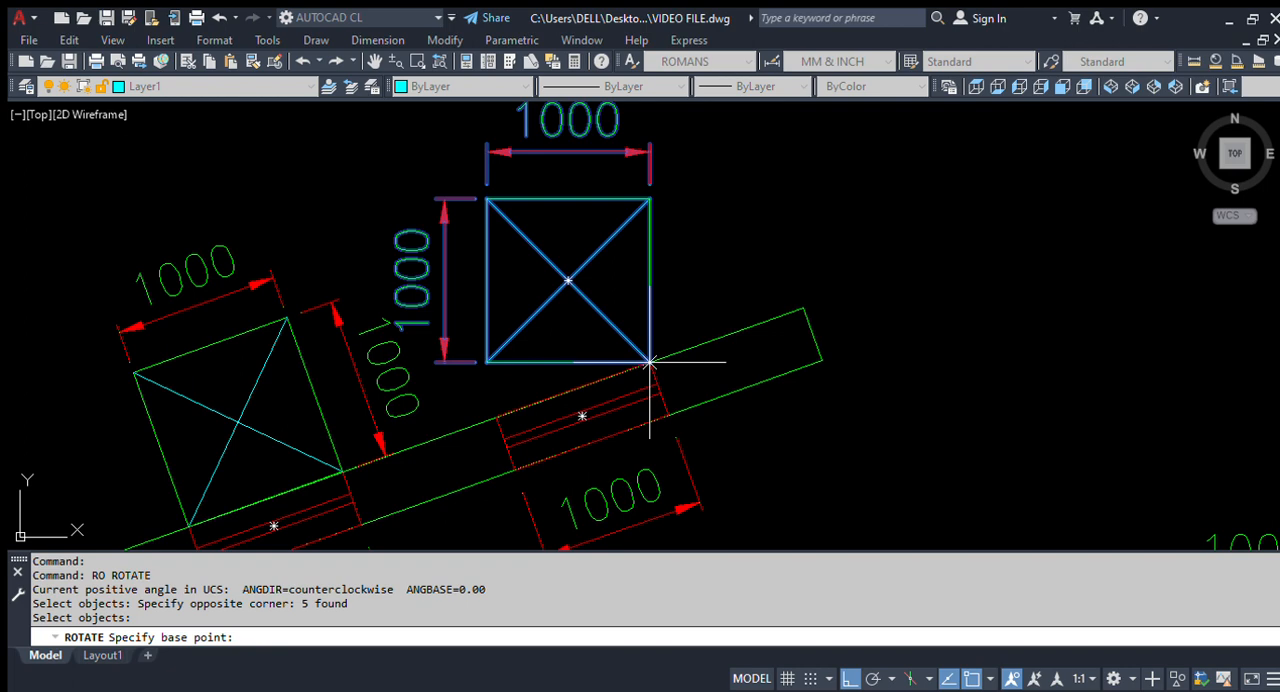
{"action": "scroll", "coordinate": [665, 360], "scroll_direction": "up", "scroll_amount": 4}
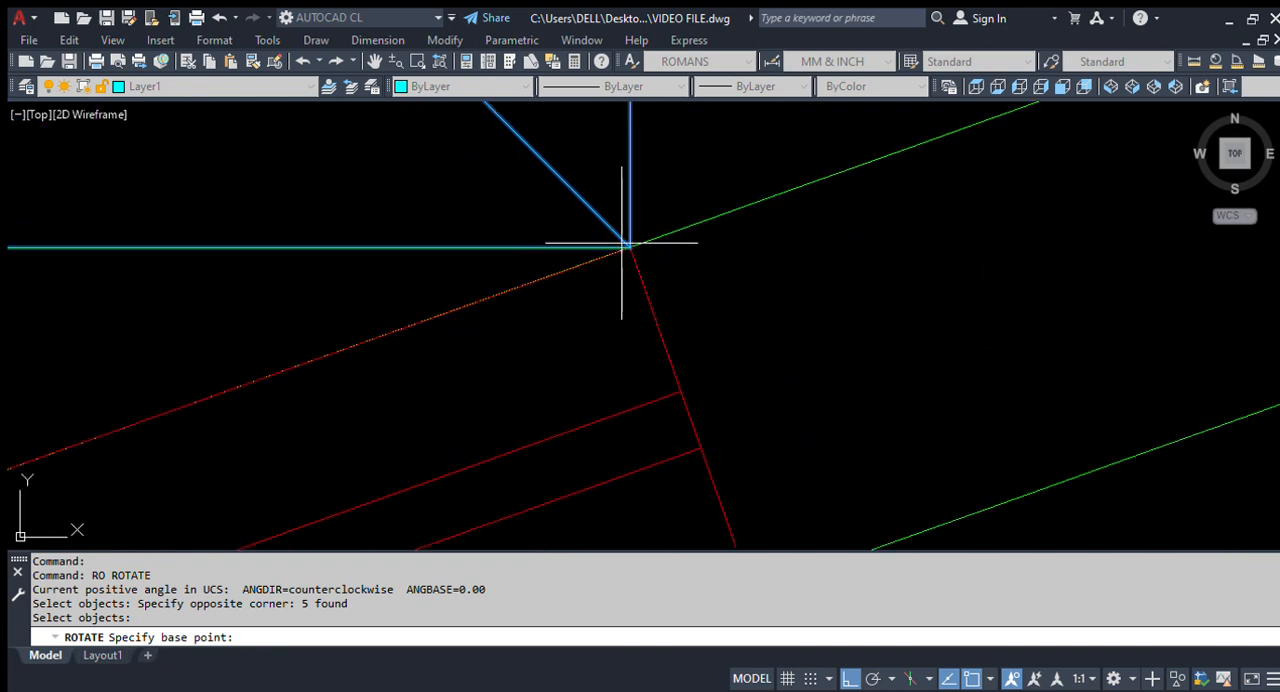
{"action": "scroll", "coordinate": [622, 243], "scroll_direction": "down", "scroll_amount": 4}
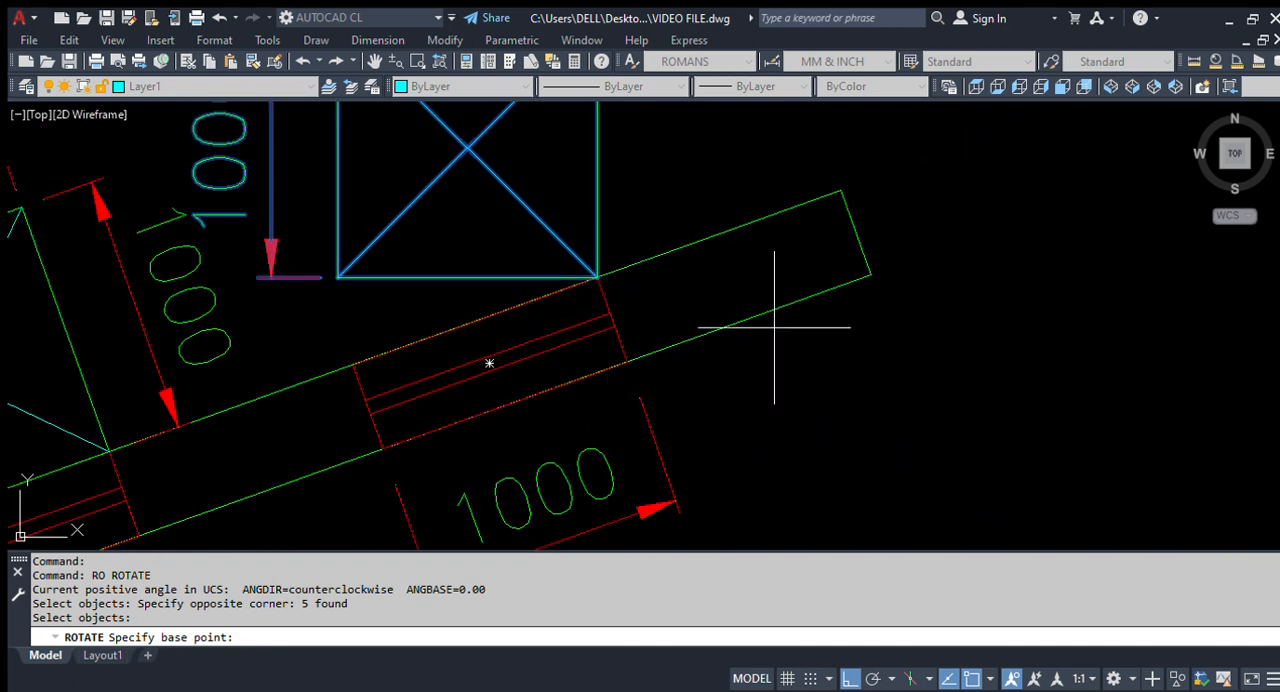
{"action": "left_click", "coordinate": [597, 278]}
{"action": "scroll", "coordinate": [600, 272], "scroll_direction": "down", "scroll_amount": 2}
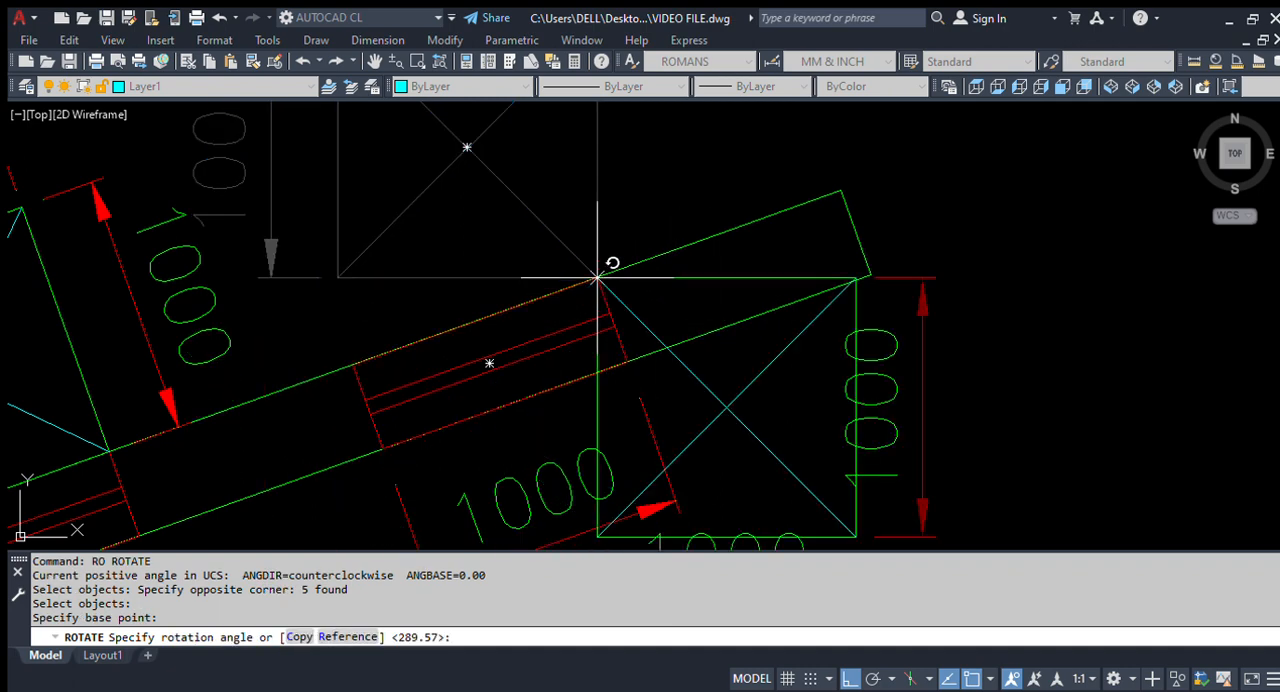
{"action": "scroll", "coordinate": [566, 338], "scroll_direction": "down", "scroll_amount": 2}
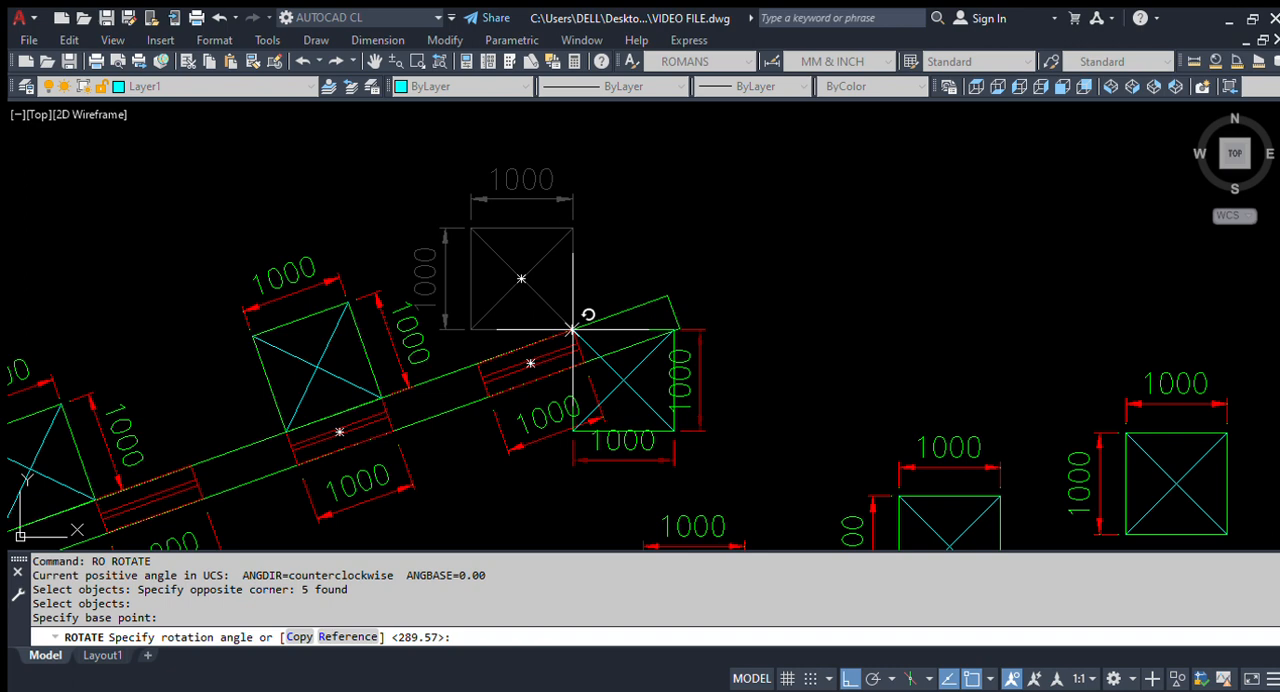
{"action": "key", "text": "Return"}
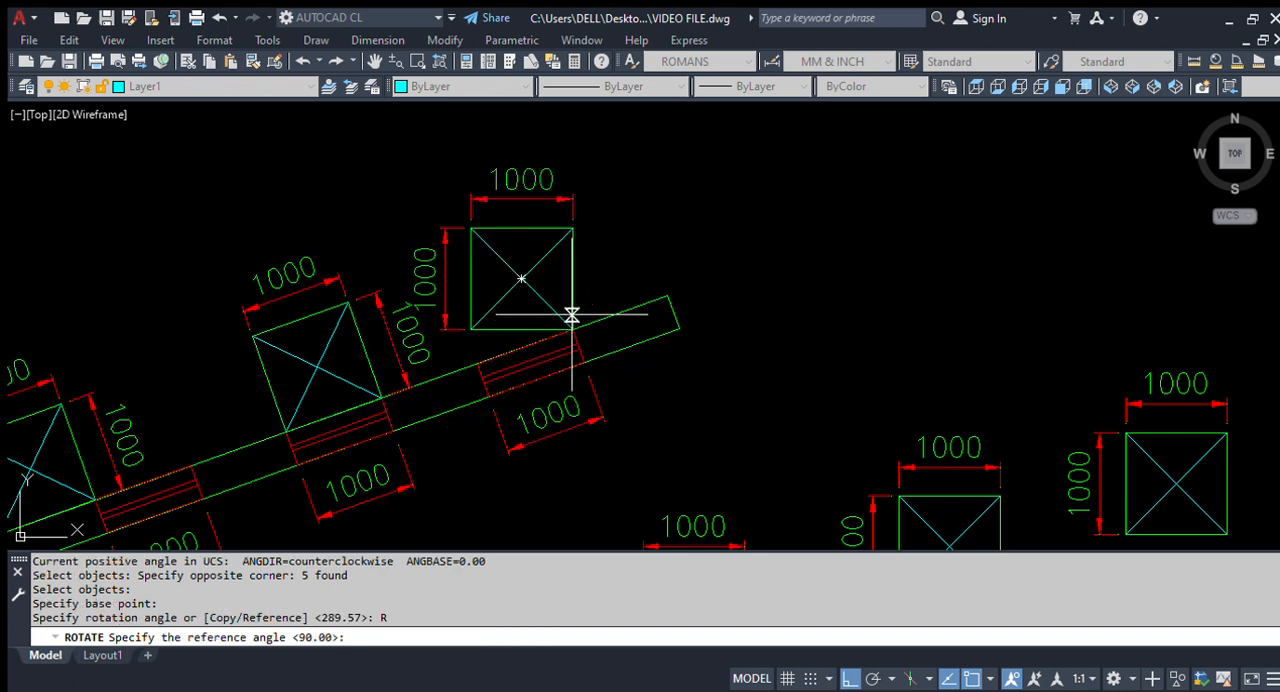
{"action": "scroll", "coordinate": [572, 276], "scroll_direction": "up", "scroll_amount": 4}
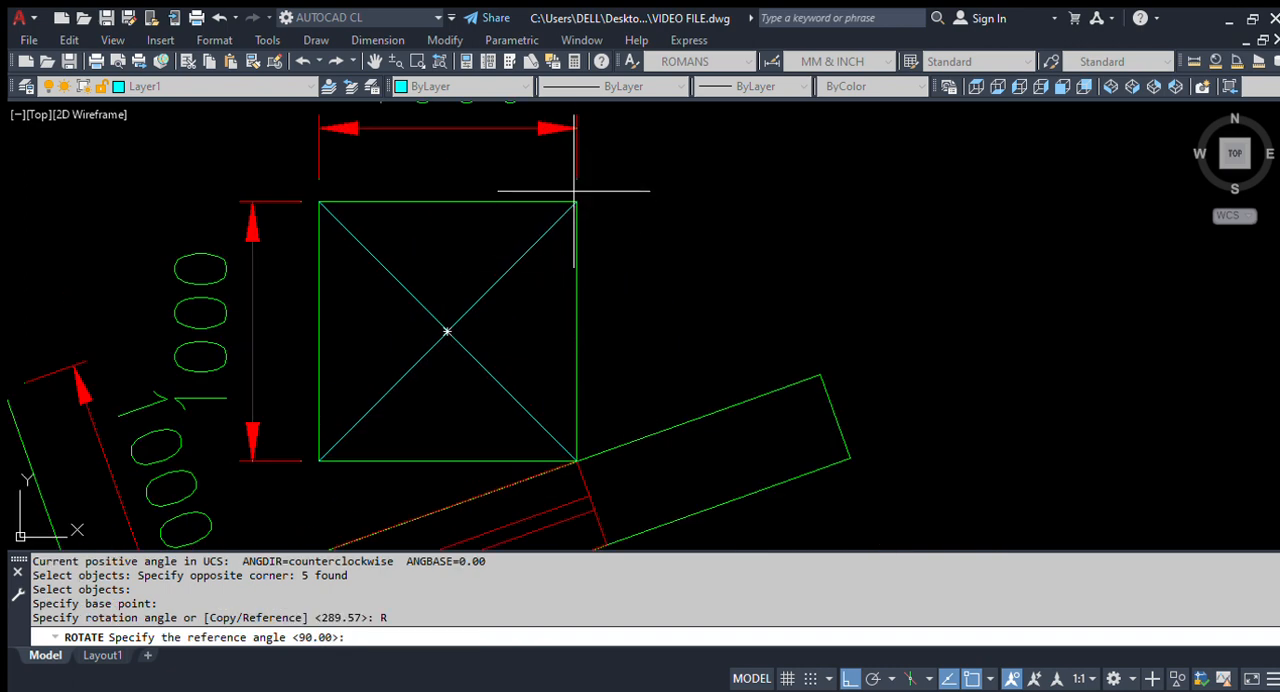
{"action": "left_click", "coordinate": [576, 461]}
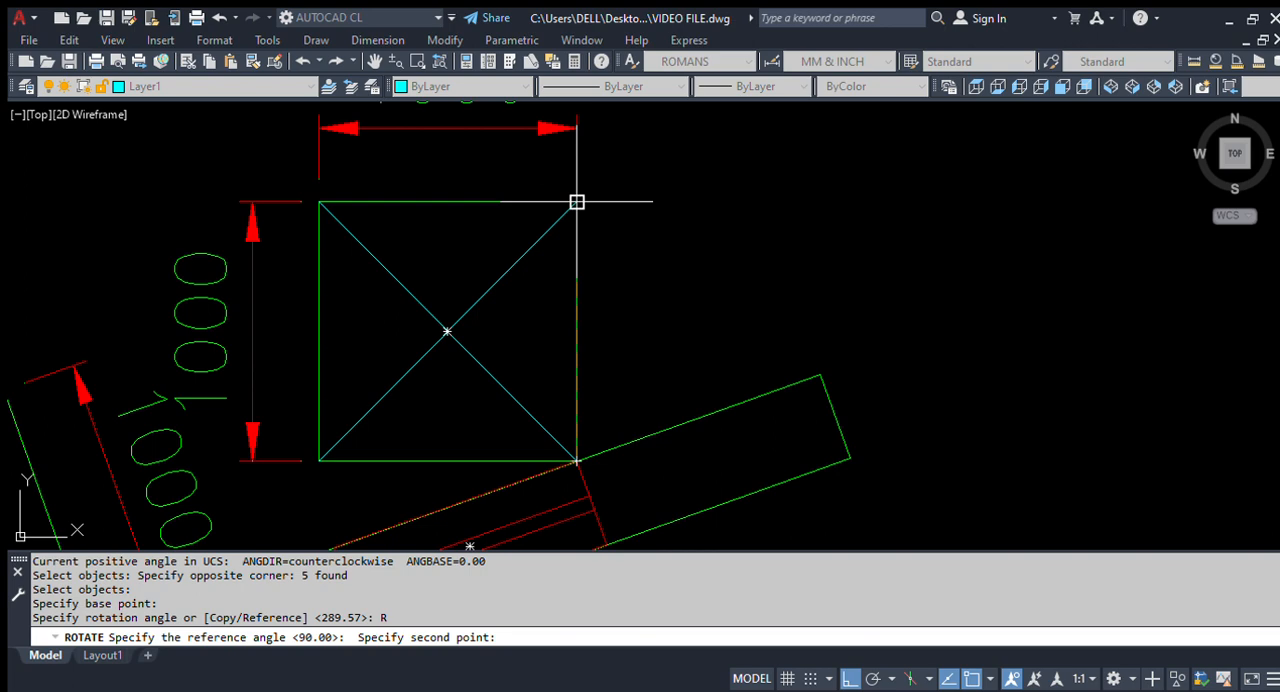
{"action": "left_click", "coordinate": [576, 202]}
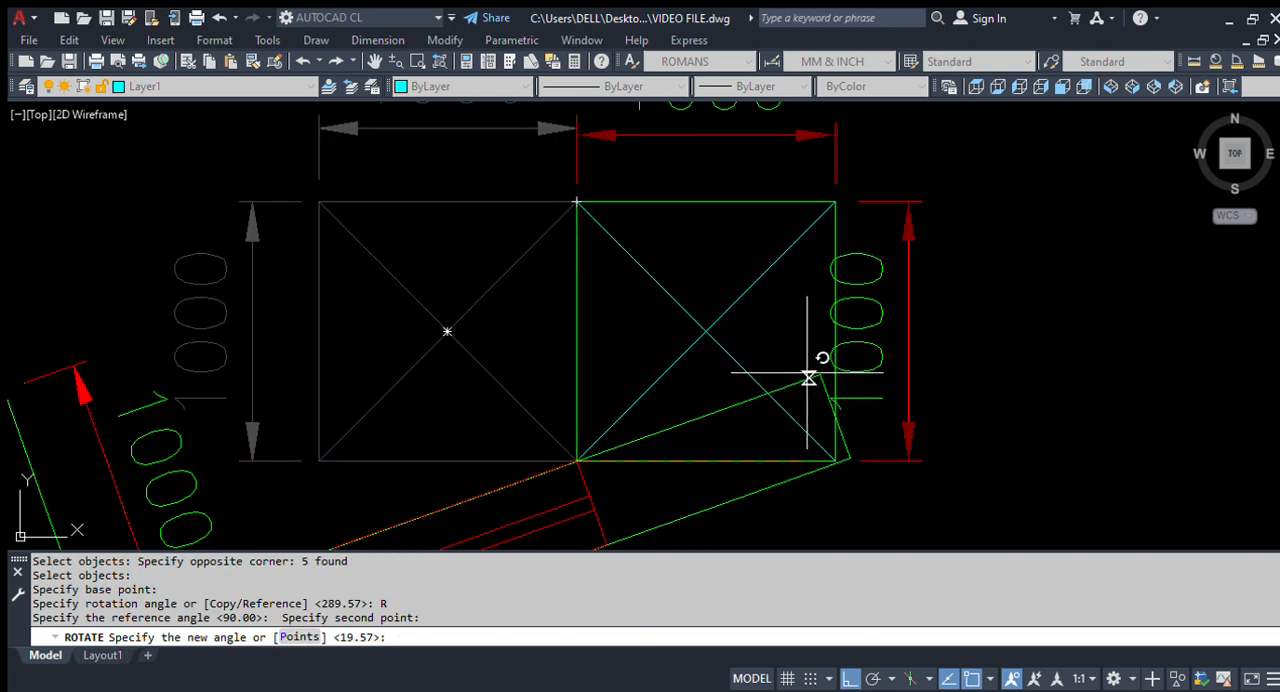
{"action": "scroll", "coordinate": [808, 378], "scroll_direction": "up", "scroll_amount": 3}
{"action": "scroll", "coordinate": [831, 386], "scroll_direction": "down", "scroll_amount": 8}
{"action": "scroll", "coordinate": [749, 280], "scroll_direction": "up", "scroll_amount": 4}
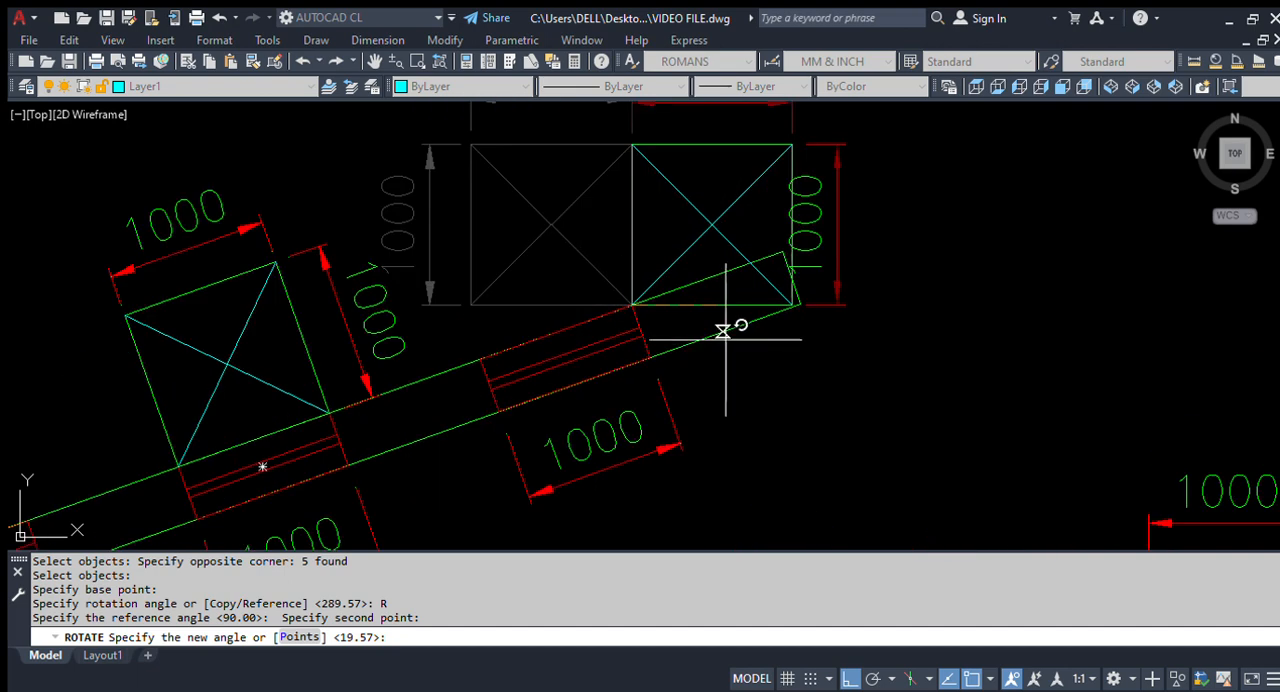
{"action": "left_click", "coordinate": [781, 253]}
Step: Examine the three rotated squares along the upper inclined beam and highlight the beam's outline to check their alignment
{"action": "scroll", "coordinate": [737, 251], "scroll_direction": "down", "scroll_amount": 3}
{"action": "scroll", "coordinate": [427, 357], "scroll_direction": "up", "scroll_amount": 2}
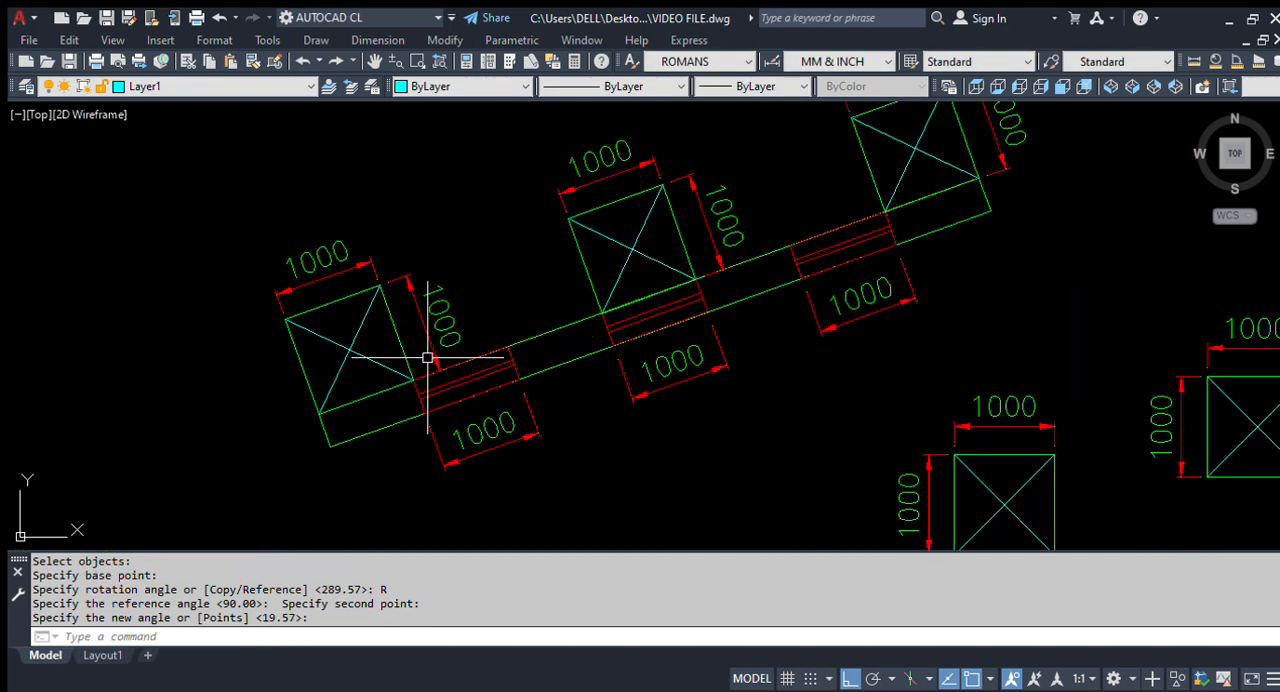
{"action": "scroll", "coordinate": [543, 371], "scroll_direction": "down", "scroll_amount": 3}
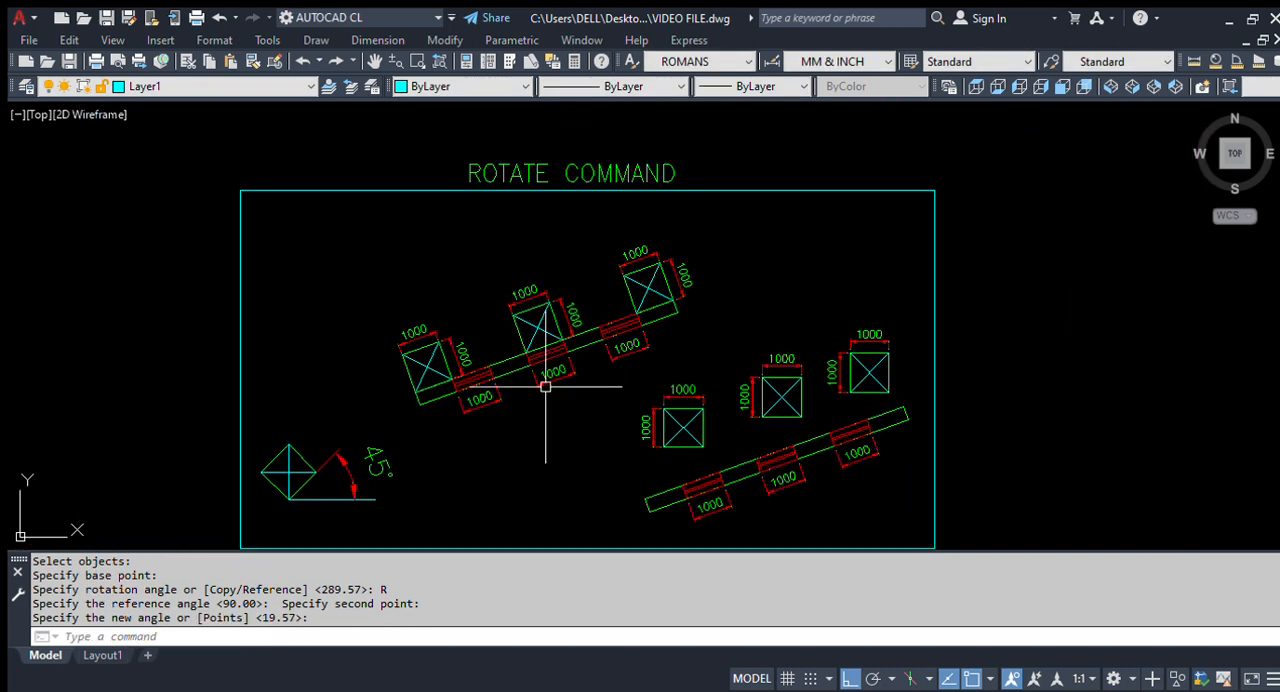
{"action": "scroll", "coordinate": [511, 355], "scroll_direction": "up", "scroll_amount": 2}
{"action": "scroll", "coordinate": [458, 405], "scroll_direction": "up", "scroll_amount": 2}
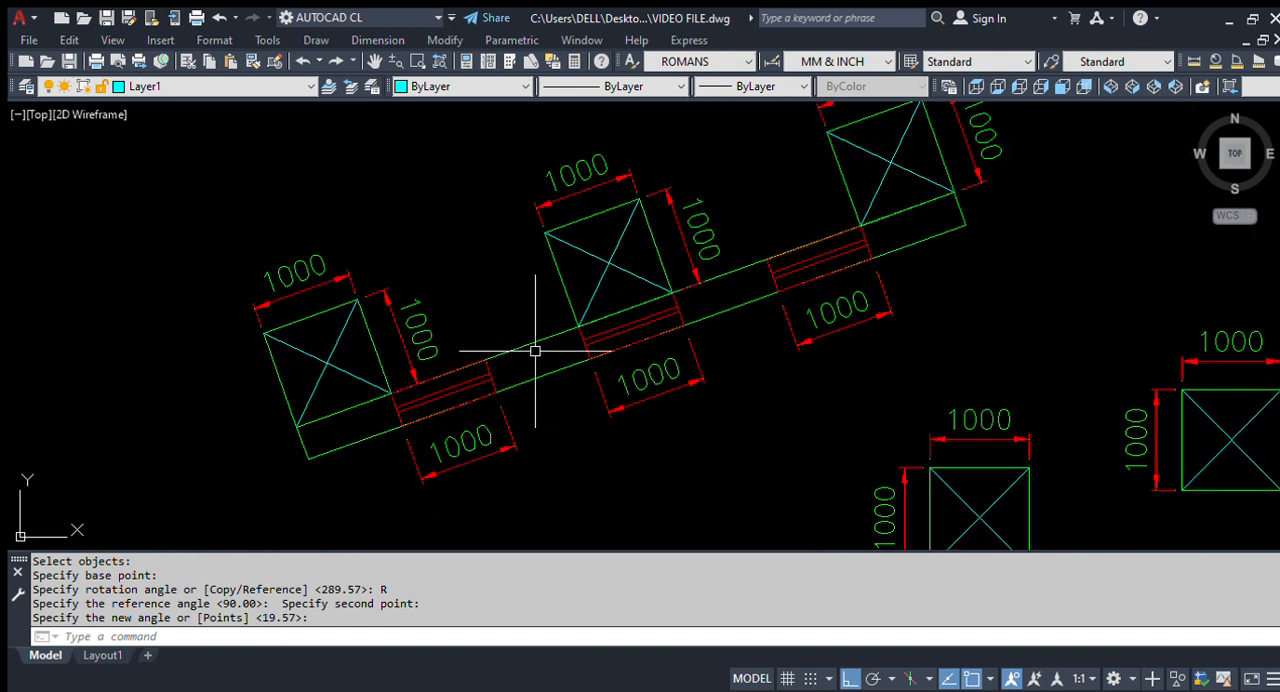
{"action": "left_click", "coordinate": [546, 400]}
{"action": "left_click", "coordinate": [525, 325]}
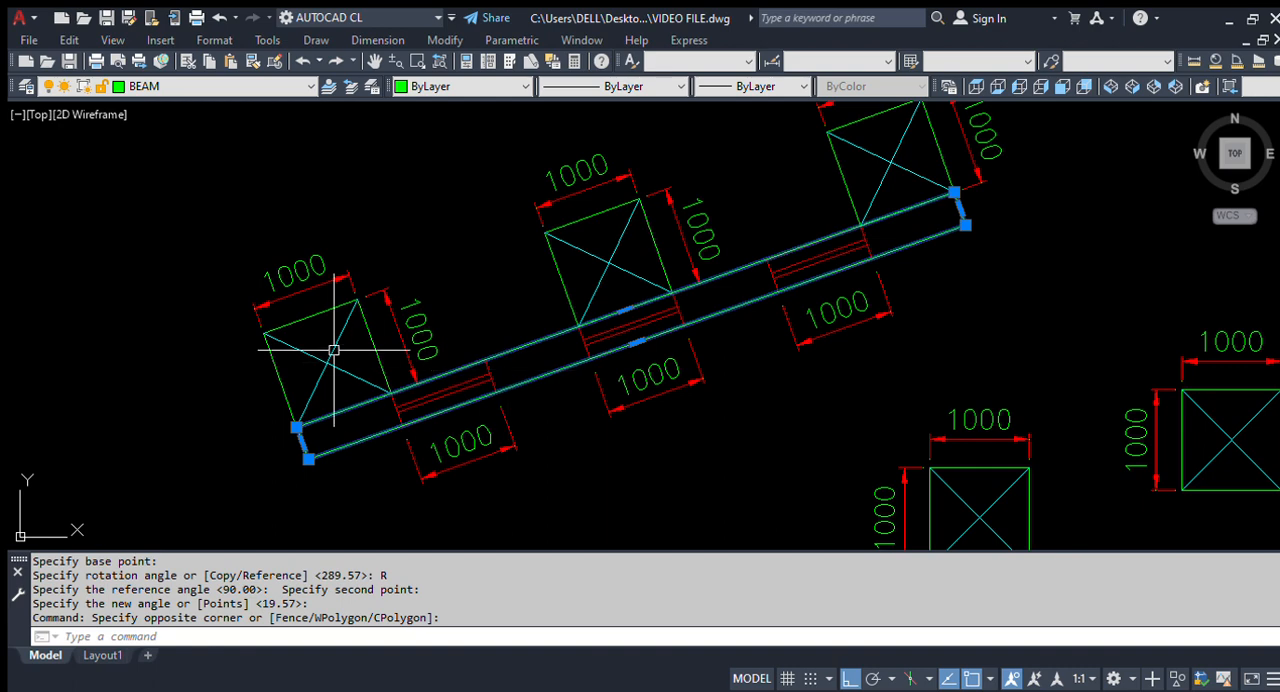
{"action": "key", "text": "Escape"}
{"action": "key", "text": "Return"}
{"action": "key", "text": "Escape"}
{"action": "key", "text": "Escape"}
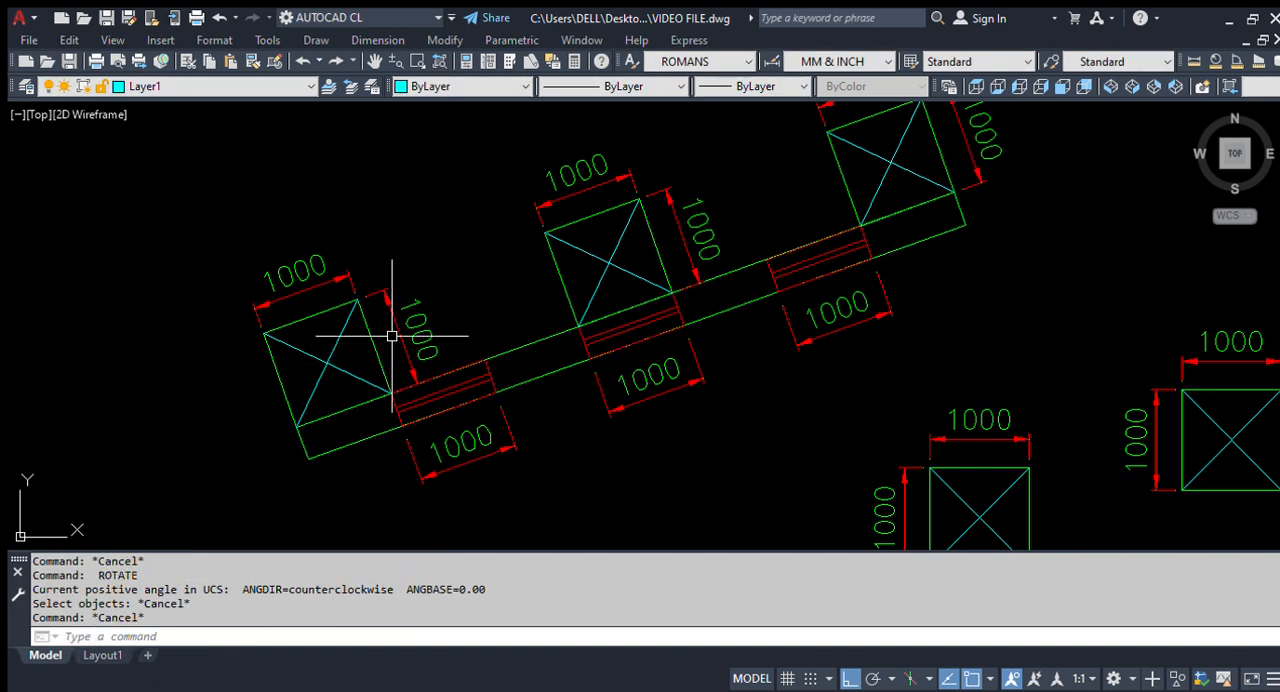
Step: Move the leftmost rotated square, one diagonal and its dimensions by the square's lower-right corner onto the first opening's upper-right corner
{"action": "type", "text": "m"}
{"action": "key", "text": "Return"}
{"action": "left_click", "coordinate": [459, 326]}
{"action": "left_click", "coordinate": [85, 138]}
{"action": "scroll", "coordinate": [420, 415], "scroll_direction": "up", "scroll_amount": 2}
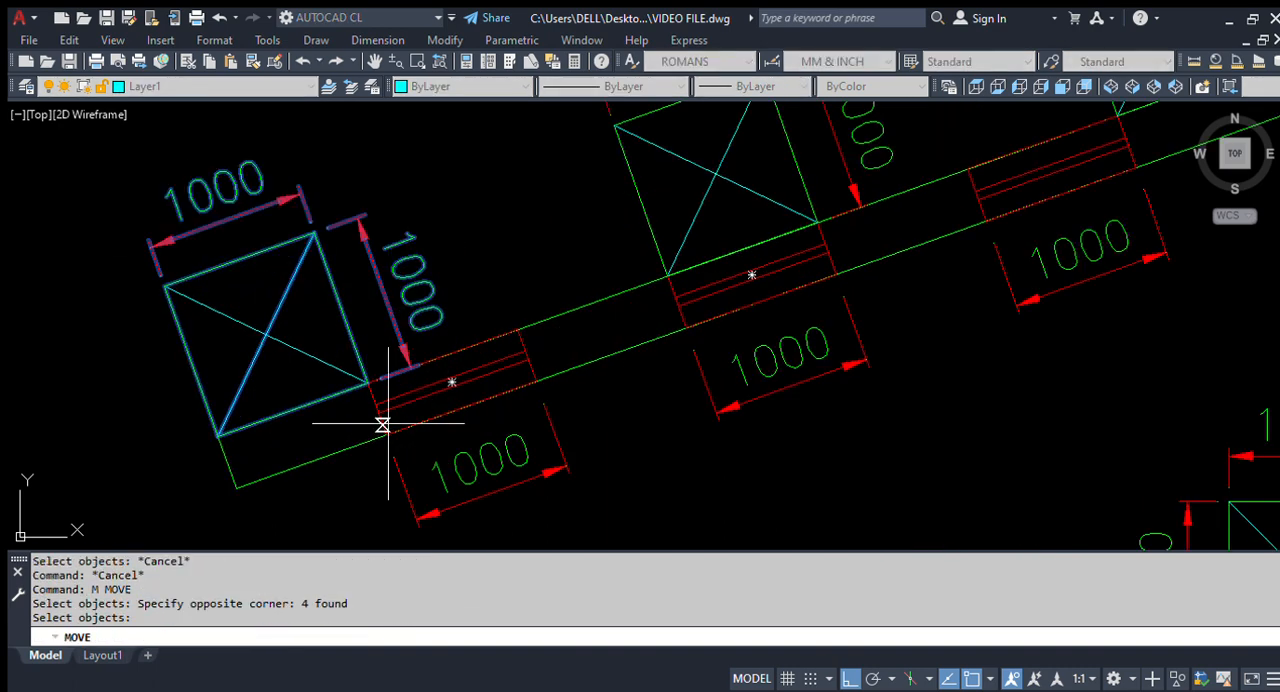
{"action": "key", "text": "Return"}
{"action": "left_click", "coordinate": [368, 383]}
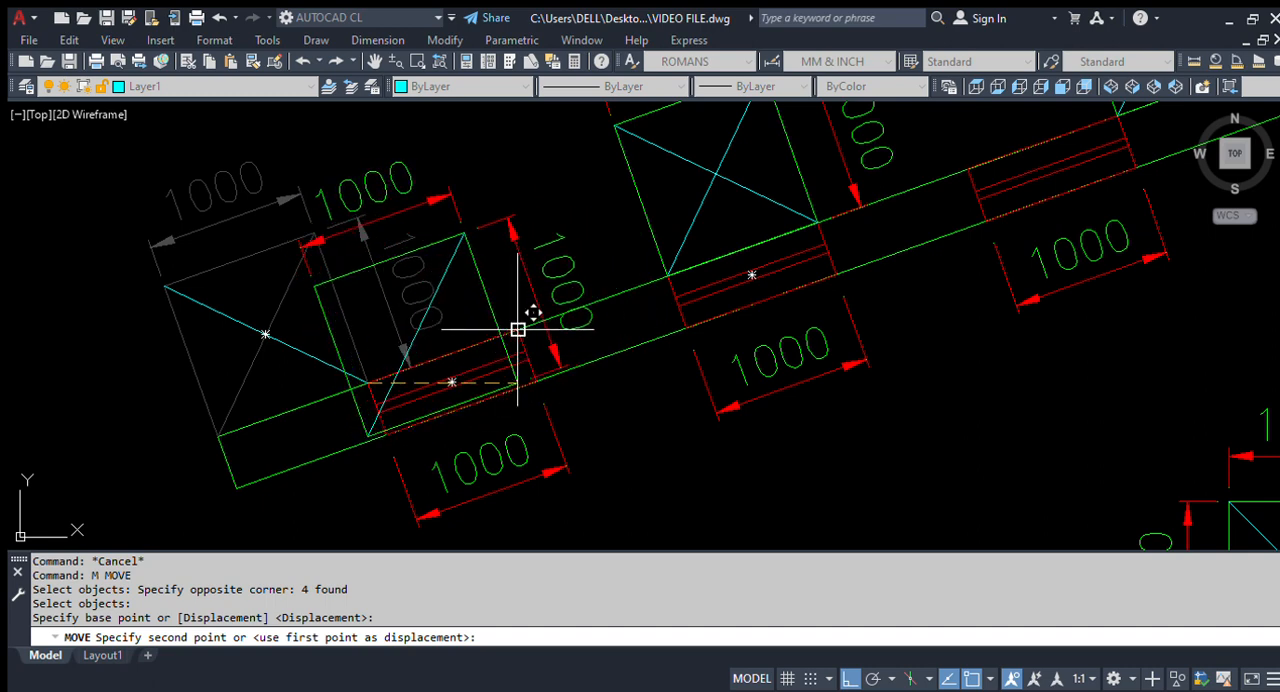
{"action": "left_click", "coordinate": [512, 331]}
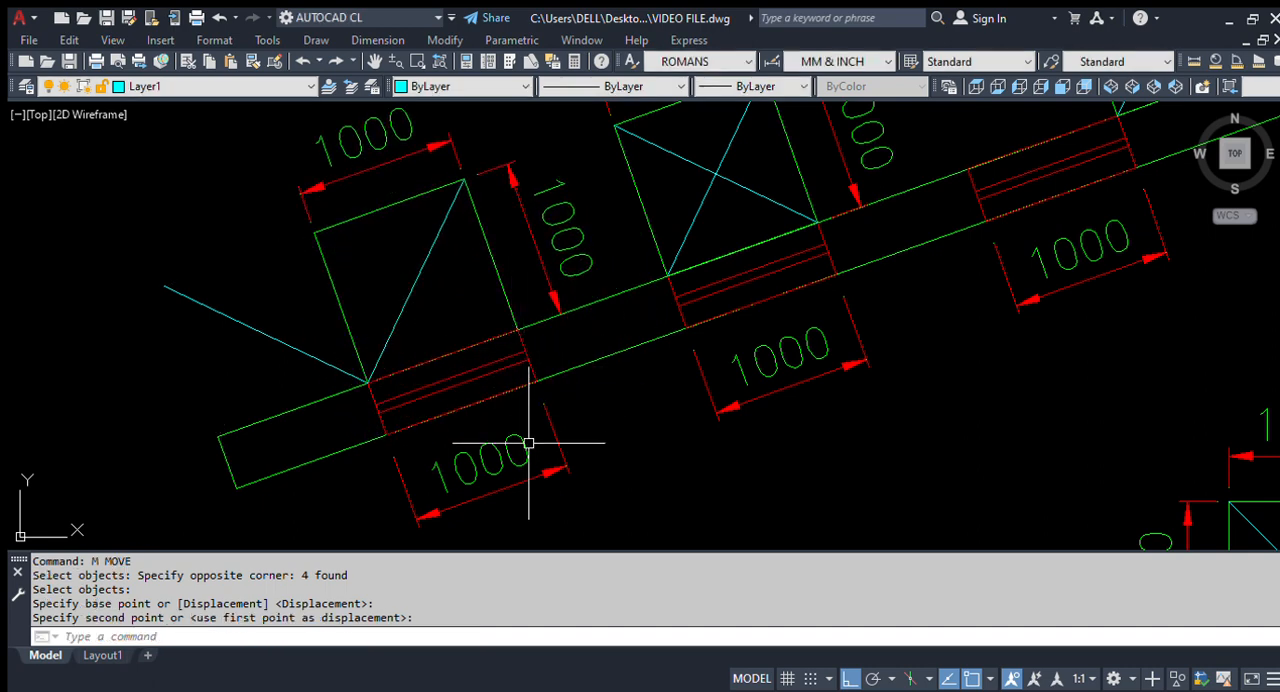
{"action": "type", "text": "m"}
{"action": "key", "text": "Return"}
{"action": "type", "text": "p"}
{"action": "key", "text": "Return"}
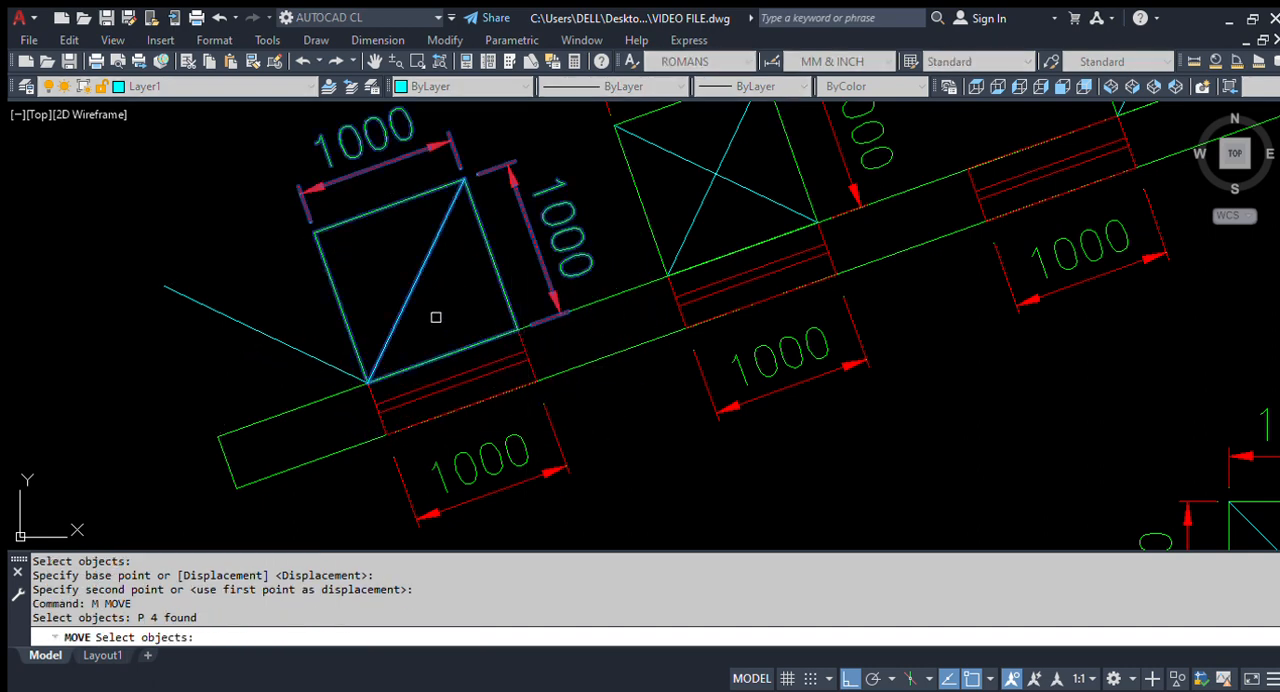
{"action": "key", "text": "Return"}
{"action": "left_click", "coordinate": [466, 283]}
{"action": "scroll", "coordinate": [458, 262], "scroll_direction": "down", "scroll_amount": 2}
Step: Turn Ortho off and move the leftmost square, its attached diagonal and dimensions clear above the beam
{"action": "key", "text": "F8"}
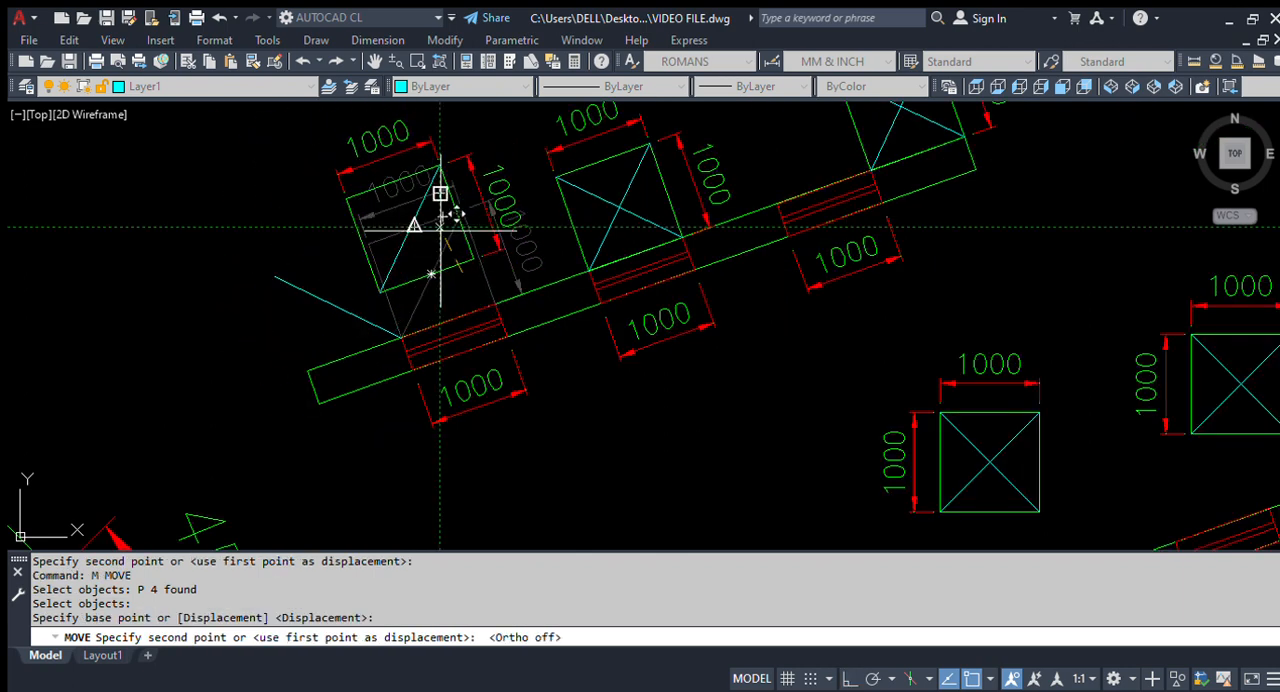
{"action": "key", "text": "Escape"}
{"action": "type", "text": "m"}
{"action": "key", "text": "Return"}
{"action": "type", "text": "p"}
{"action": "key", "text": "Return"}
{"action": "key", "text": "Return"}
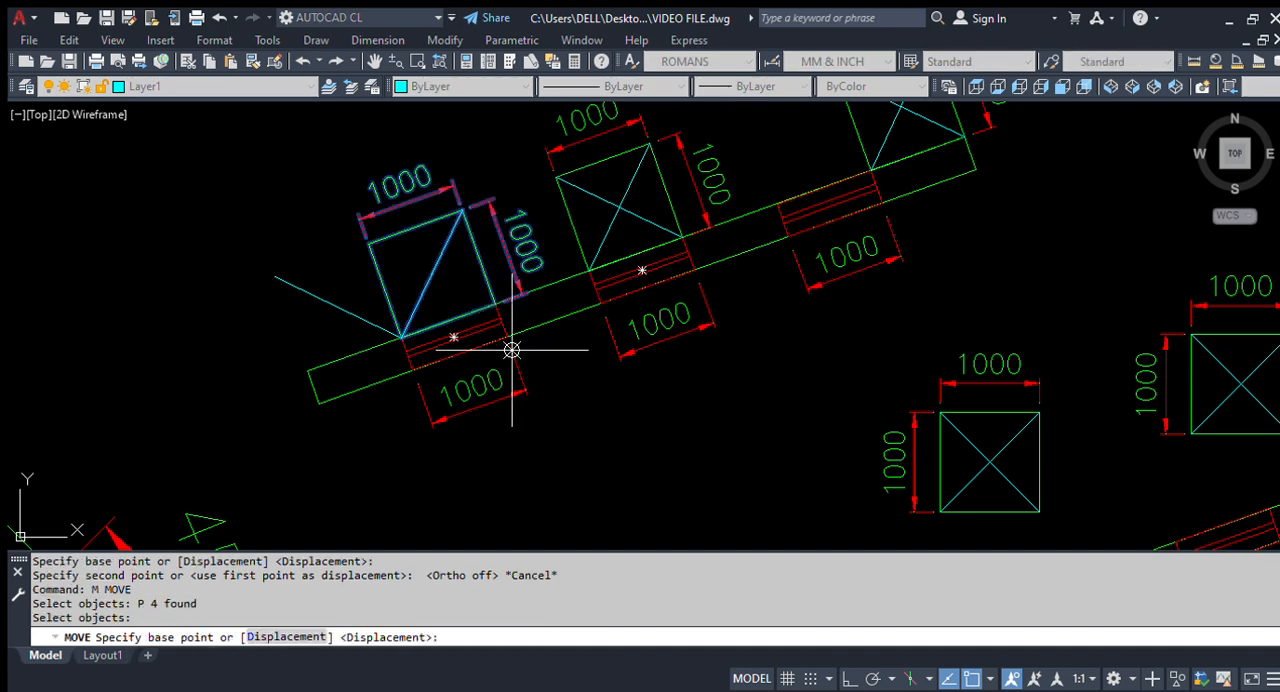
{"action": "scroll", "coordinate": [510, 340], "scroll_direction": "up", "scroll_amount": 3}
{"action": "left_click", "coordinate": [497, 296]}
{"action": "left_click", "coordinate": [478, 238]}
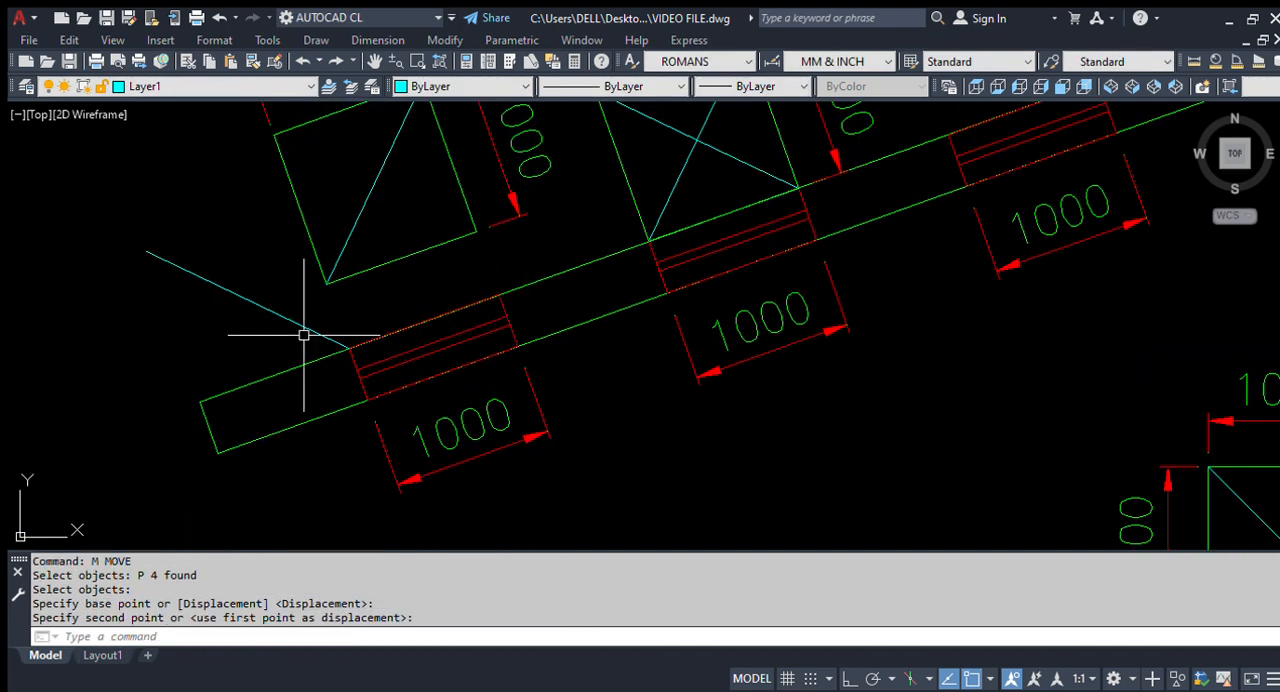
Step: Move the stray diagonal by its lower-right end onto the leftmost square's lower-right corner
{"action": "key", "text": "Return"}
{"action": "left_click", "coordinate": [135, 242]}
{"action": "left_click", "coordinate": [372, 355]}
{"action": "key", "text": "Return"}
{"action": "left_click", "coordinate": [349, 348]}
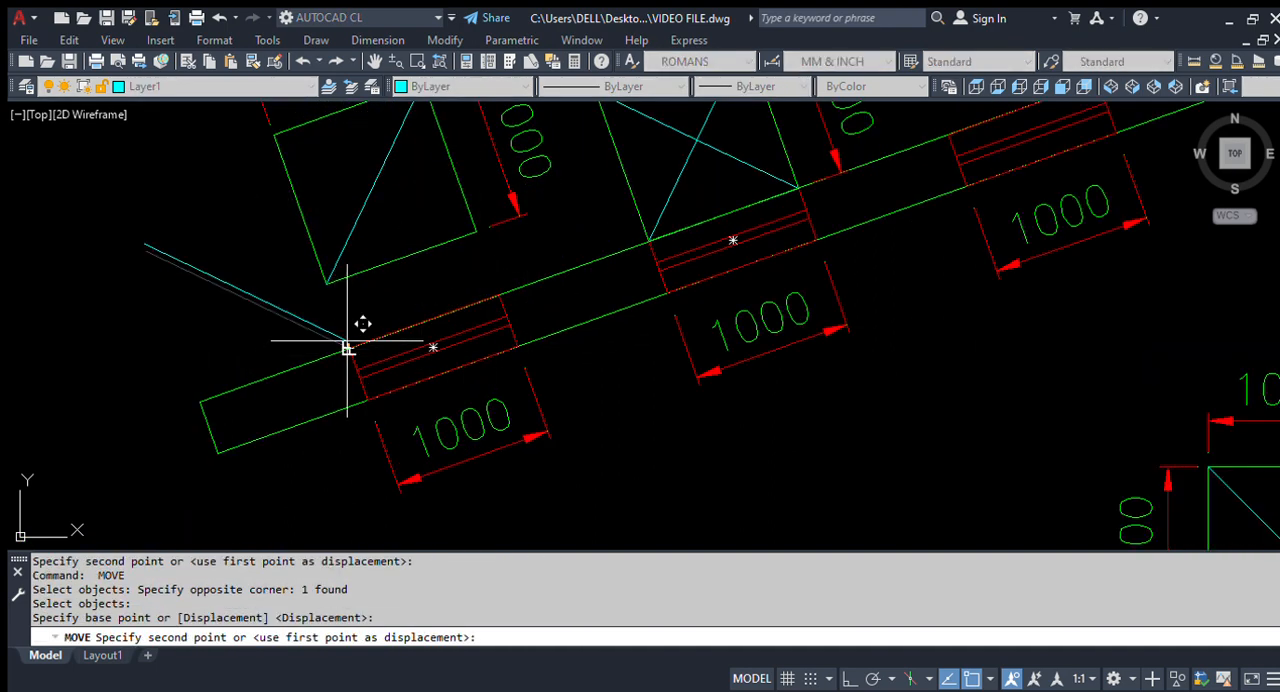
{"action": "left_click", "coordinate": [477, 231]}
Step: Move the middle rotated square with its diagonals and dimensions by its lower-right corner to a point clear above the beam
{"action": "key", "text": "Return"}
{"action": "scroll", "coordinate": [349, 377], "scroll_direction": "down", "scroll_amount": 2}
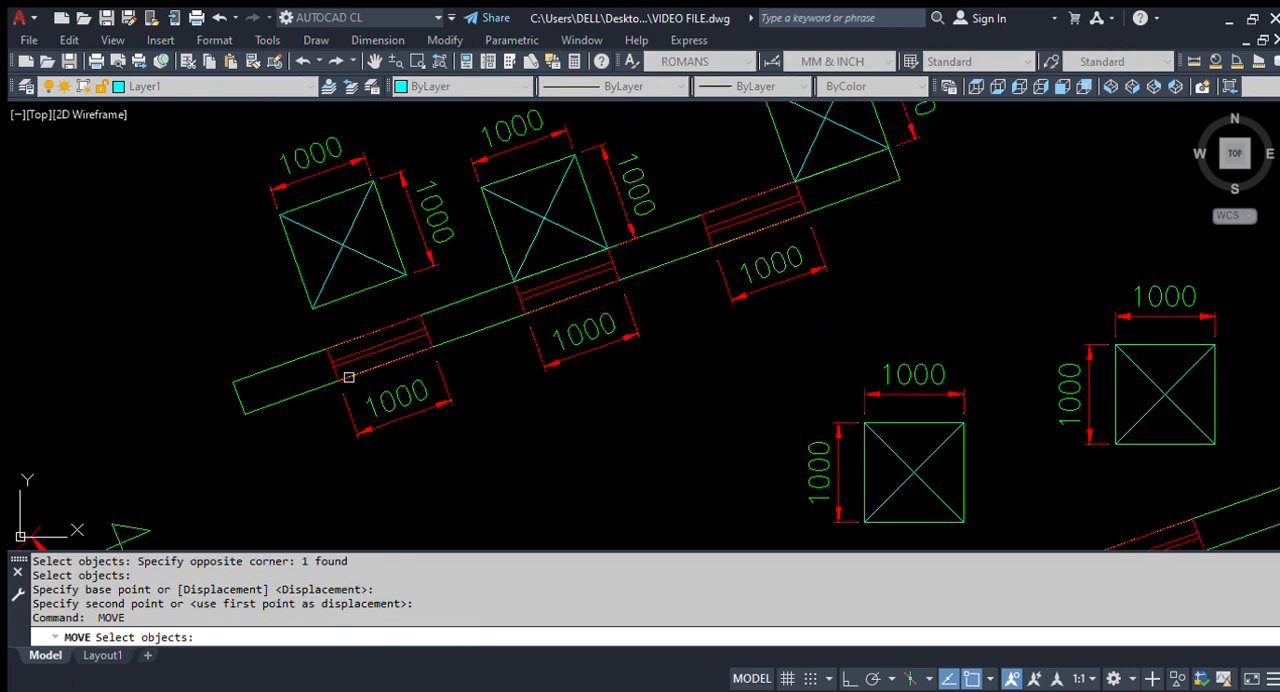
{"action": "scroll", "coordinate": [566, 163], "scroll_direction": "up", "scroll_amount": 4}
{"action": "scroll", "coordinate": [469, 342], "scroll_direction": "down", "scroll_amount": 4}
{"action": "left_click", "coordinate": [659, 283]}
{"action": "left_click", "coordinate": [530, 232]}
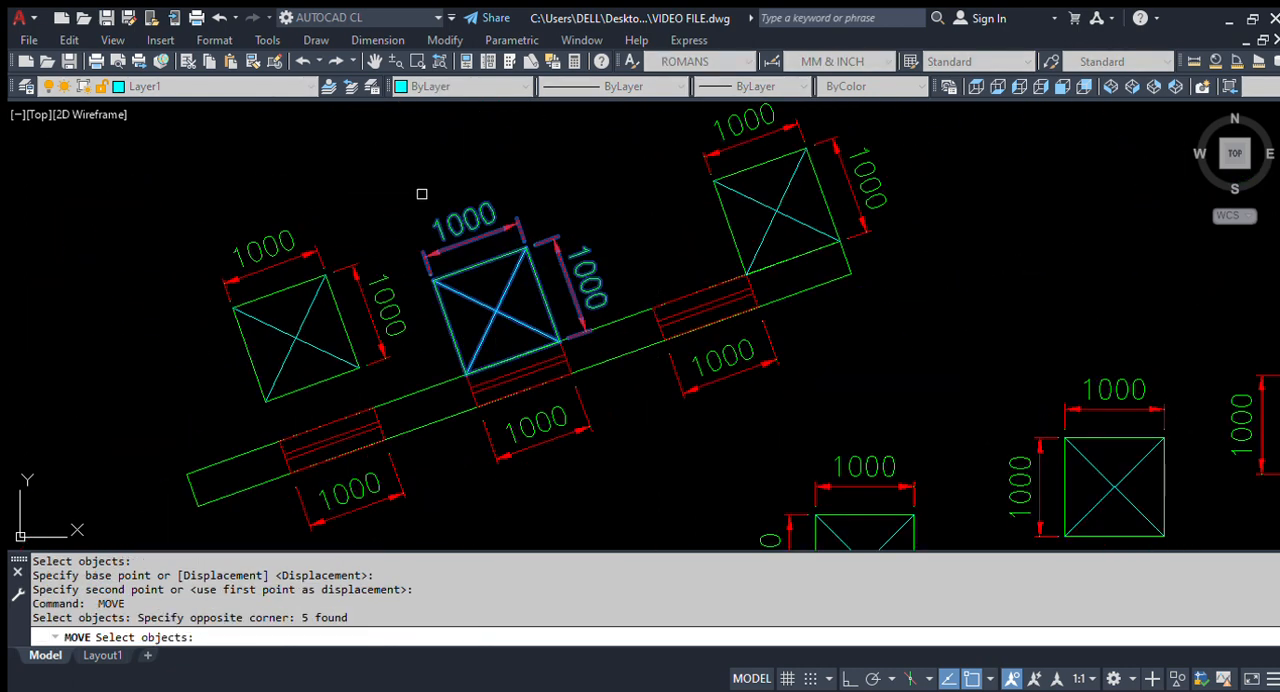
{"action": "scroll", "coordinate": [563, 380], "scroll_direction": "up", "scroll_amount": 4}
{"action": "key", "text": "Return"}
{"action": "left_click", "coordinate": [575, 271]}
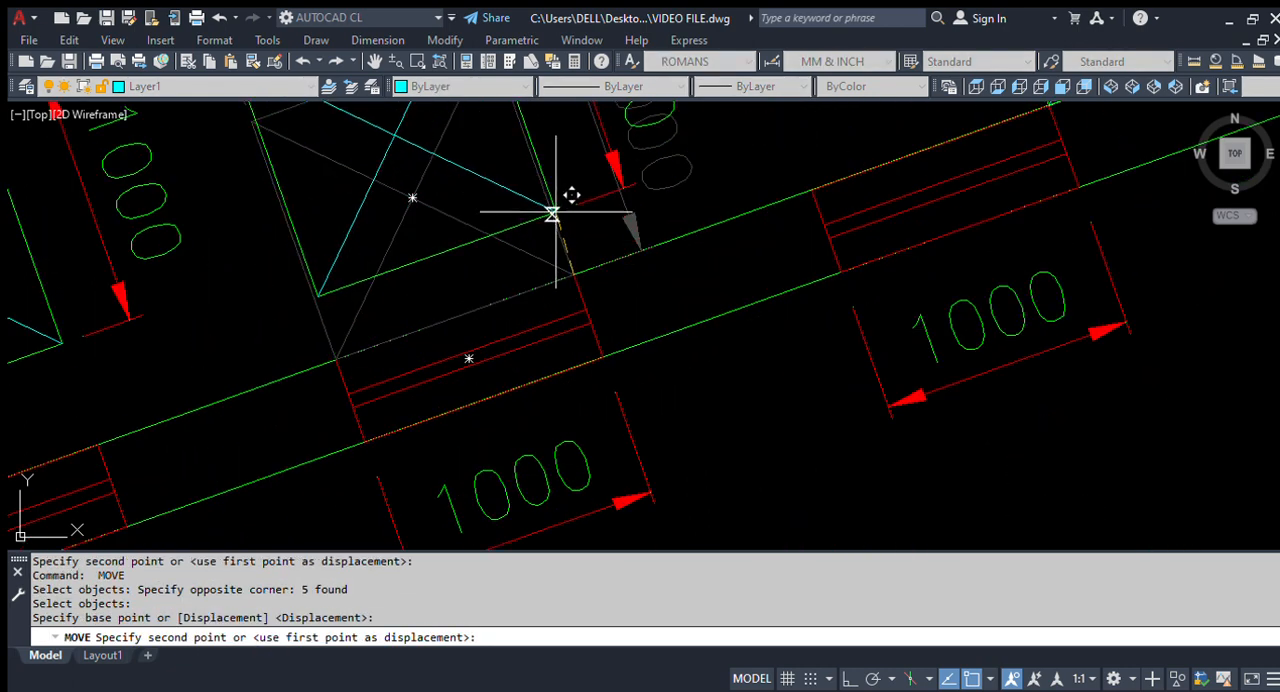
{"action": "left_click", "coordinate": [535, 165]}
Step: Move the third rotated square with its diagonals and dimensions by its lower-right corner onto the third opening's upper-right corner
{"action": "scroll", "coordinate": [451, 366], "scroll_direction": "down", "scroll_amount": 4}
{"action": "key", "text": "Return"}
{"action": "scroll", "coordinate": [443, 291], "scroll_direction": "up", "scroll_amount": 4}
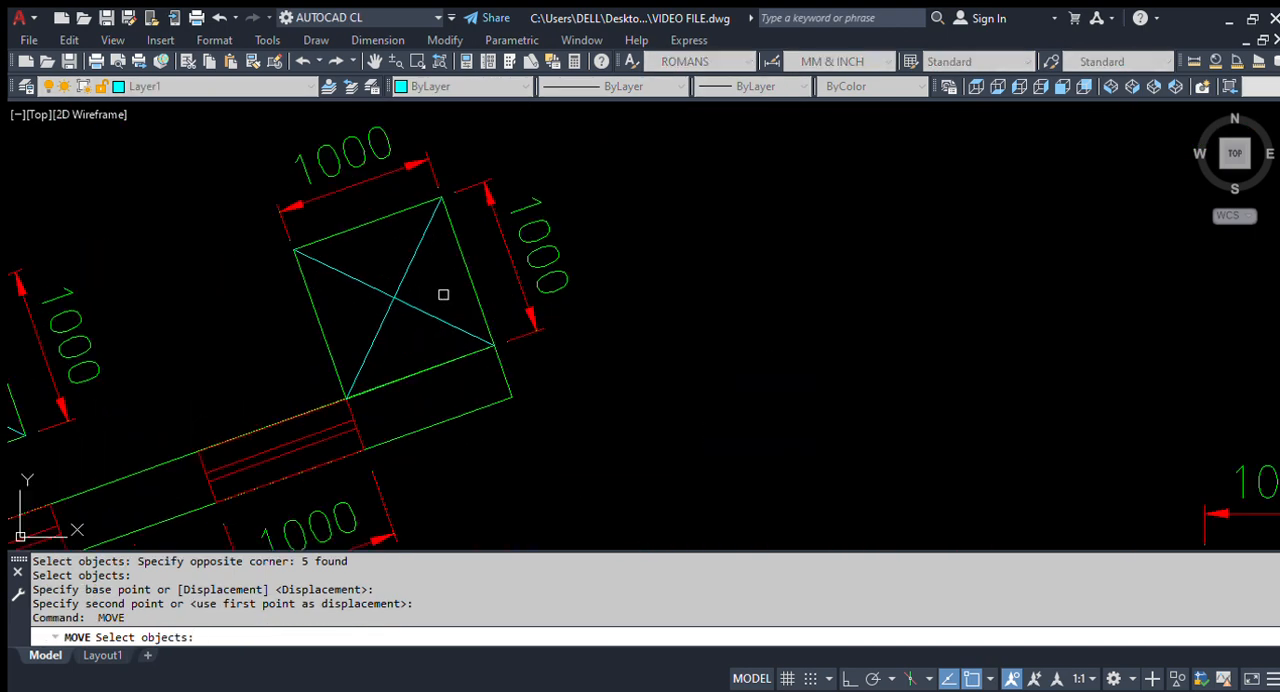
{"action": "left_click", "coordinate": [686, 280]}
{"action": "left_click", "coordinate": [251, 168]}
{"action": "scroll", "coordinate": [456, 358], "scroll_direction": "up", "scroll_amount": 2}
{"action": "key", "text": "Return"}
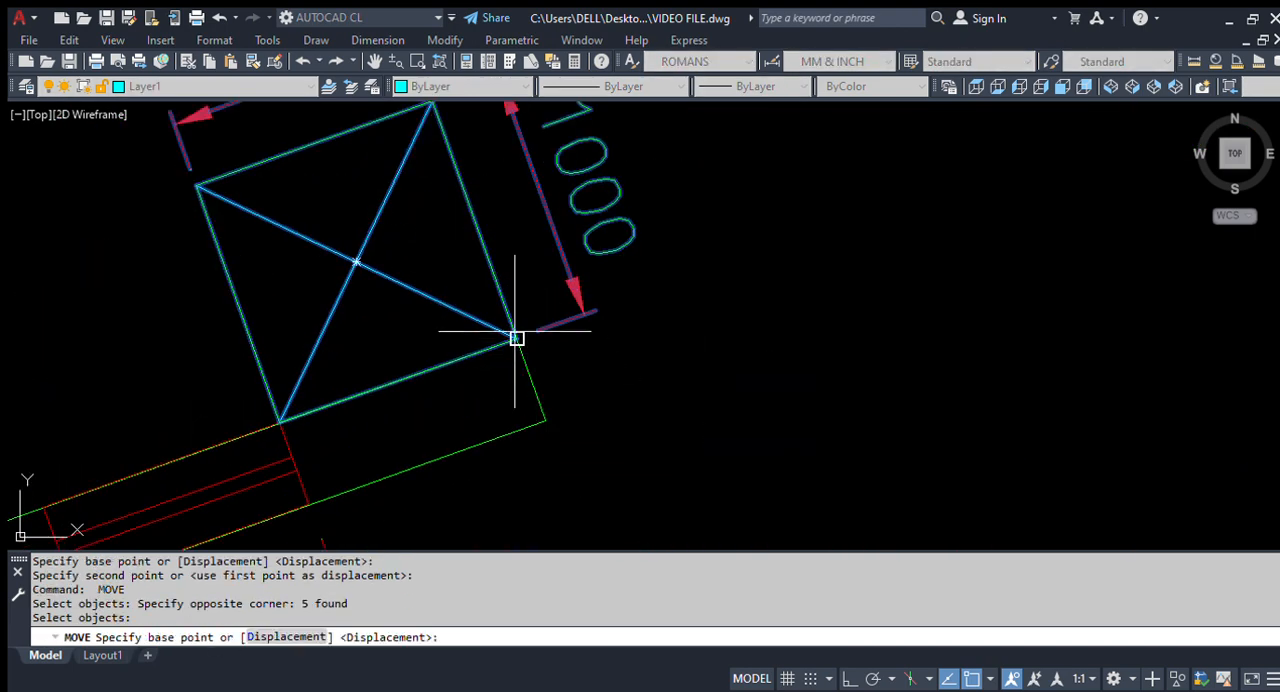
{"action": "left_click", "coordinate": [517, 337]}
{"action": "scroll", "coordinate": [443, 289], "scroll_direction": "down", "scroll_amount": 4}
{"action": "scroll", "coordinate": [443, 289], "scroll_direction": "up", "scroll_amount": 3}
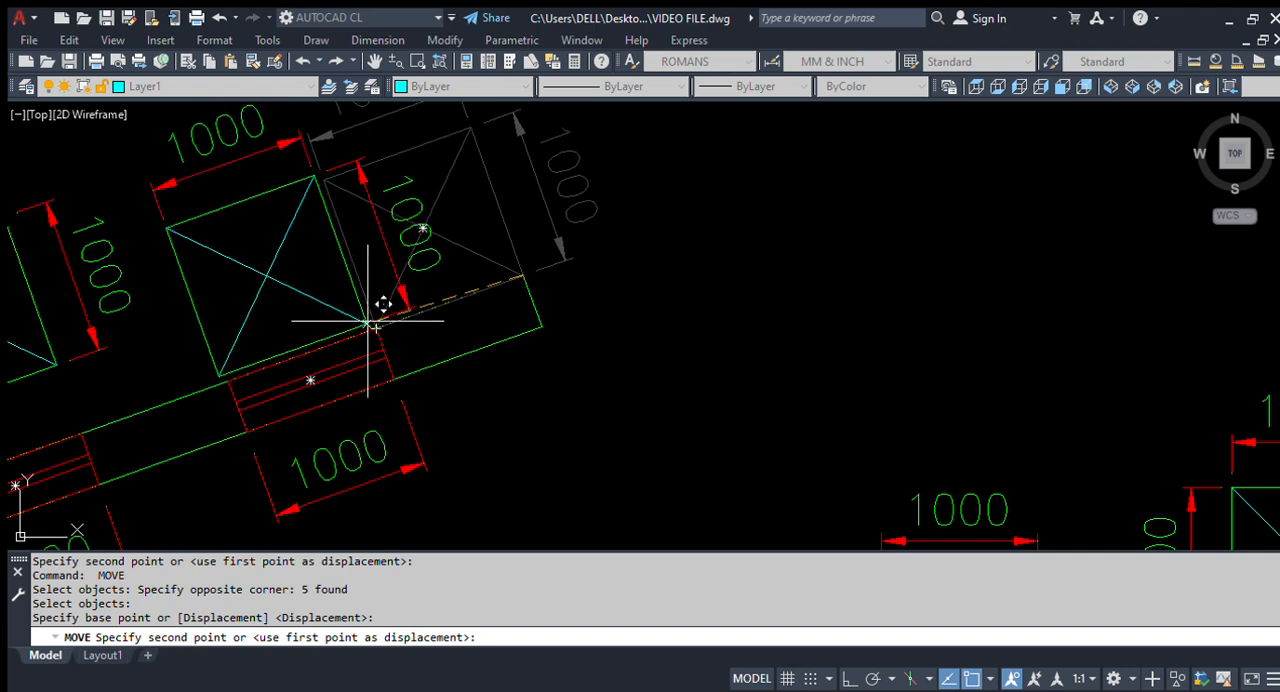
{"action": "left_click", "coordinate": [380, 329]}
Step: Move the third square with its diagonals and dimensions from its lower-right corner to a point clear above the beam
{"action": "type", "text": "M"}
{"action": "key", "text": "Return"}
{"action": "type", "text": "P 5 found"}
{"action": "key", "text": "Return"}
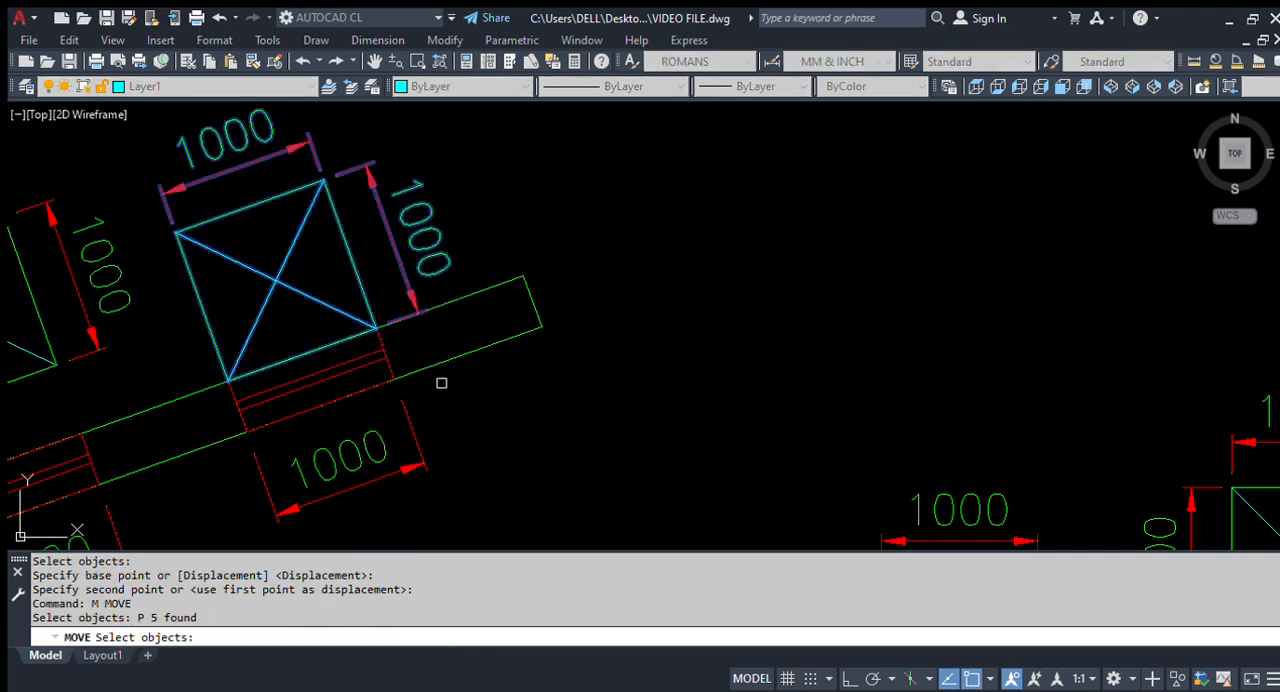
{"action": "key", "text": "Return"}
{"action": "left_click", "coordinate": [376, 328]}
{"action": "left_click", "coordinate": [356, 246]}
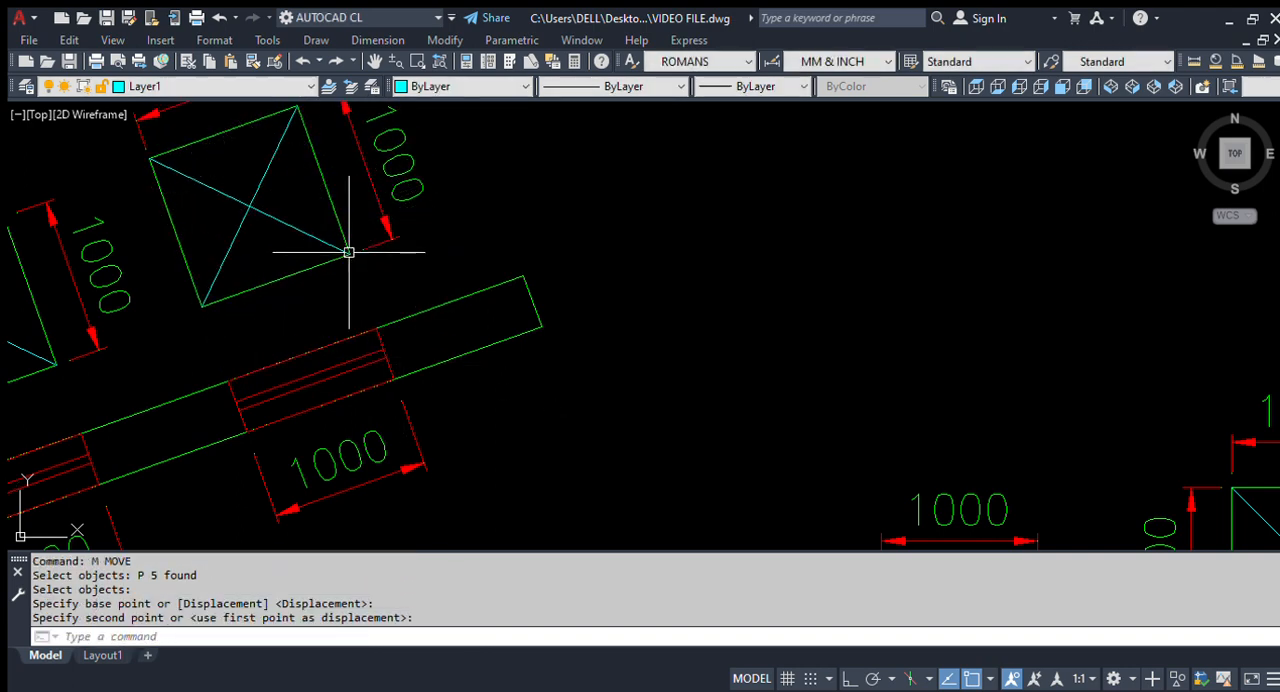
Step: Examine the square rotated by 45° and the three repositioned squares above the upper inclined beam
{"action": "scroll", "coordinate": [587, 279], "scroll_direction": "down", "scroll_amount": 3}
{"action": "scroll", "coordinate": [608, 286], "scroll_direction": "down", "scroll_amount": 4}
{"action": "scroll", "coordinate": [180, 434], "scroll_direction": "up", "scroll_amount": 6}
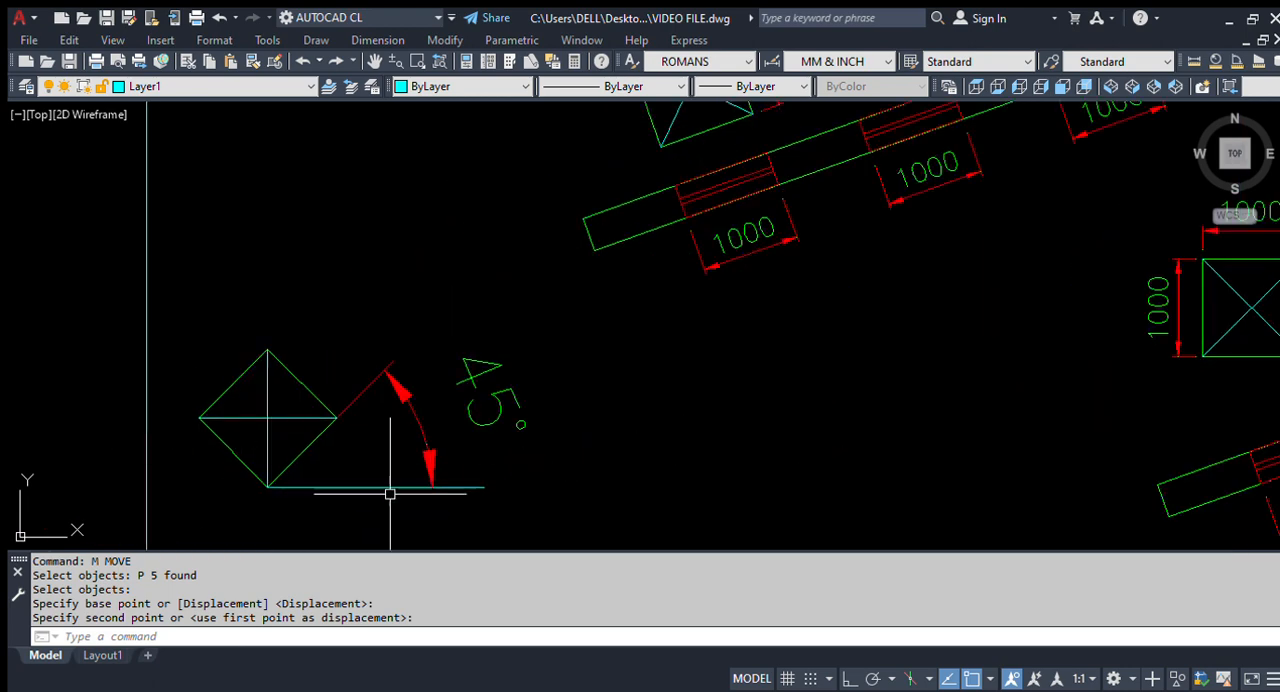
{"action": "scroll", "coordinate": [166, 423], "scroll_direction": "down", "scroll_amount": 3}
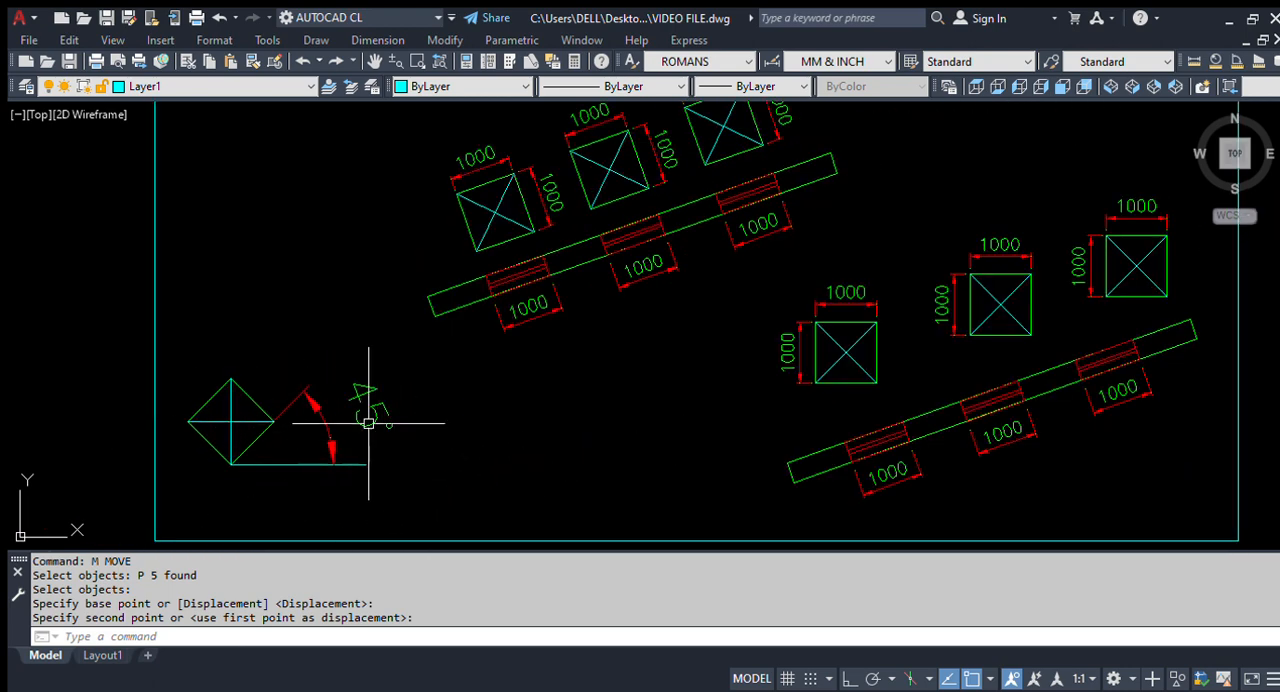
{"action": "scroll", "coordinate": [600, 285], "scroll_direction": "down", "scroll_amount": 4}
{"action": "scroll", "coordinate": [500, 326], "scroll_direction": "up", "scroll_amount": 4}
{"action": "scroll", "coordinate": [295, 312], "scroll_direction": "up", "scroll_amount": 2}
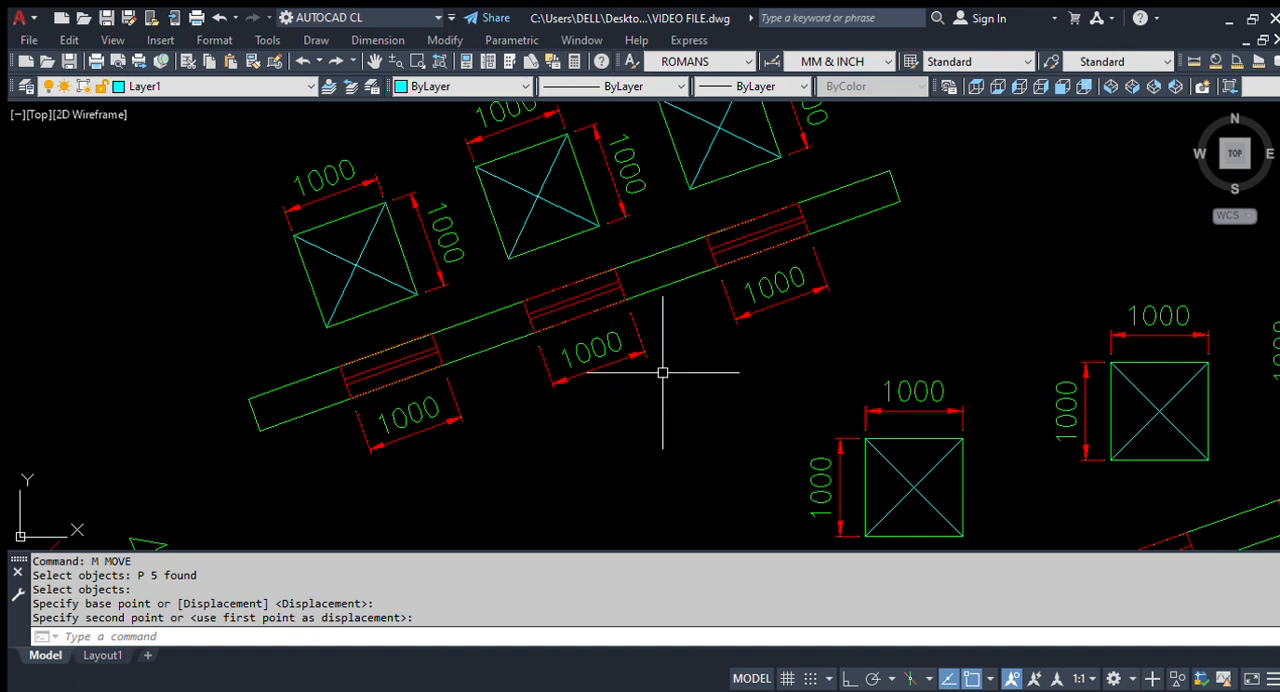
{"action": "scroll", "coordinate": [640, 385], "scroll_direction": "down", "scroll_amount": 3}
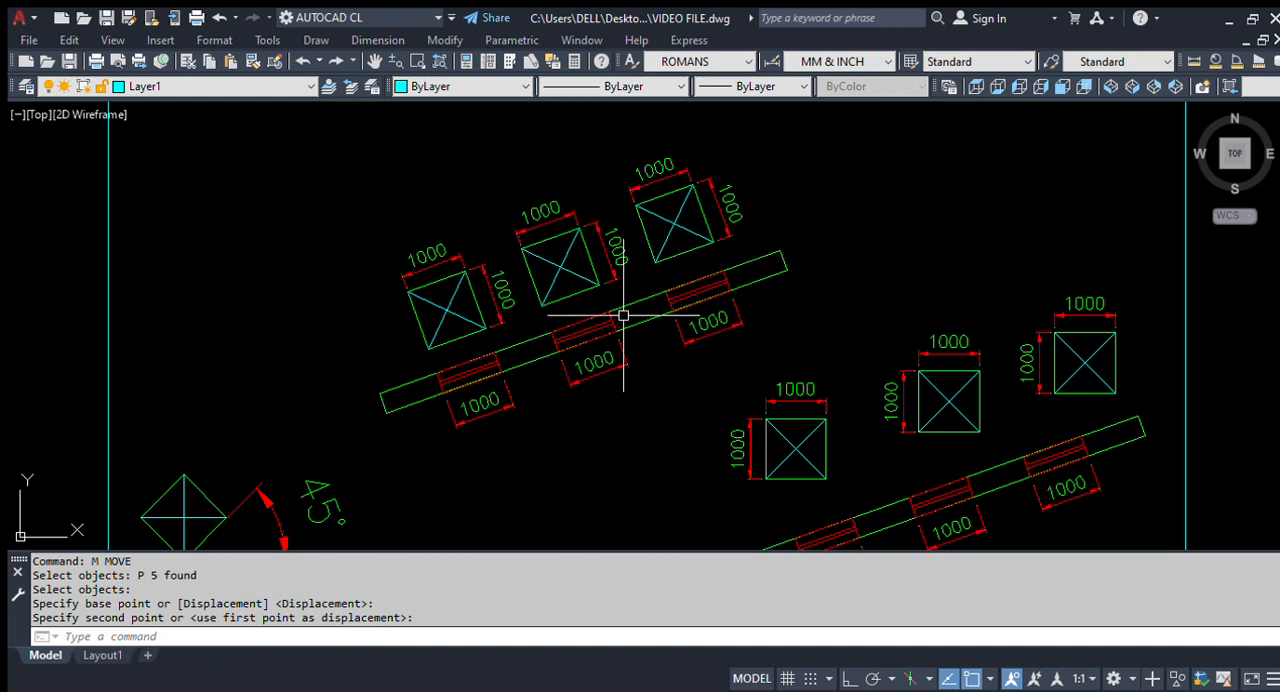
{"action": "scroll", "coordinate": [551, 335], "scroll_direction": "down", "scroll_amount": 3}
{"action": "scroll", "coordinate": [737, 400], "scroll_direction": "up", "scroll_amount": 2}
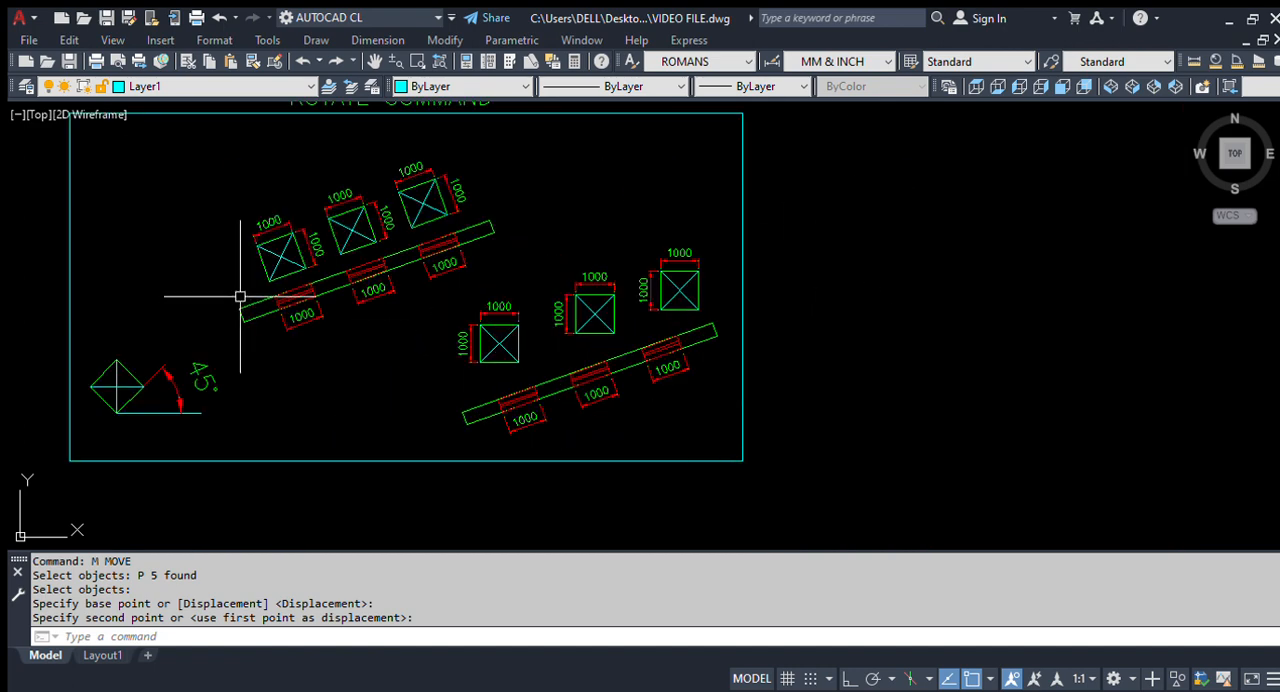
Step: Compare the three unrotated squares with the openings in the lower inclined beam
{"action": "scroll", "coordinate": [621, 347], "scroll_direction": "up", "scroll_amount": 2}
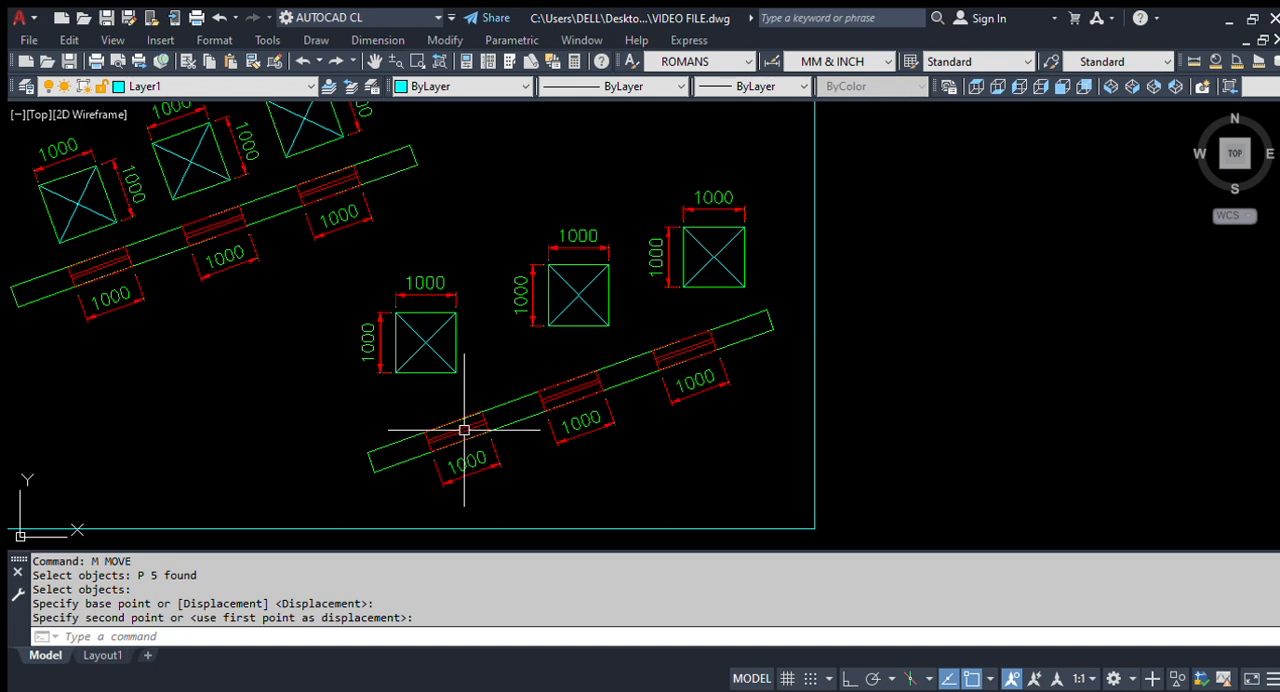
{"action": "scroll", "coordinate": [486, 460], "scroll_direction": "up", "scroll_amount": 2}
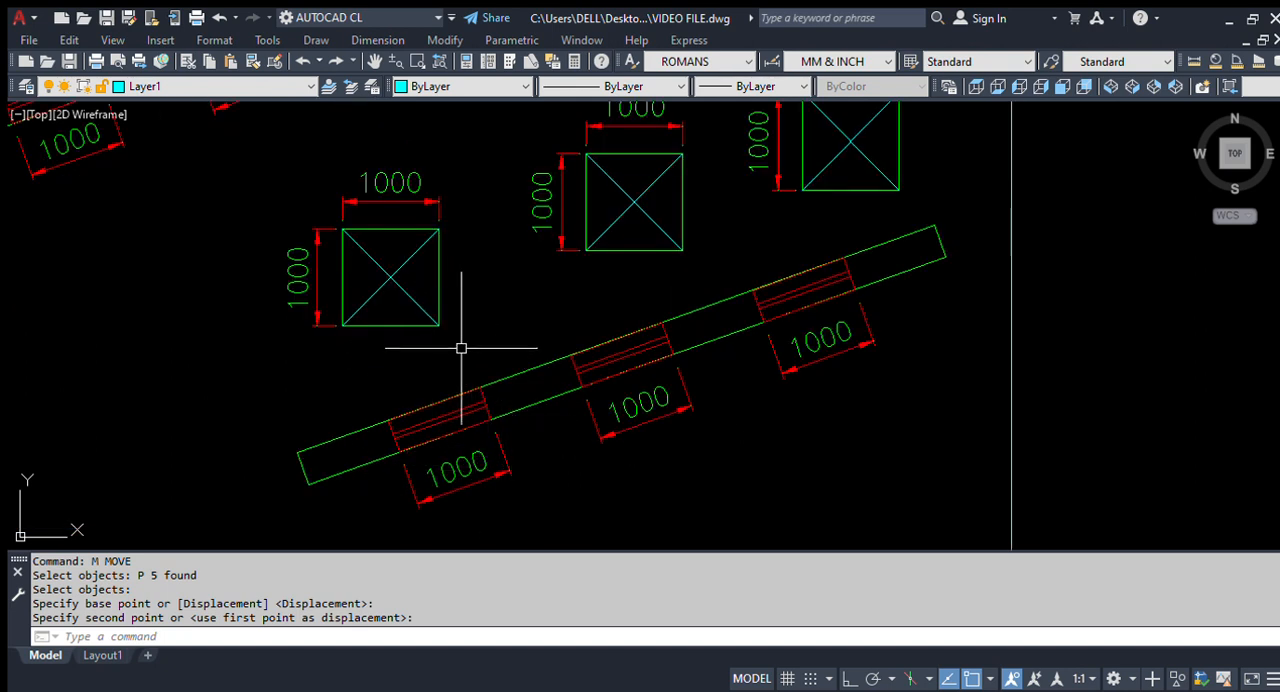
{"action": "scroll", "coordinate": [758, 418], "scroll_direction": "down", "scroll_amount": 2}
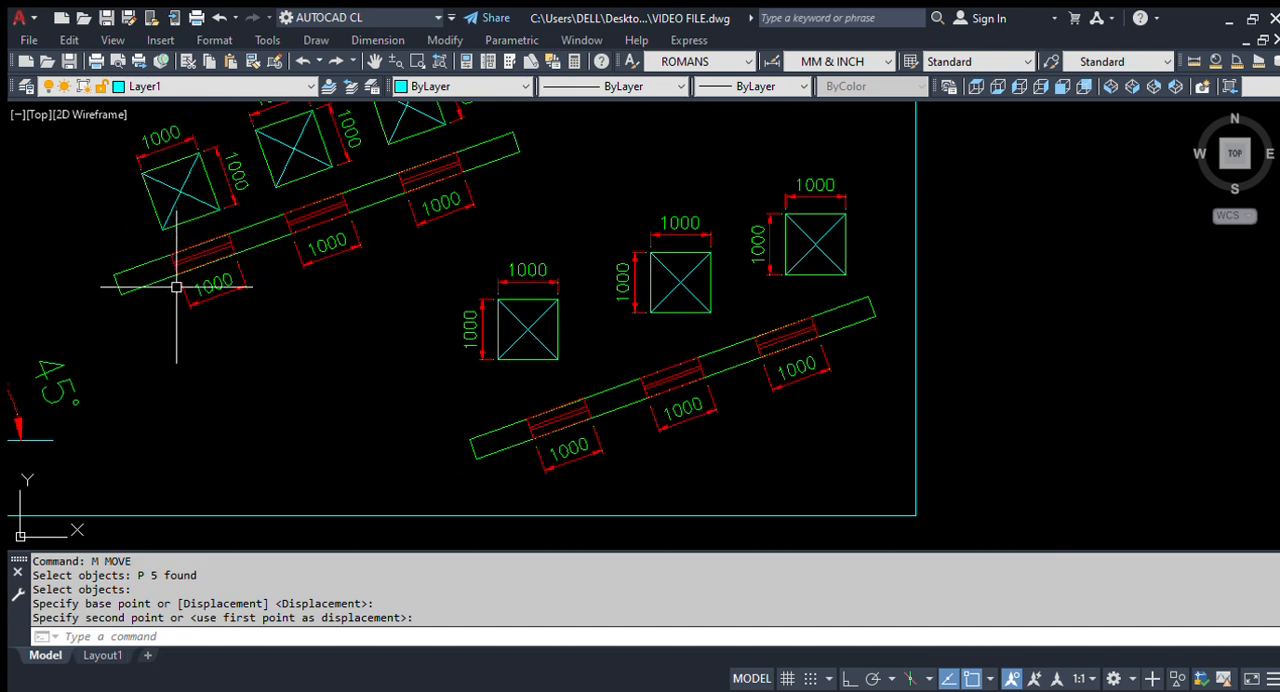
{"action": "scroll", "coordinate": [457, 337], "scroll_direction": "down", "scroll_amount": 2}
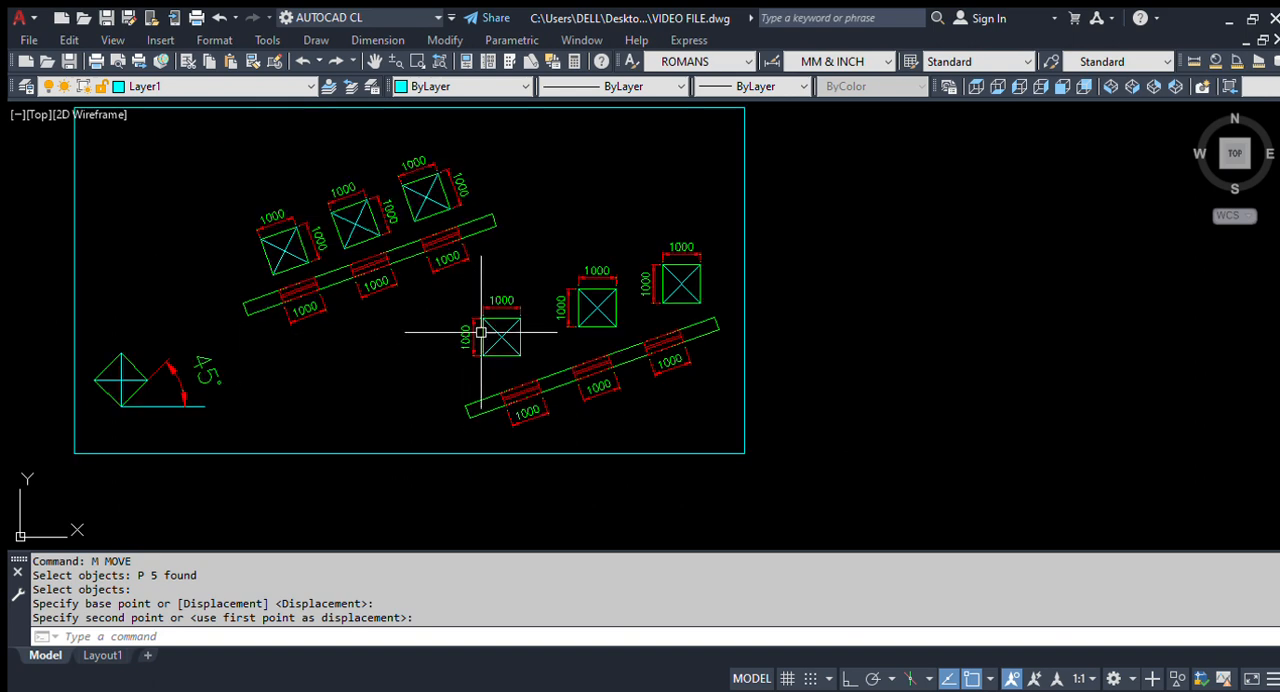
{"action": "scroll", "coordinate": [513, 386], "scroll_direction": "up", "scroll_amount": 2}
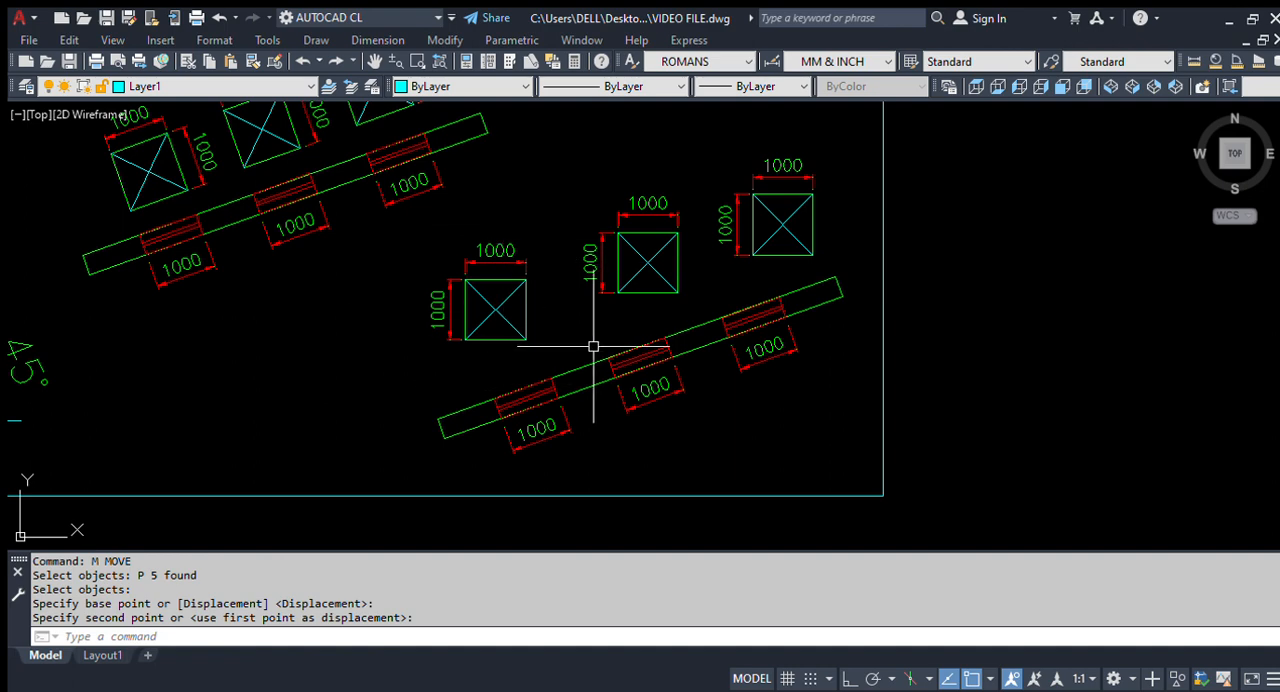
{"action": "scroll", "coordinate": [525, 372], "scroll_direction": "up", "scroll_amount": 2}
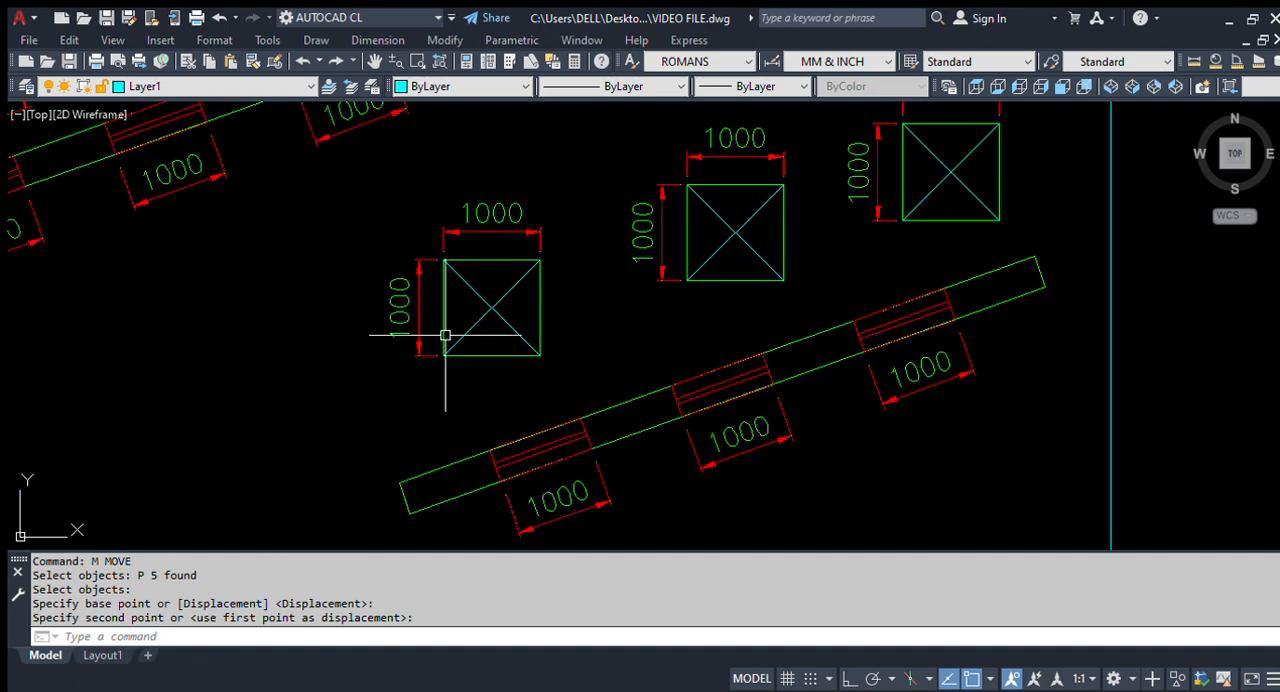
{"action": "scroll", "coordinate": [443, 337], "scroll_direction": "down", "scroll_amount": 2}
{"action": "scroll", "coordinate": [490, 360], "scroll_direction": "up", "scroll_amount": 2}
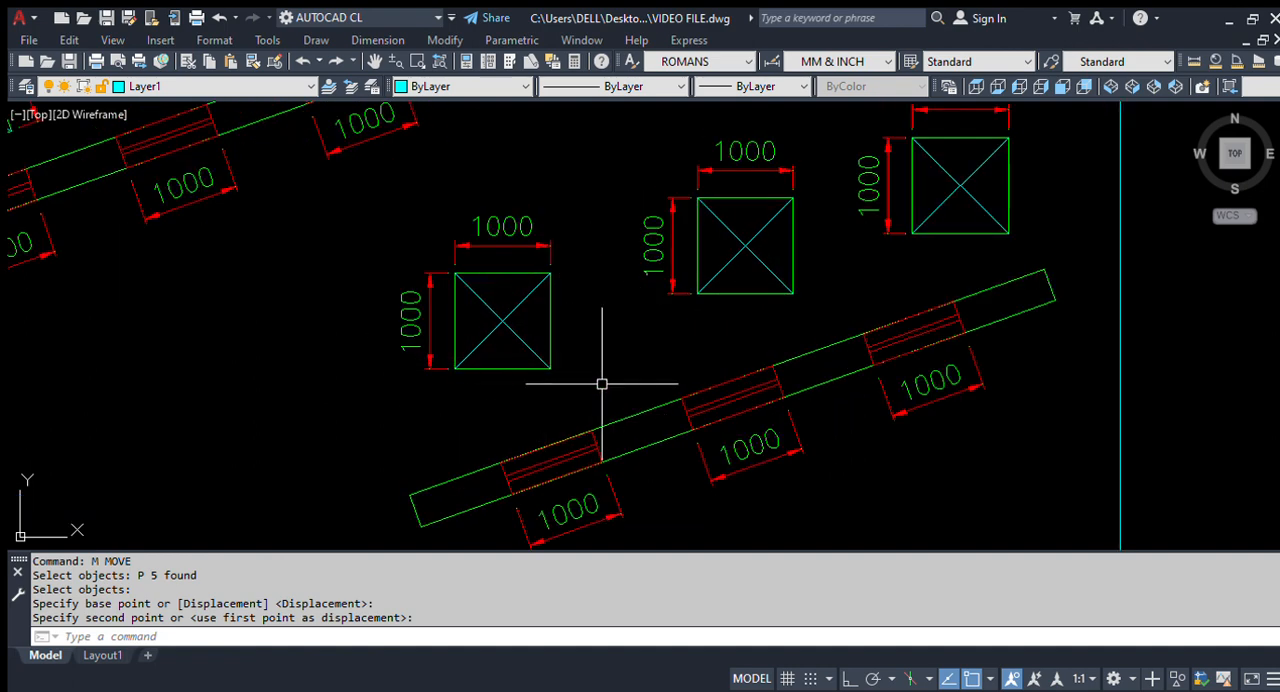
{"action": "scroll", "coordinate": [617, 400], "scroll_direction": "down", "scroll_amount": 2}
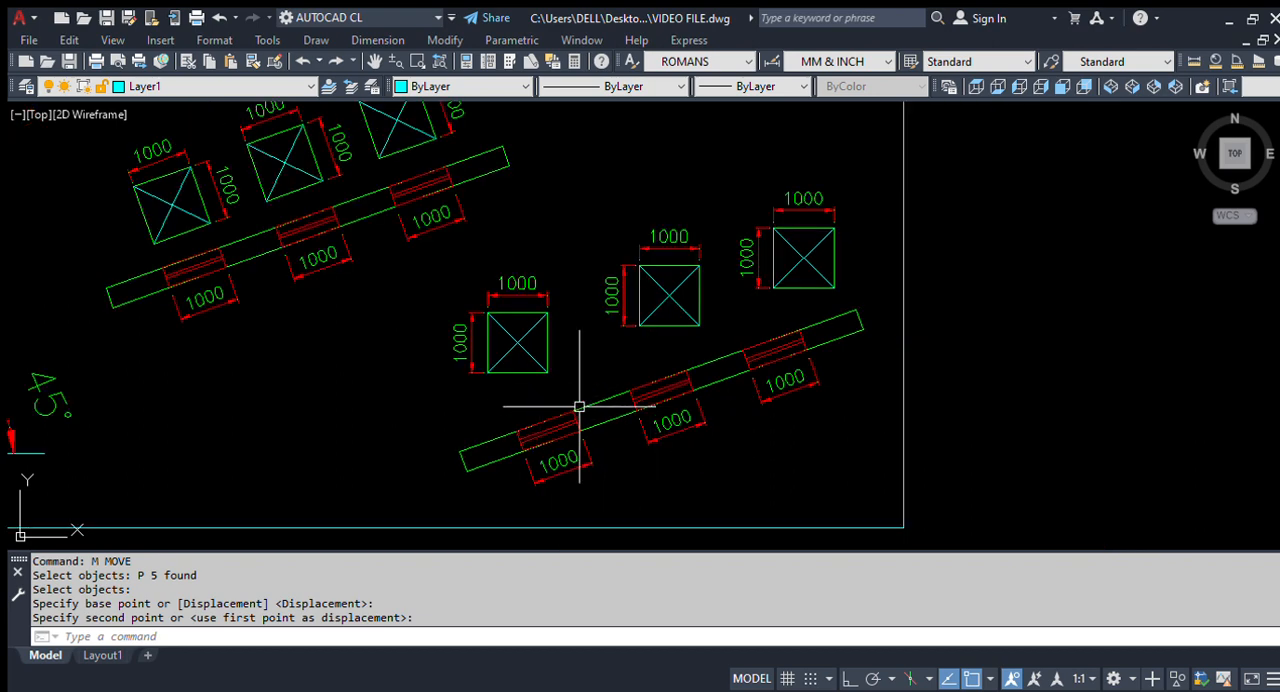
Step: Try an aligned dimension from the lower beam's first opening, upper-right corner, to the first unrotated square's lower-right corner
{"action": "scroll", "coordinate": [577, 403], "scroll_direction": "up", "scroll_amount": 2}
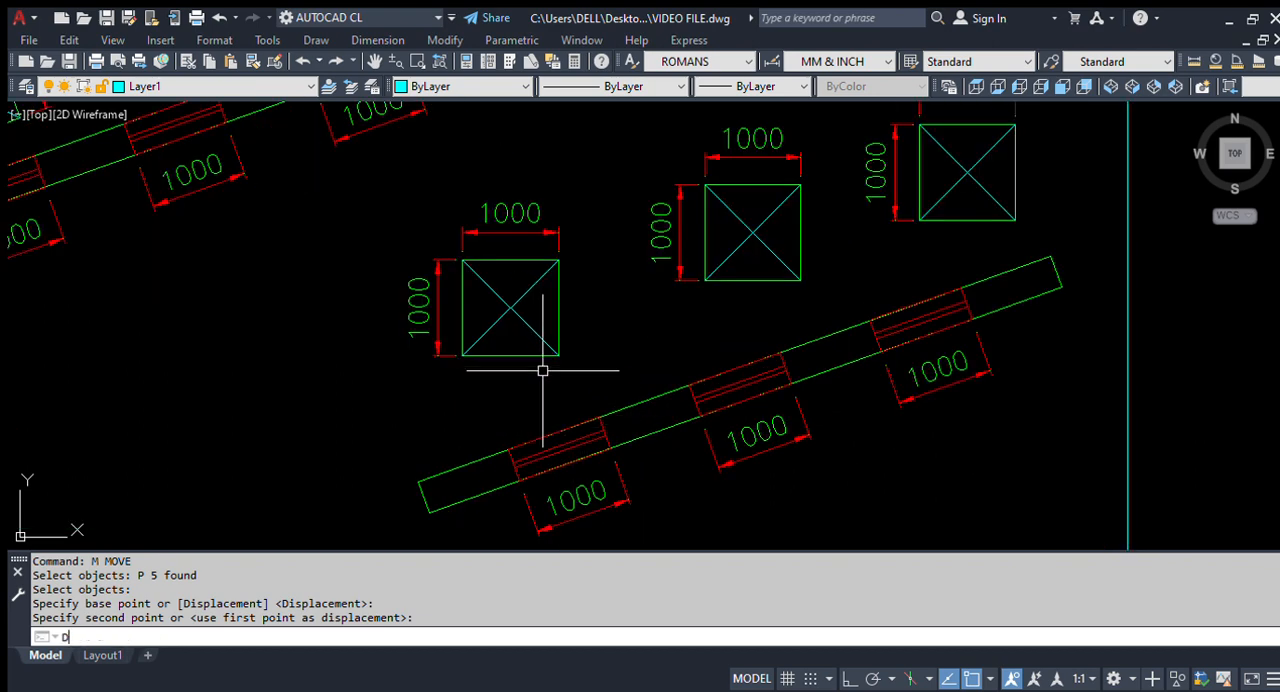
{"action": "type", "text": "AL"}
{"action": "key", "text": "Return"}
{"action": "scroll", "coordinate": [606, 422], "scroll_direction": "up", "scroll_amount": 4}
{"action": "left_click", "coordinate": [575, 481]}
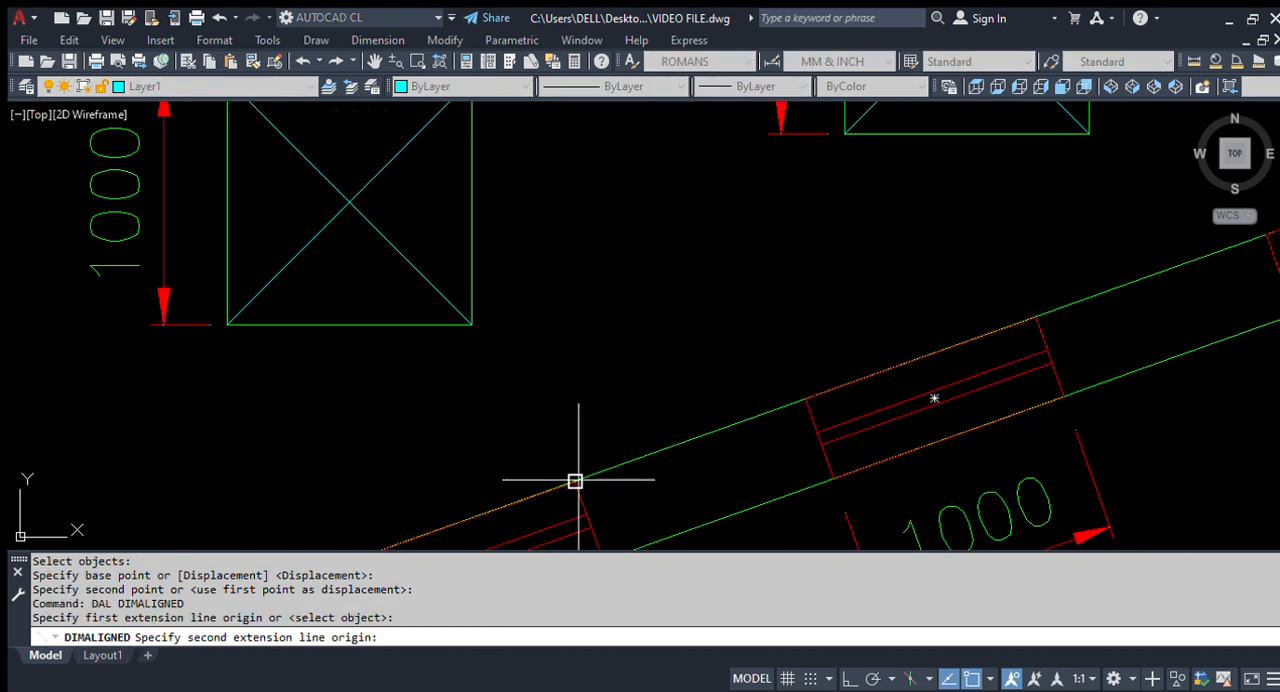
{"action": "left_click", "coordinate": [472, 324]}
{"action": "scroll", "coordinate": [572, 354], "scroll_direction": "down", "scroll_amount": 4}
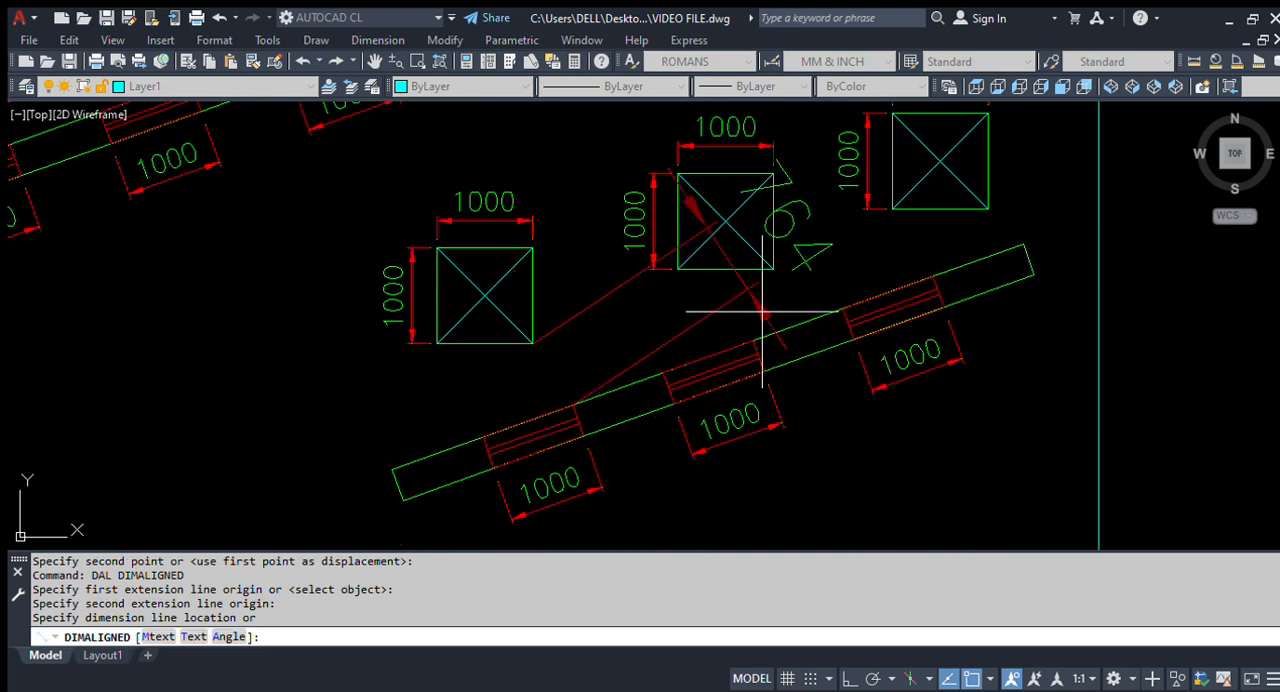
{"action": "key", "text": "space"}
{"action": "key", "text": "space"}
Step: Try an aligned dimension from the middle unrotated square's lower-right corner to the lower beam
{"action": "left_click", "coordinate": [773, 270]}
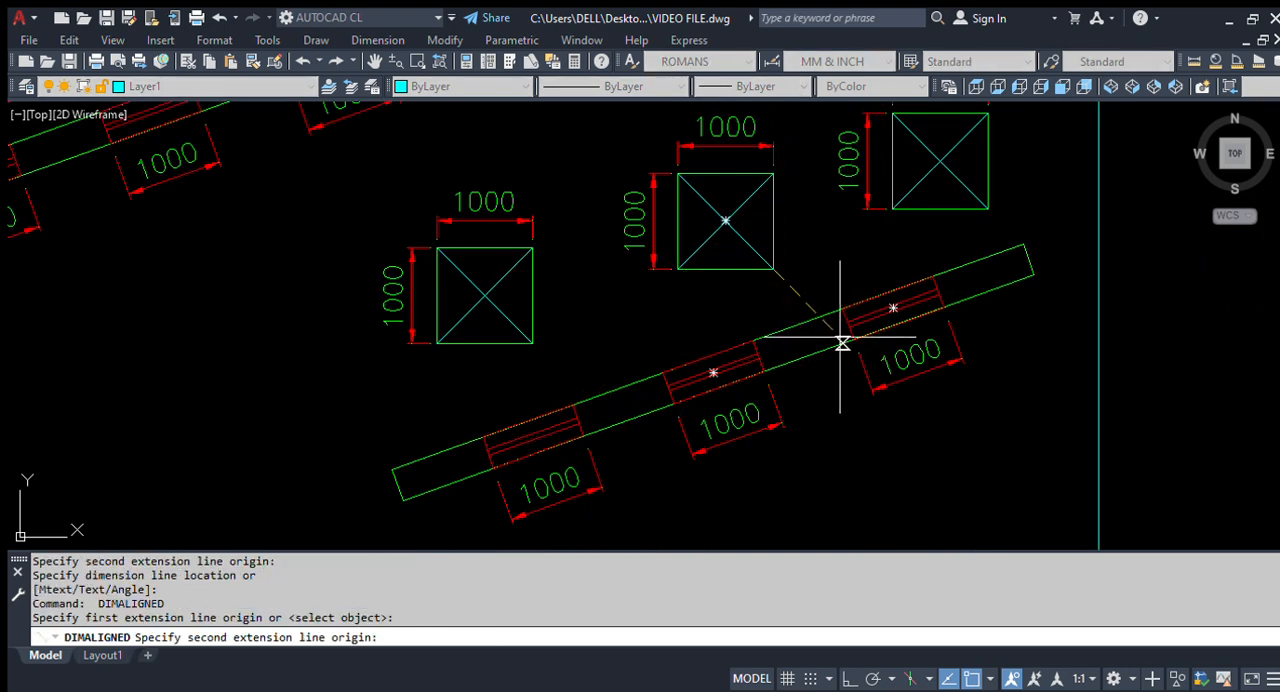
{"action": "left_click", "coordinate": [793, 326]}
{"action": "key", "text": "space"}
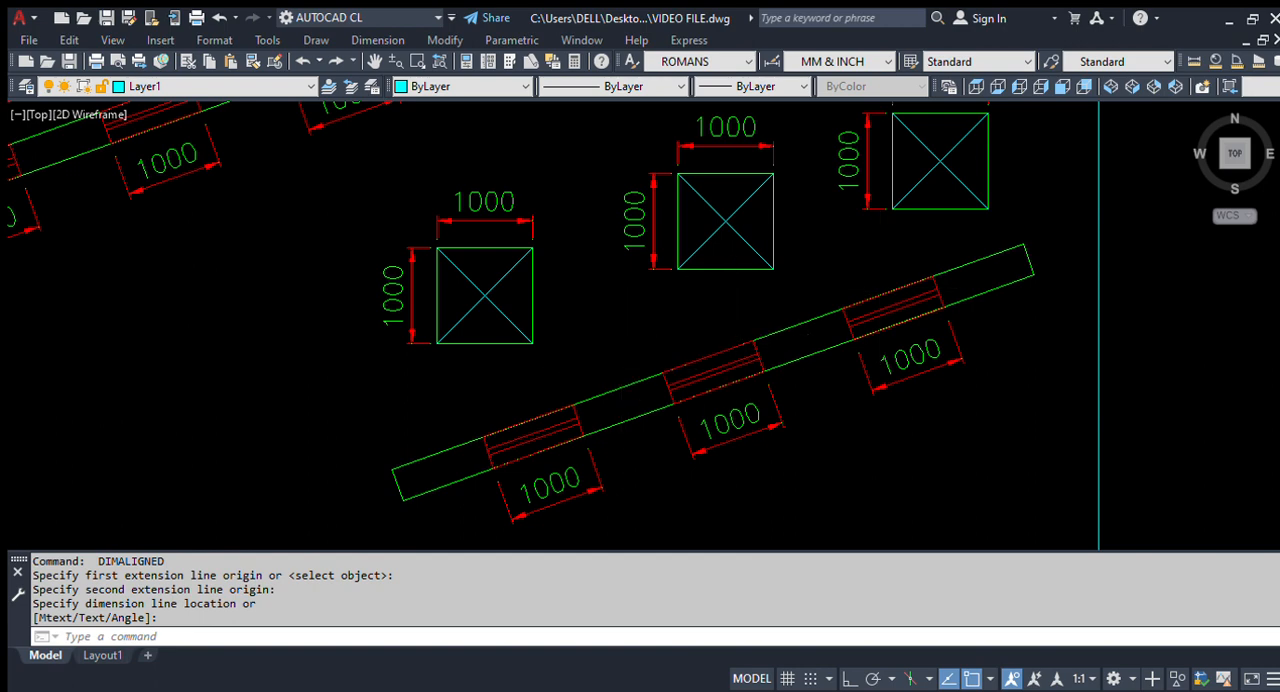
{"action": "scroll", "coordinate": [706, 366], "scroll_direction": "down", "scroll_amount": 4}
{"action": "scroll", "coordinate": [482, 394], "scroll_direction": "up", "scroll_amount": 2}
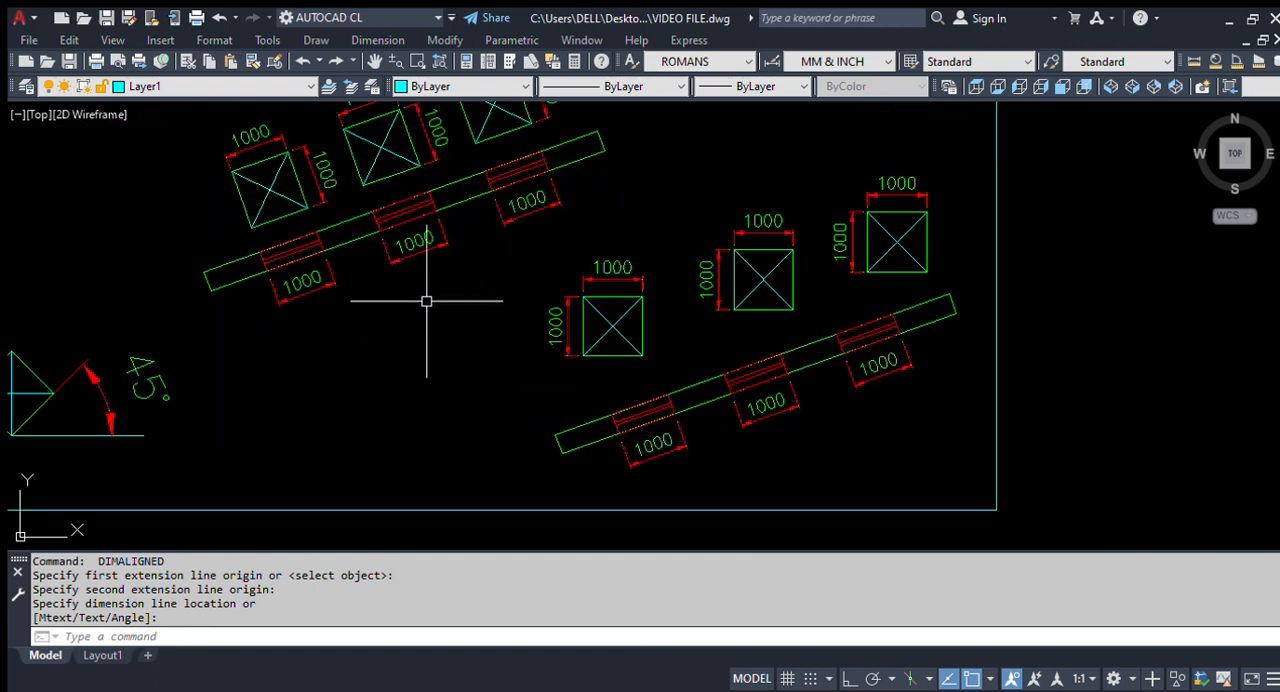
Step: Start rotating the first unrotated square above the lower beam, with its two dimensions, using its lower-left corner as the base point
{"action": "scroll", "coordinate": [431, 261], "scroll_direction": "down", "scroll_amount": 4}
{"action": "scroll", "coordinate": [431, 261], "scroll_direction": "up", "scroll_amount": 4}
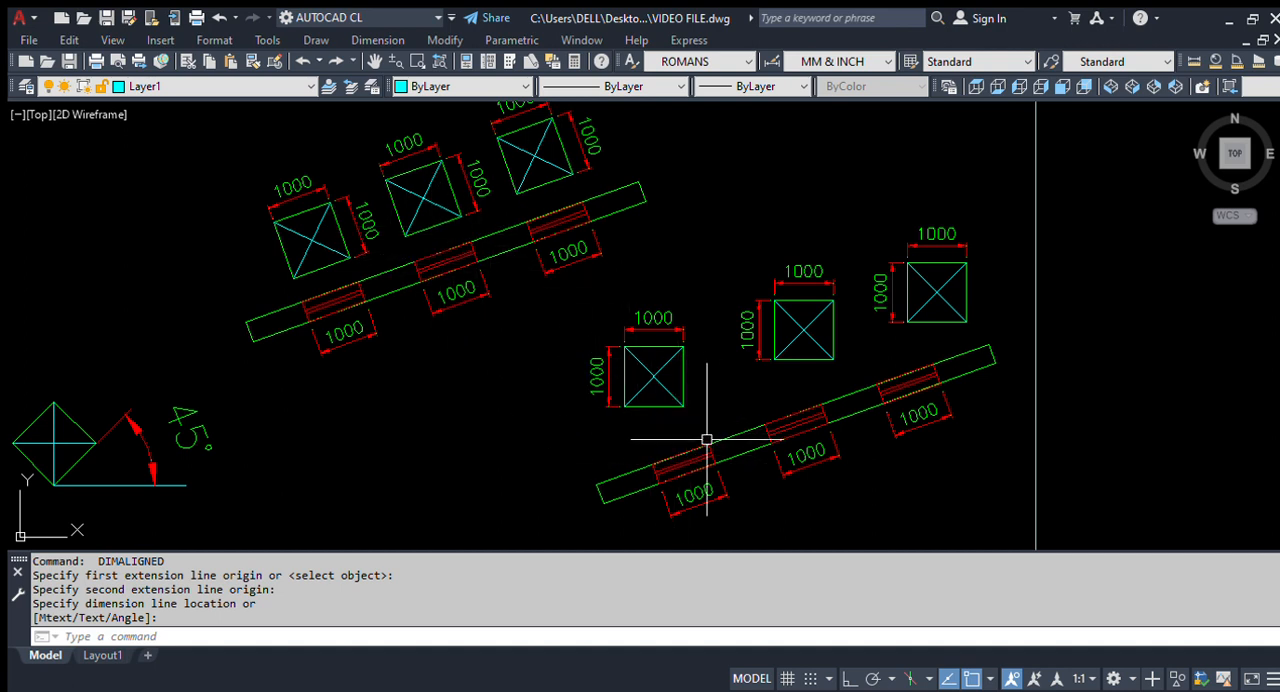
{"action": "left_click", "coordinate": [611, 352]}
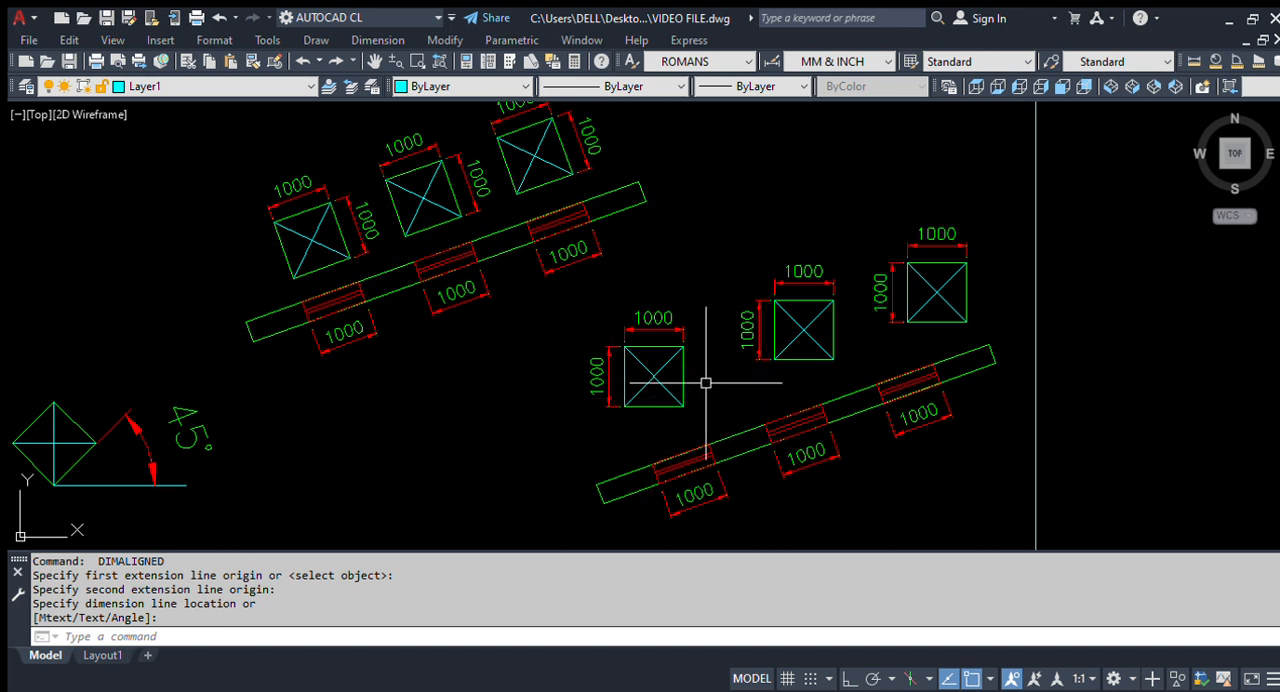
{"action": "type", "text": "R"}
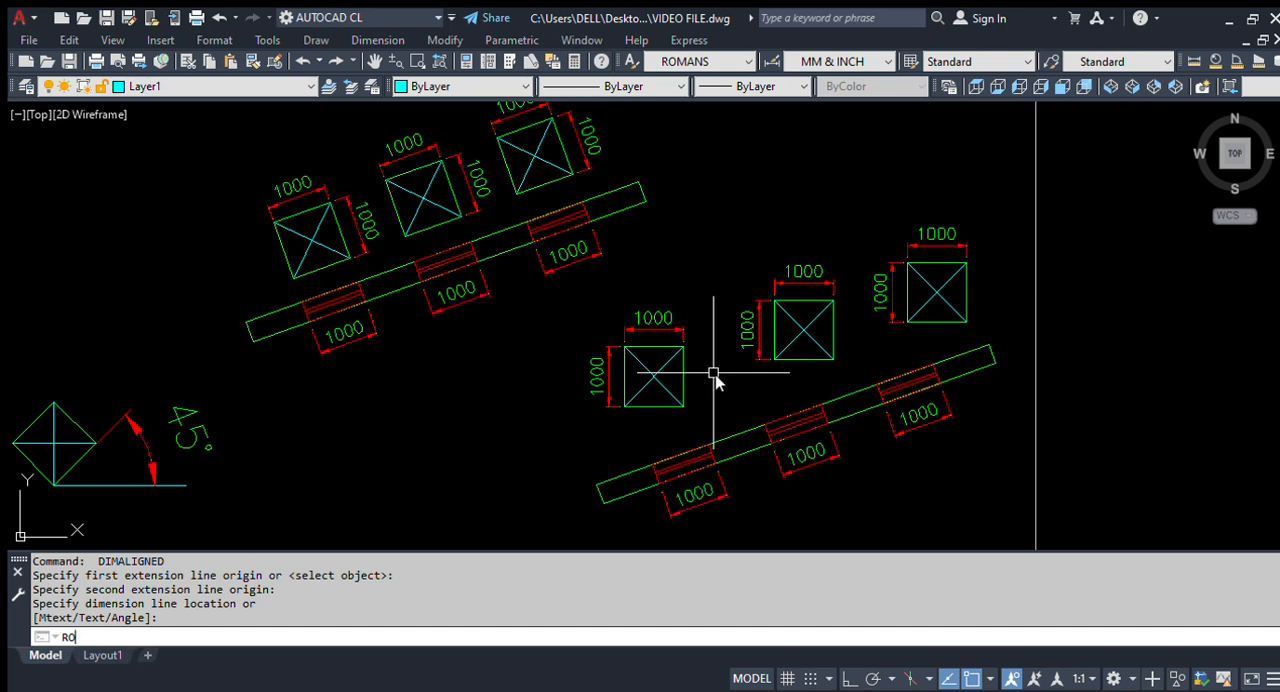
{"action": "type", "text": "O"}
{"action": "key", "text": "Return"}
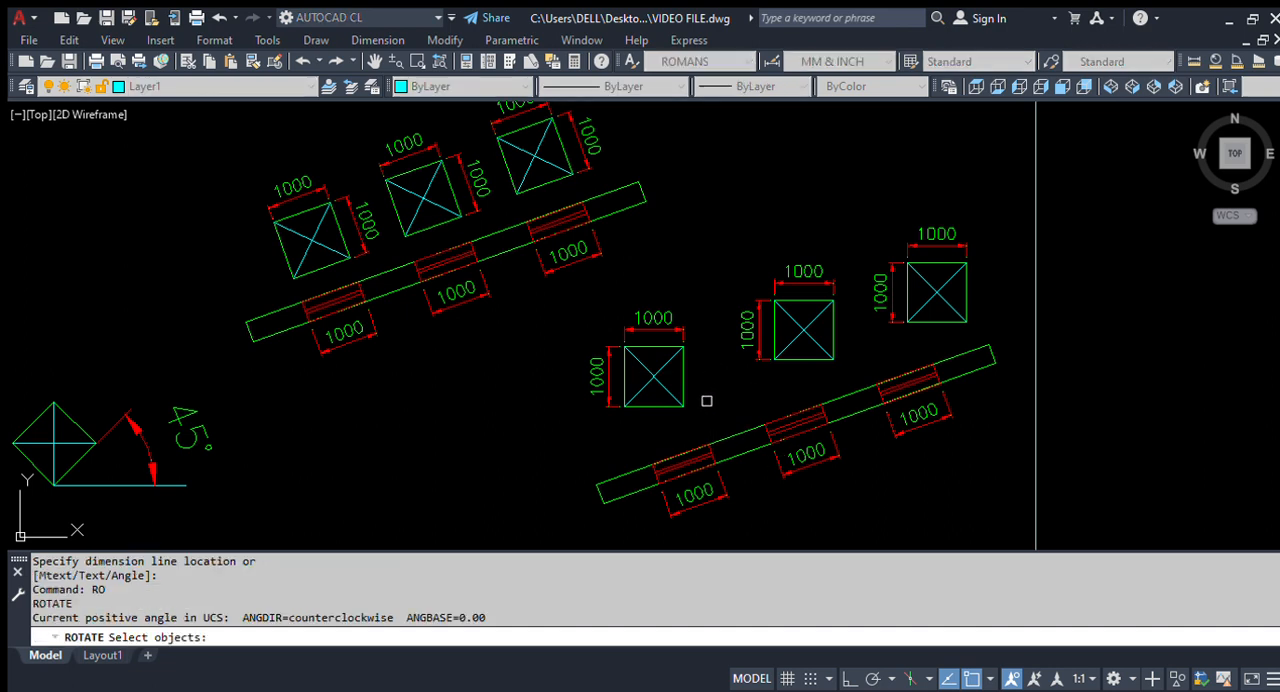
{"action": "scroll", "coordinate": [710, 396], "scroll_direction": "up", "scroll_amount": 2}
{"action": "left_click", "coordinate": [697, 445]}
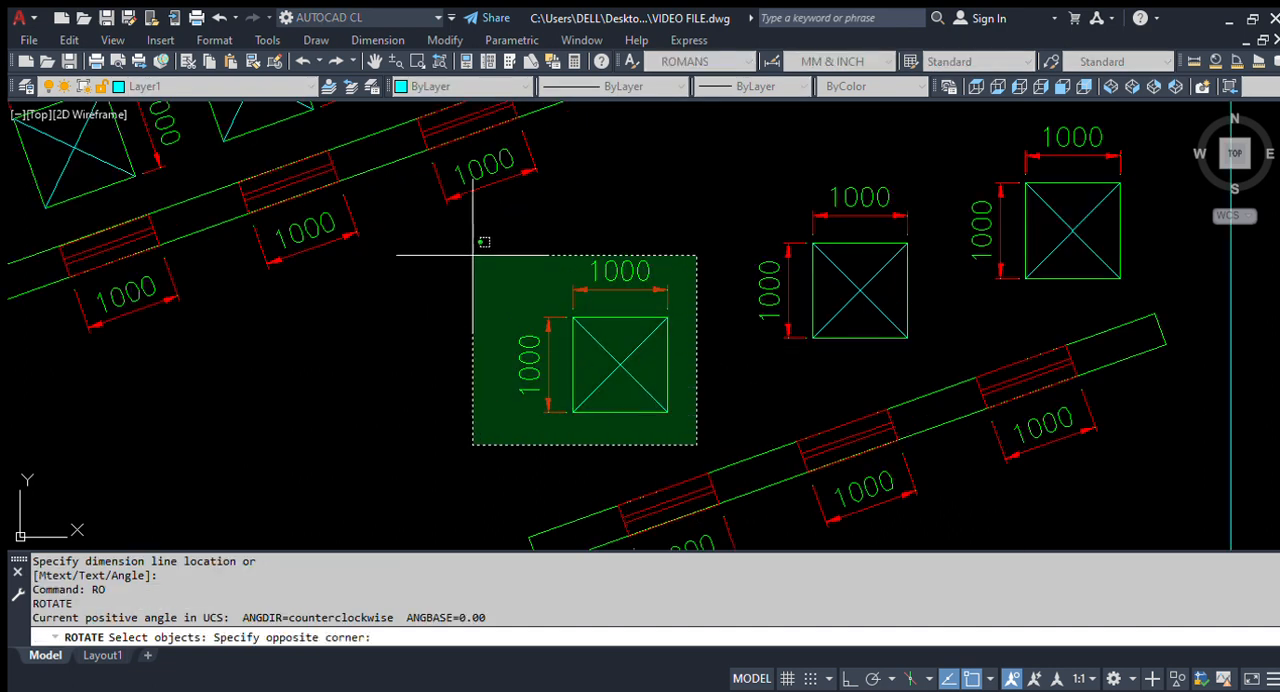
{"action": "left_click", "coordinate": [485, 265]}
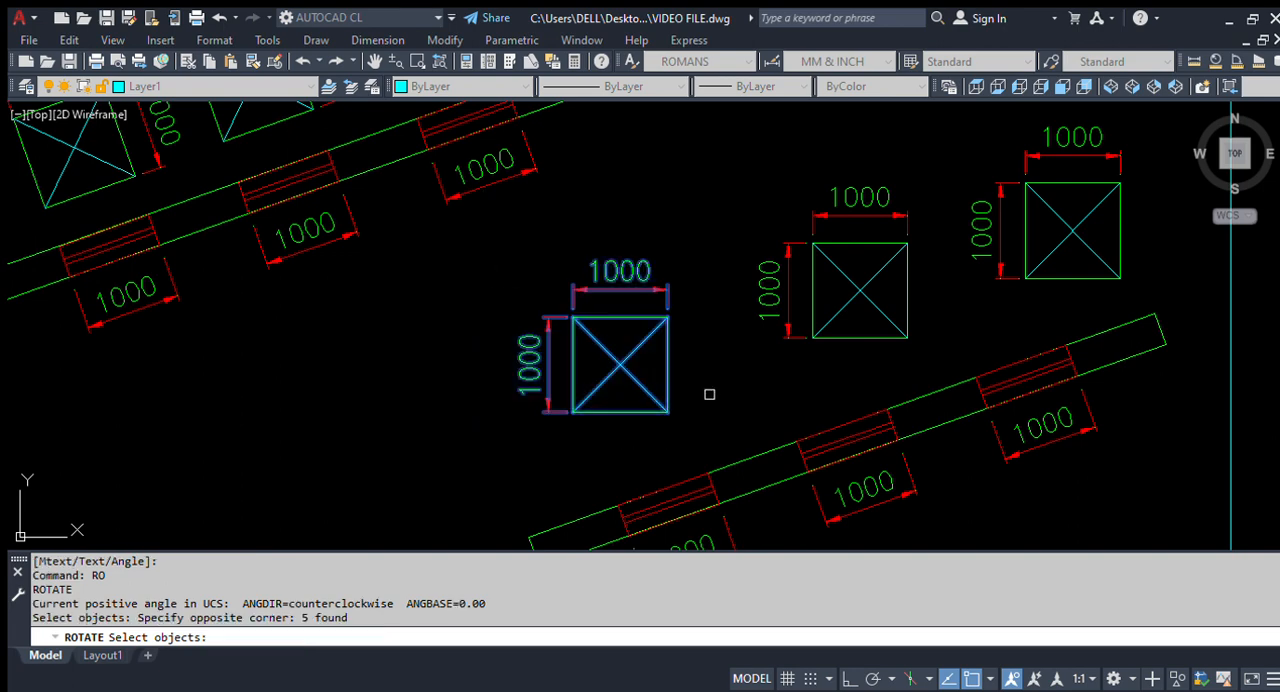
{"action": "key", "text": "Return"}
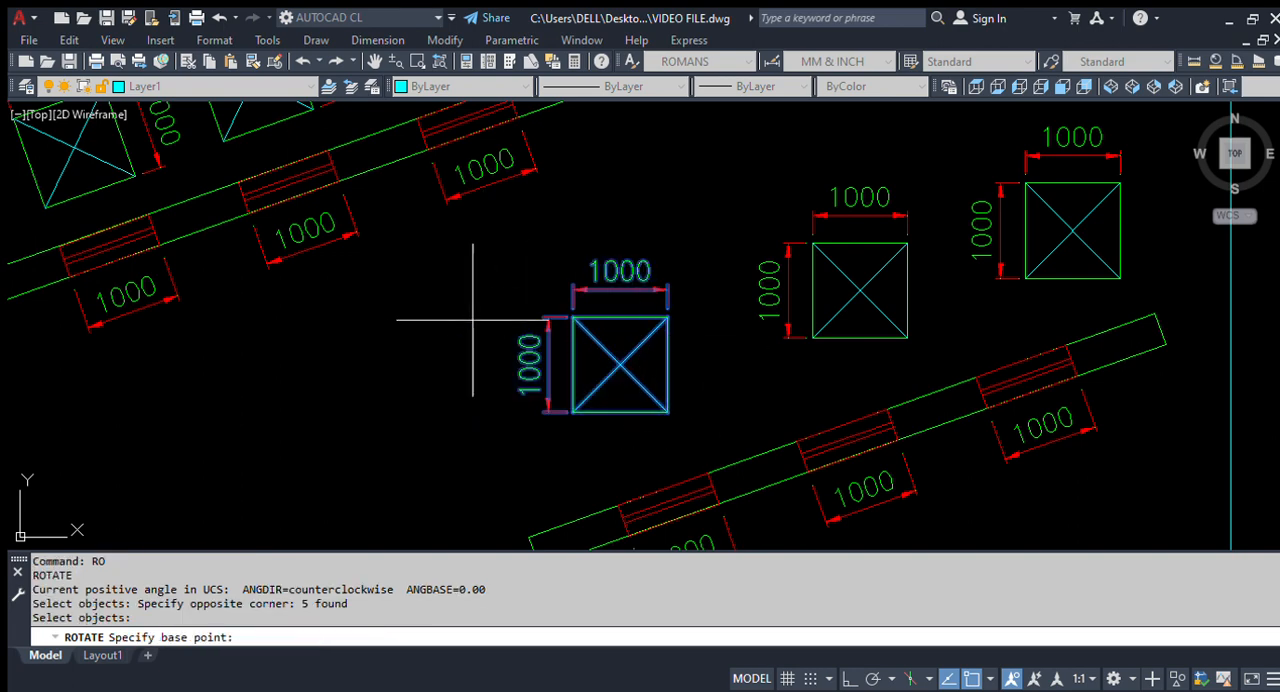
{"action": "scroll", "coordinate": [470, 310], "scroll_direction": "down", "scroll_amount": 1}
{"action": "scroll", "coordinate": [571, 457], "scroll_direction": "up", "scroll_amount": 1}
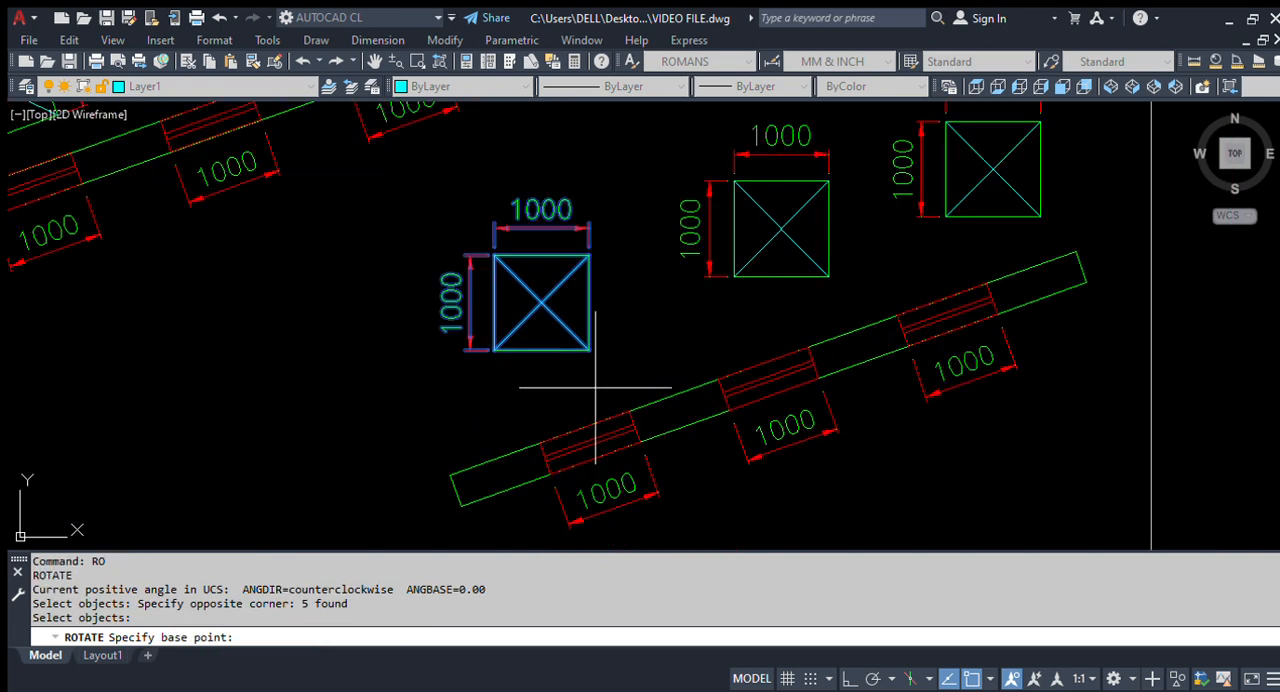
{"action": "scroll", "coordinate": [500, 386], "scroll_direction": "up", "scroll_amount": 2}
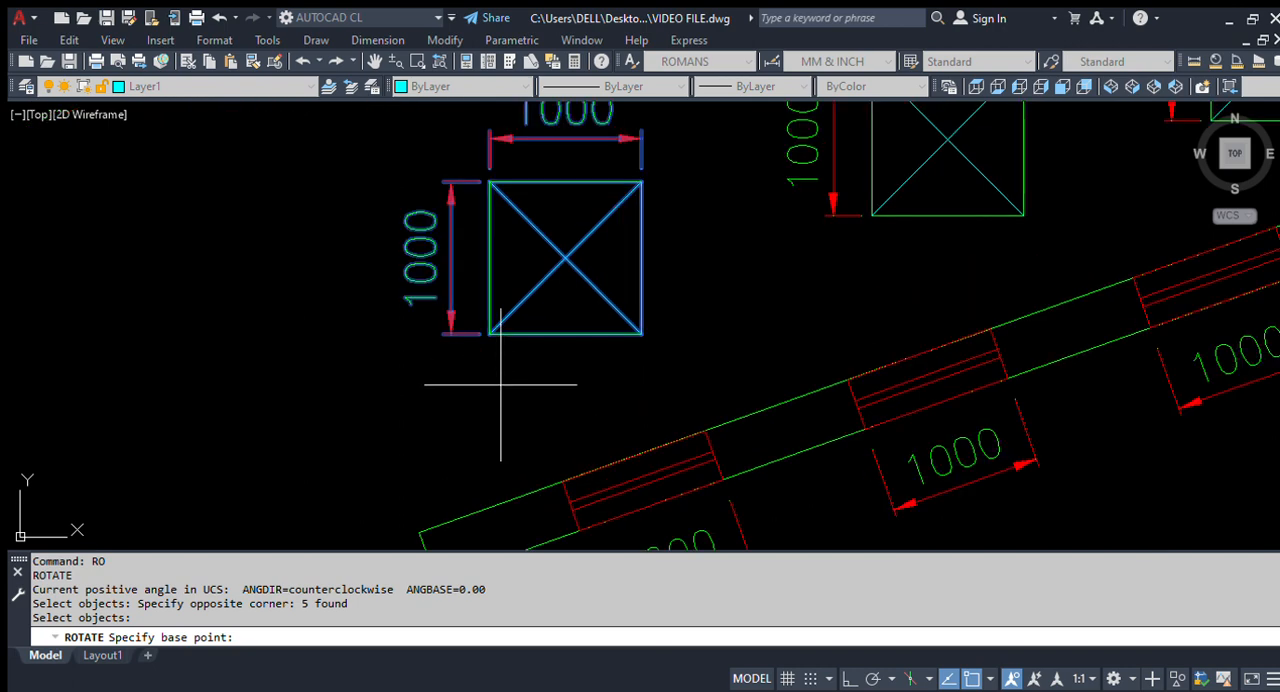
{"action": "left_click", "coordinate": [489, 333]}
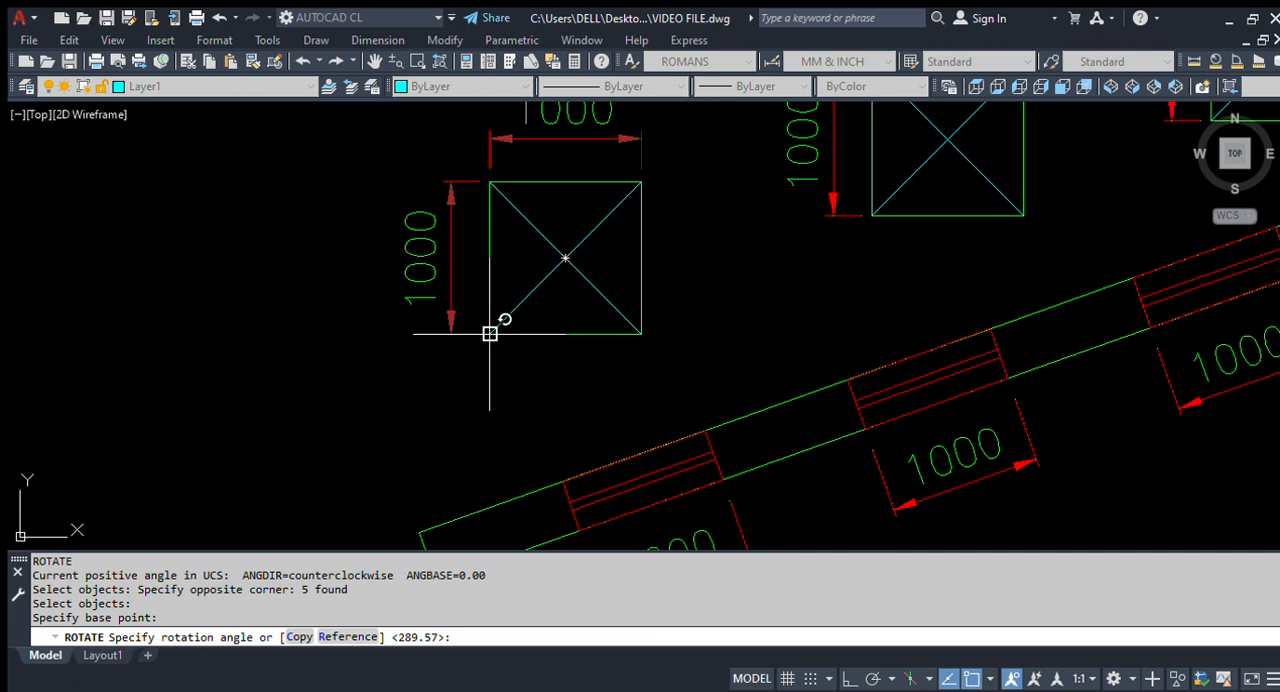
Step: Rotate the first square by Reference from its bottom edge, using Points along the lower beam's upper edge for the new angle
{"action": "type", "text": "R"}
{"action": "key", "text": "Return"}
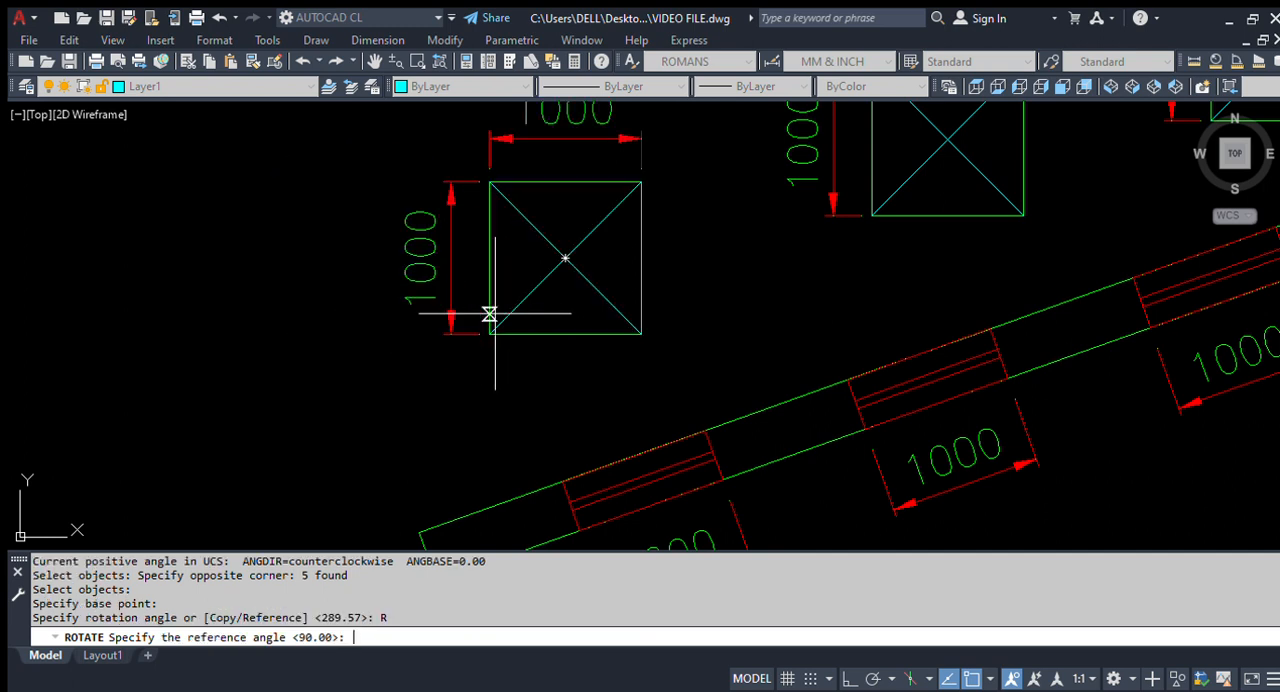
{"action": "scroll", "coordinate": [443, 317], "scroll_direction": "down", "scroll_amount": 2}
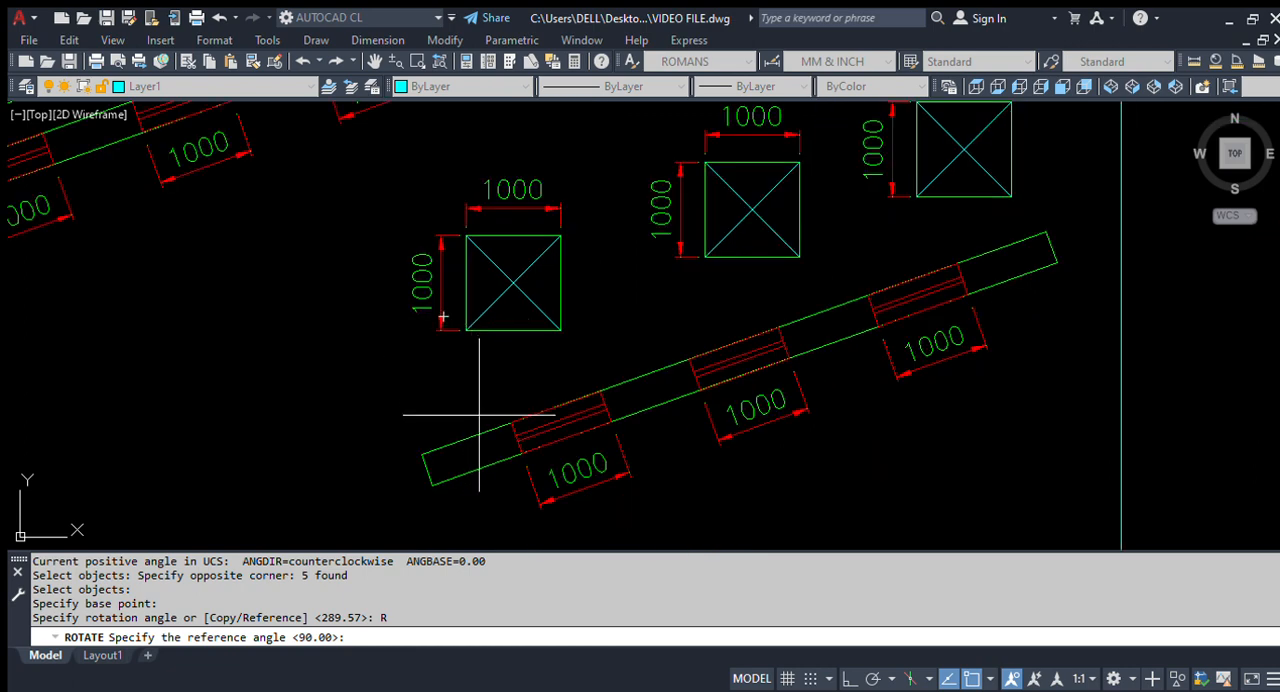
{"action": "scroll", "coordinate": [509, 356], "scroll_direction": "up", "scroll_amount": 2}
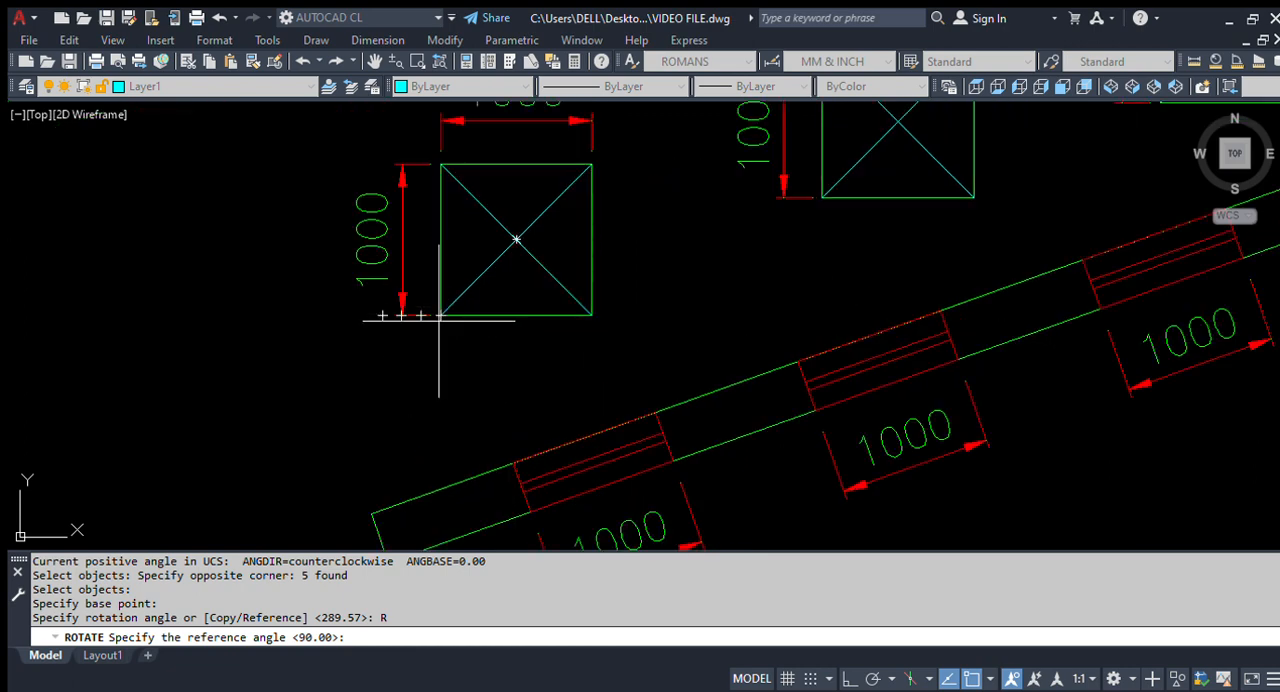
{"action": "left_click", "coordinate": [592, 316]}
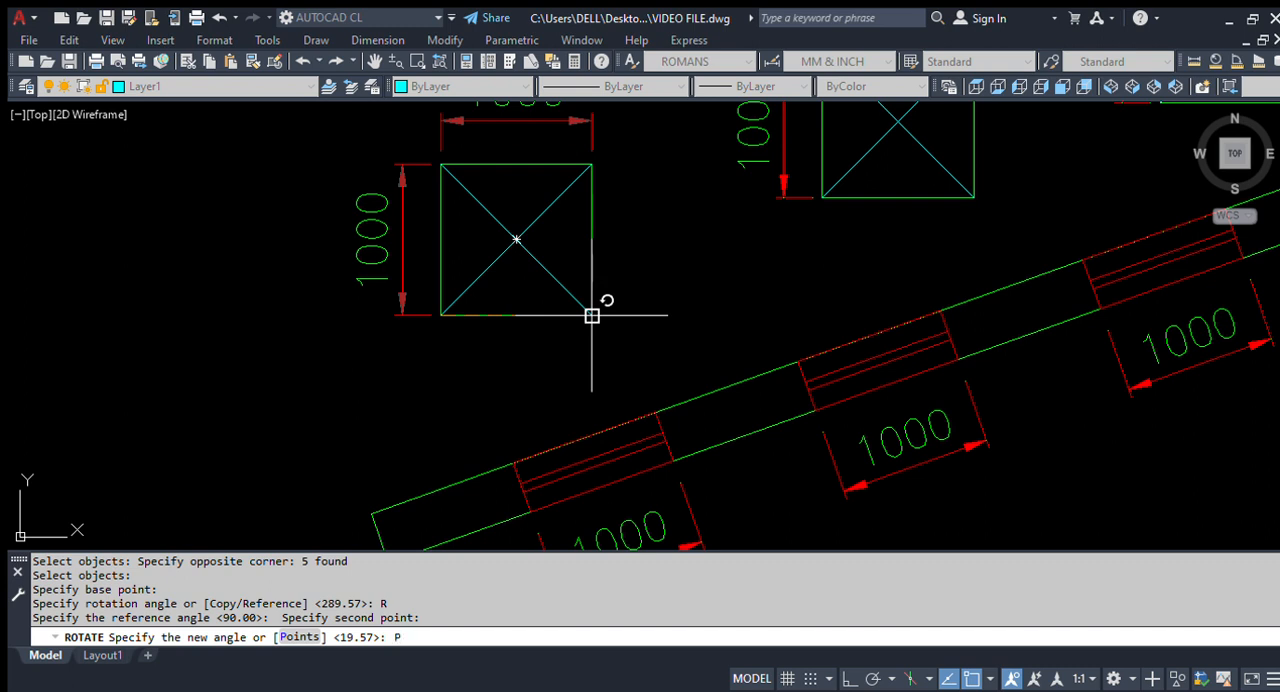
{"action": "key", "text": "Return"}
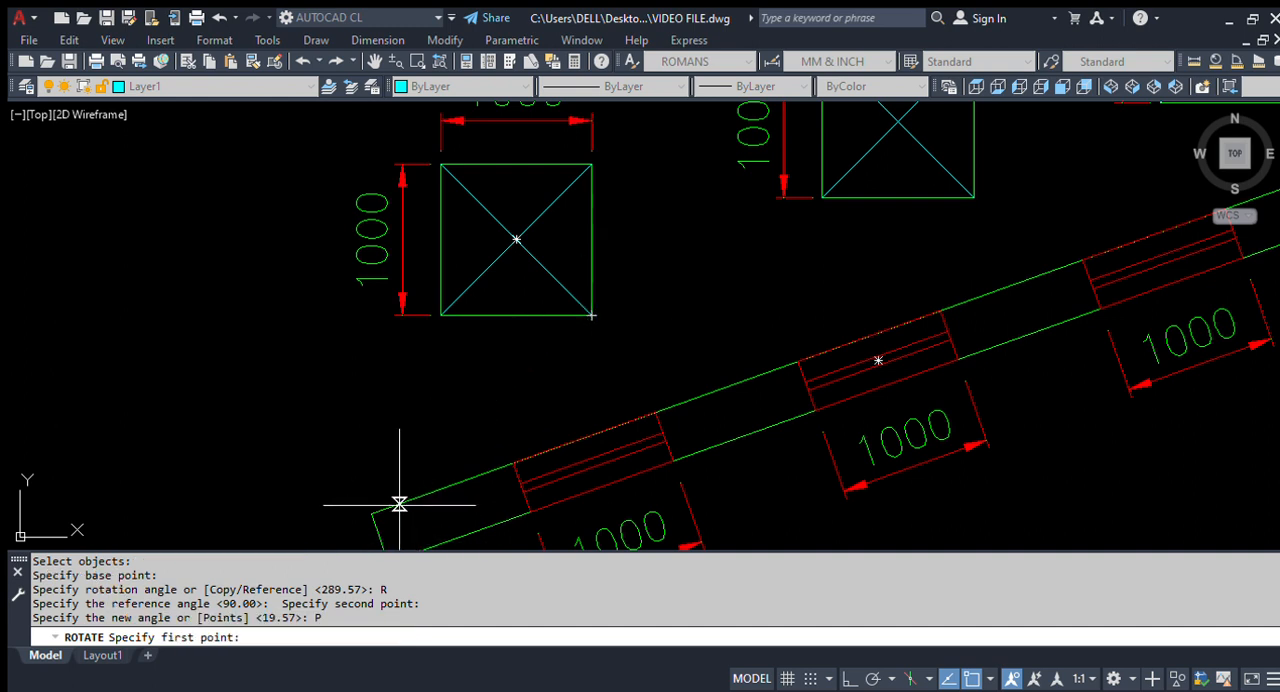
{"action": "scroll", "coordinate": [399, 505], "scroll_direction": "down", "scroll_amount": 1}
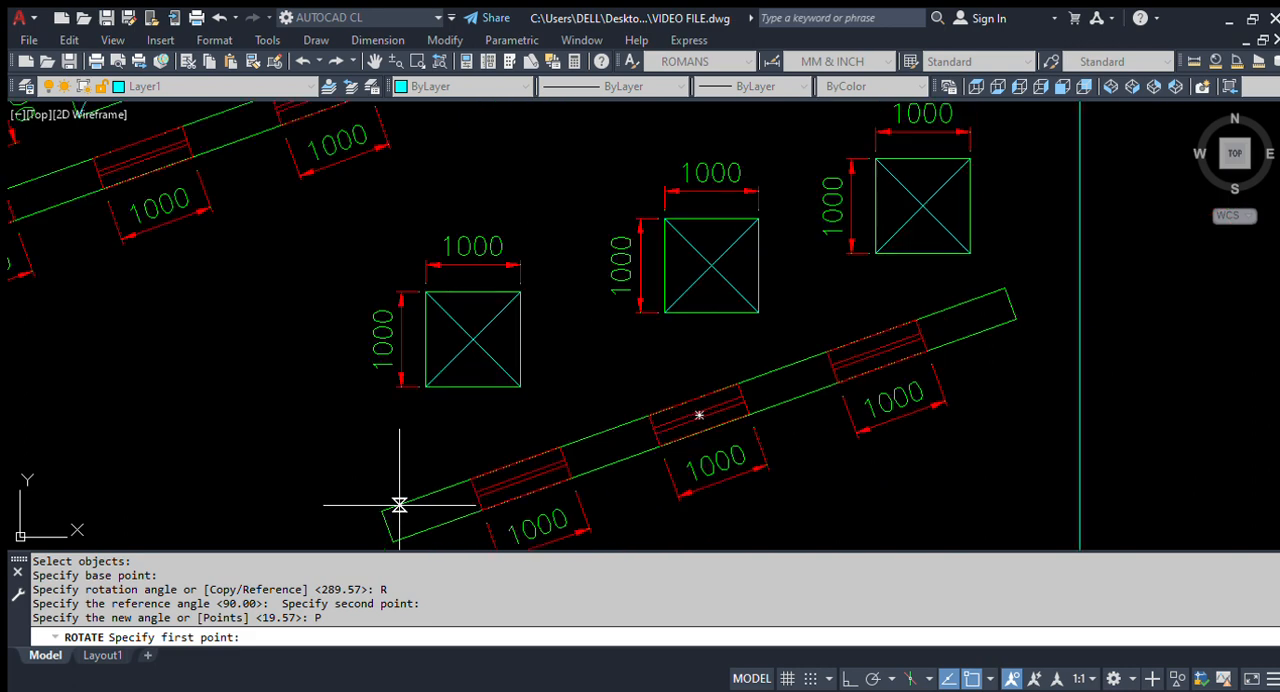
{"action": "scroll", "coordinate": [415, 497], "scroll_direction": "up", "scroll_amount": 1}
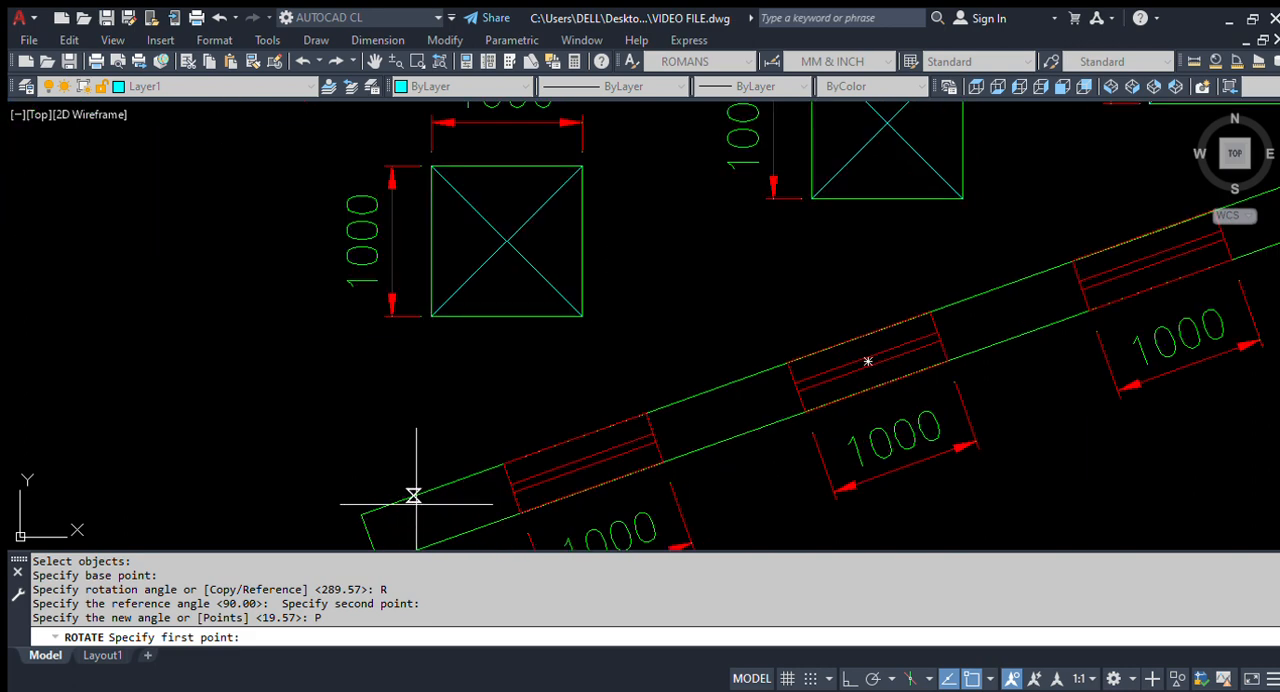
{"action": "left_click", "coordinate": [690, 394]}
{"action": "scroll", "coordinate": [505, 388], "scroll_direction": "down", "scroll_amount": 1}
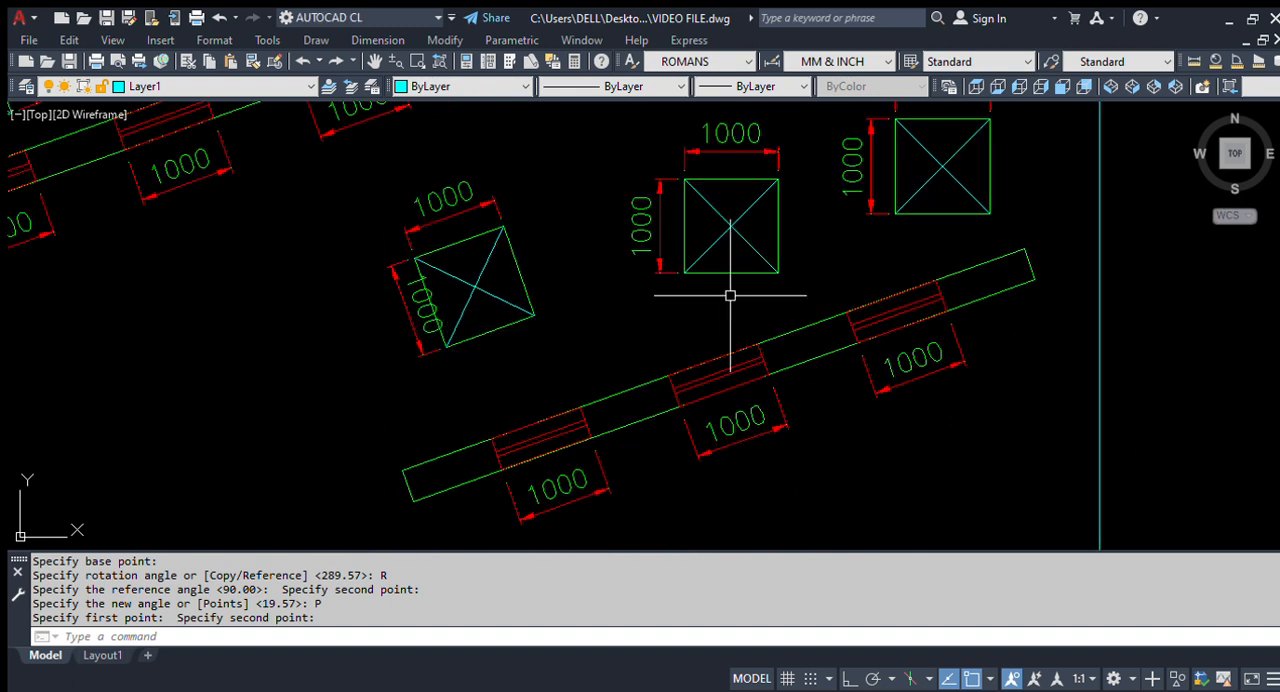
Step: Start rotating the middle square above the lower beam, with its two dimensions, using its lower-left corner as the base point
{"action": "scroll", "coordinate": [609, 343], "scroll_direction": "down", "scroll_amount": 4}
{"action": "scroll", "coordinate": [666, 315], "scroll_direction": "up", "scroll_amount": 4}
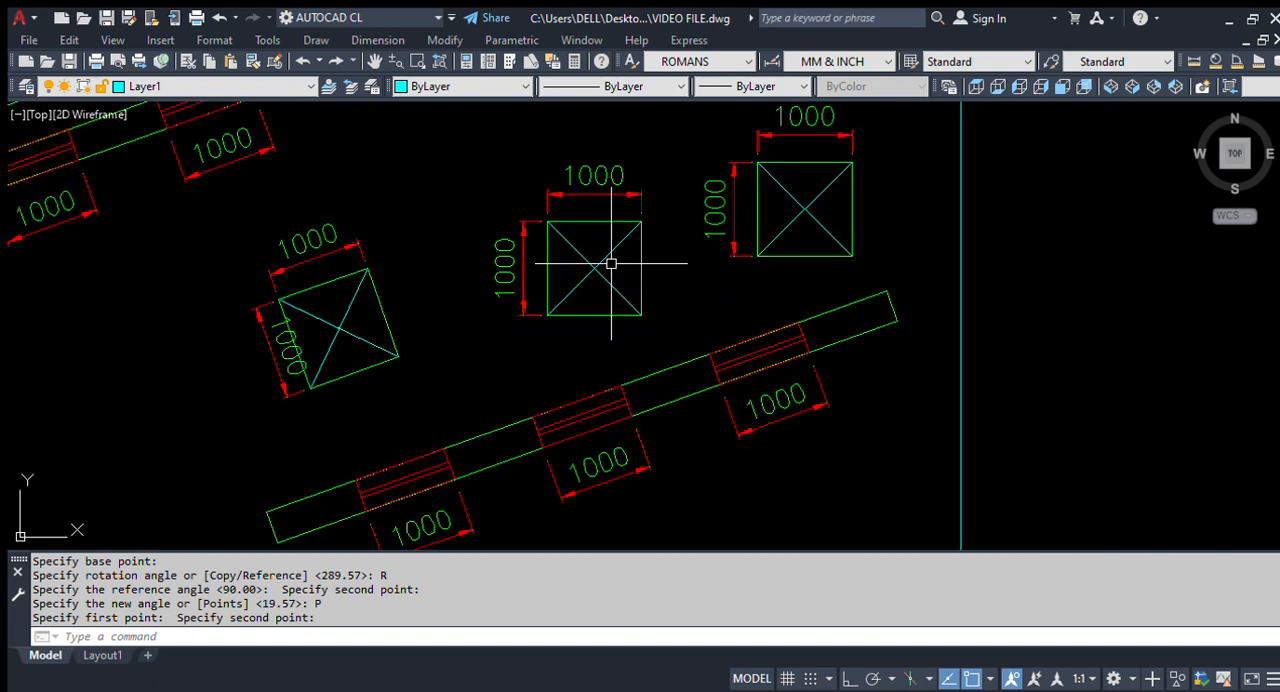
{"action": "type", "text": "RO"}
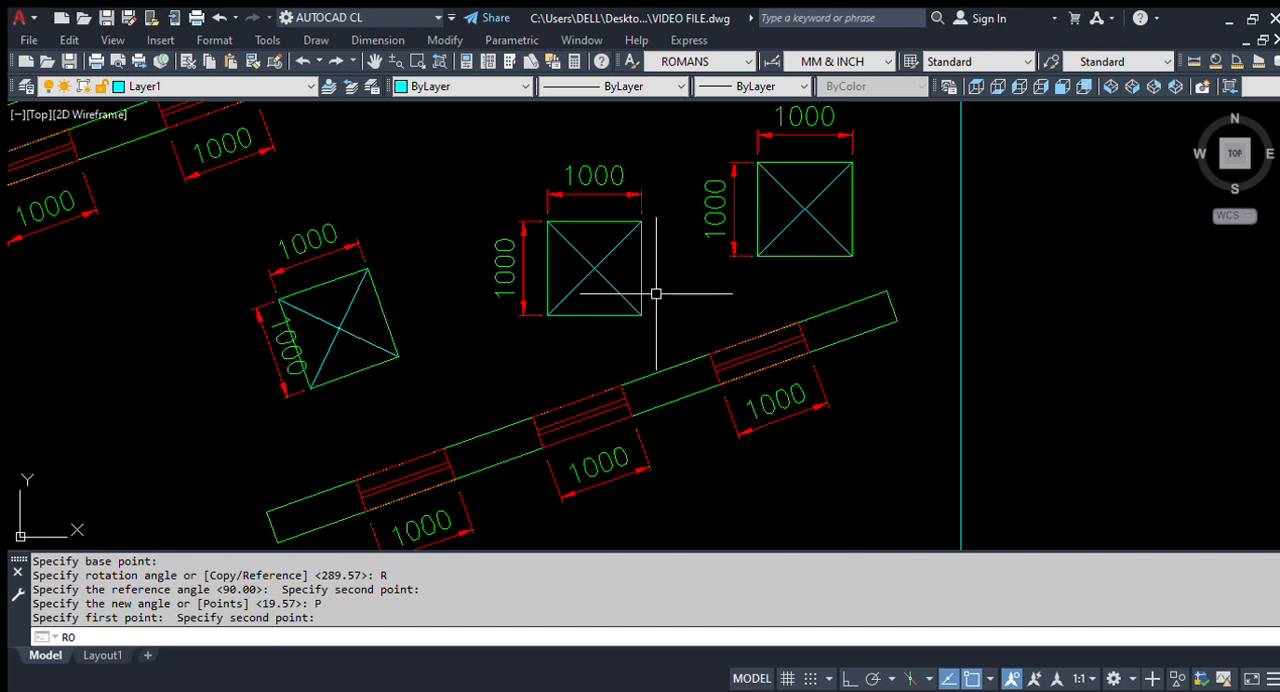
{"action": "key", "text": "Return"}
{"action": "left_click", "coordinate": [680, 340]}
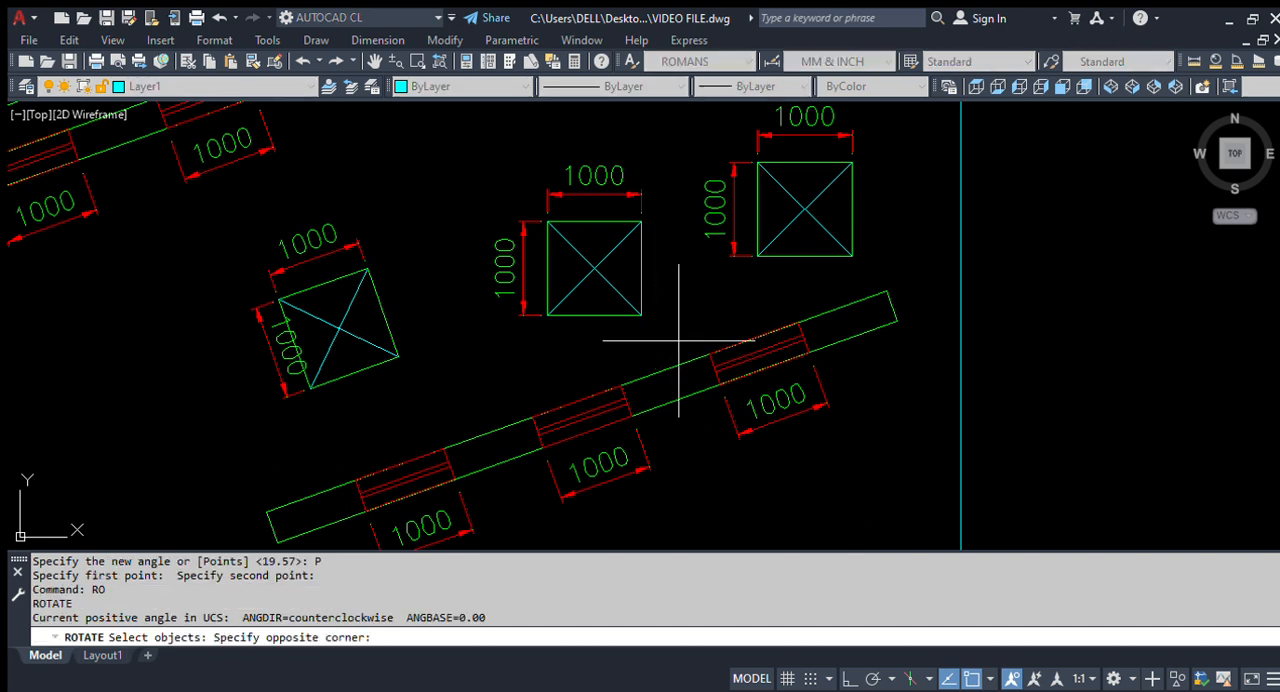
{"action": "left_click", "coordinate": [456, 161]}
{"action": "key", "text": "Return"}
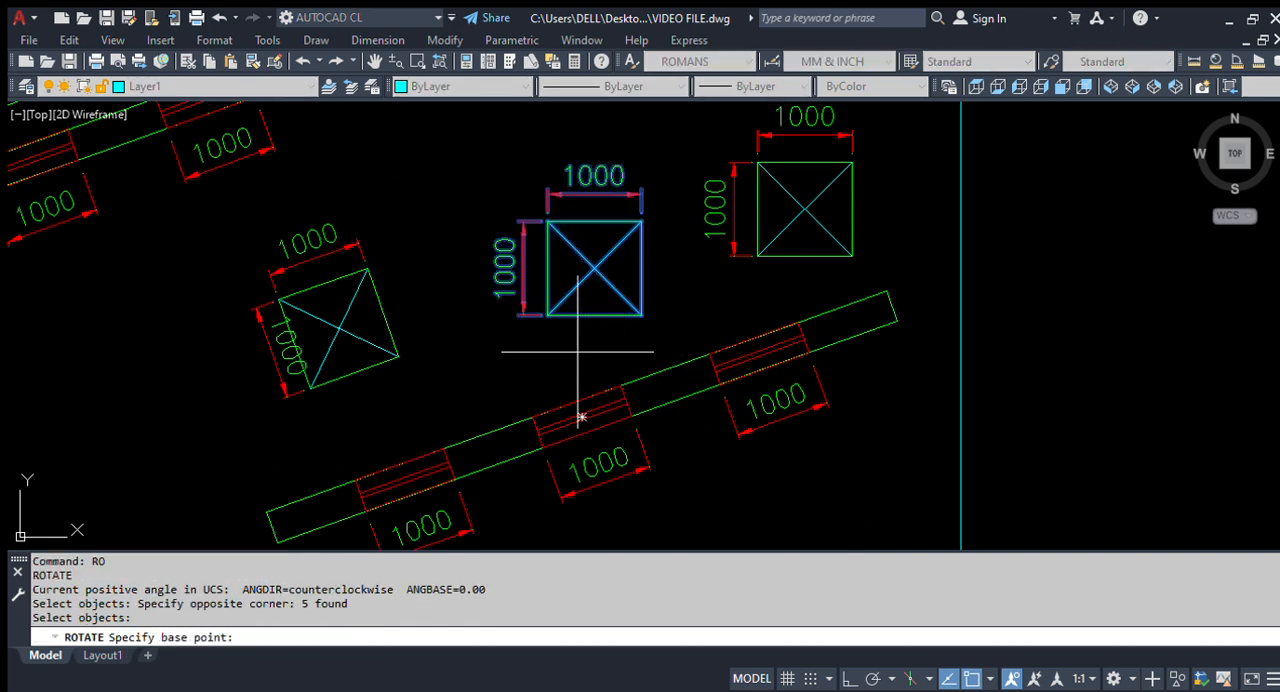
{"action": "scroll", "coordinate": [580, 400], "scroll_direction": "up", "scroll_amount": 2}
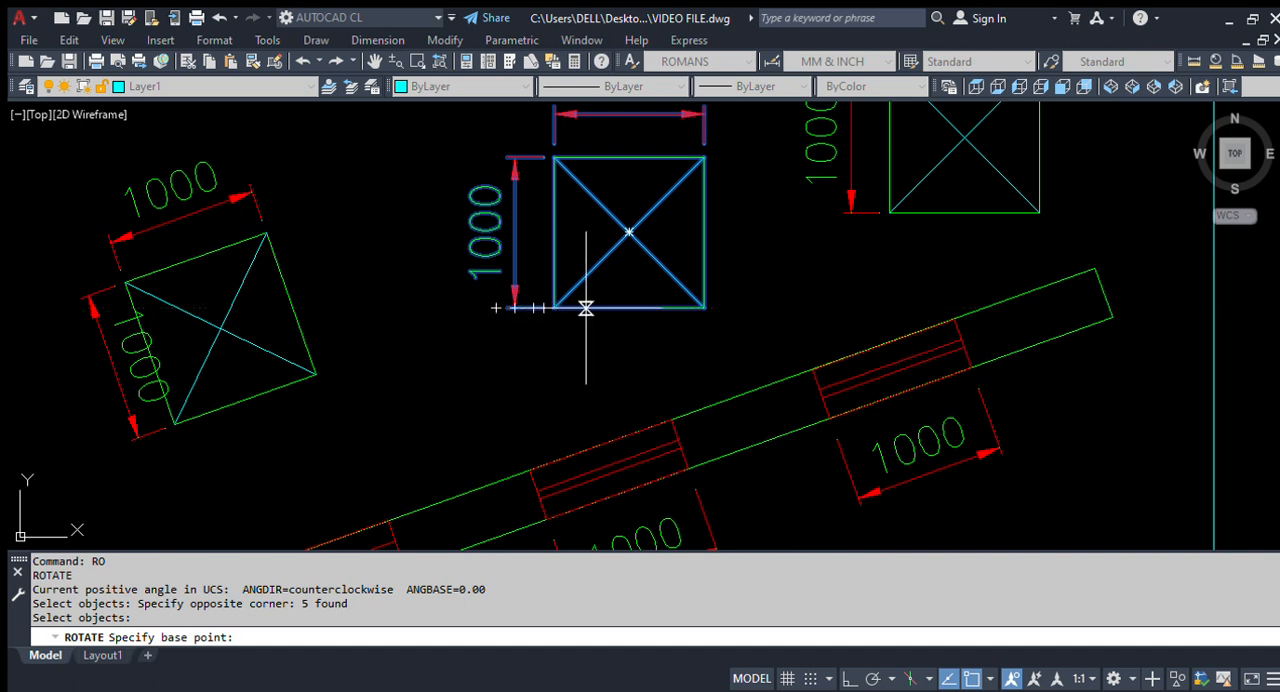
{"action": "left_click", "coordinate": [554, 308]}
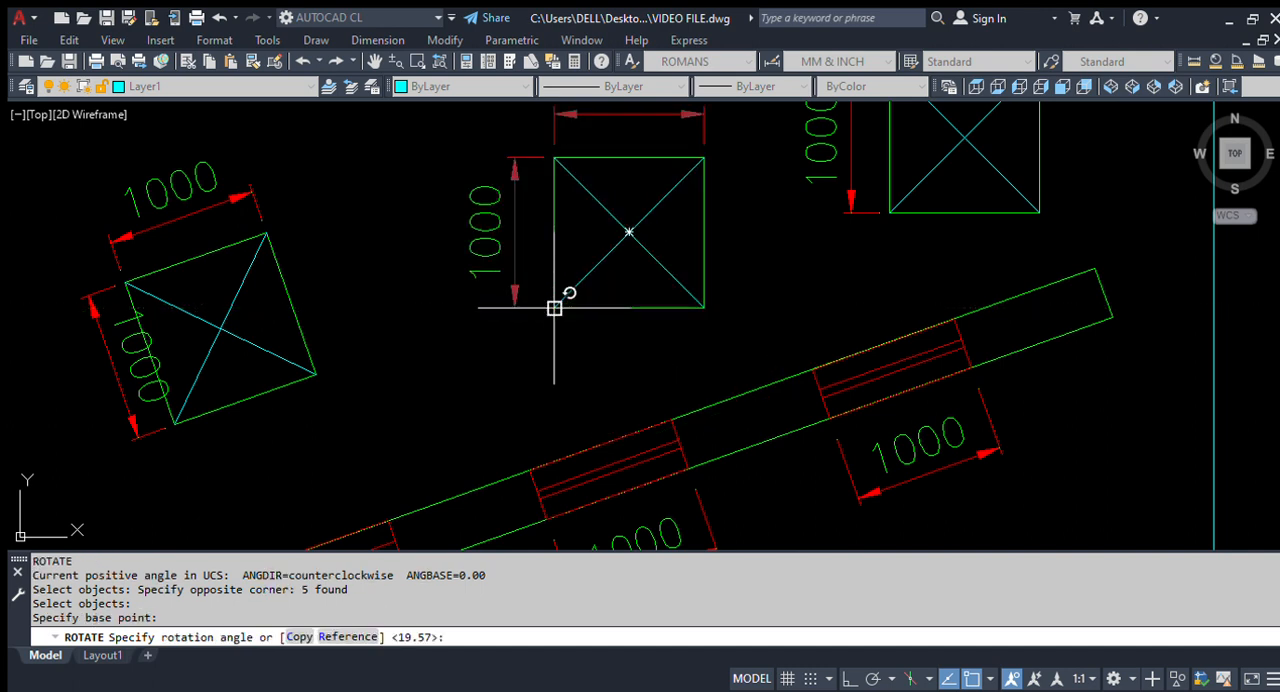
Step: Rotate the middle square by Reference from its bottom edge to the angle given by the middle opening's two upper corners with Points
{"action": "type", "text": "R"}
{"action": "key", "text": "Return"}
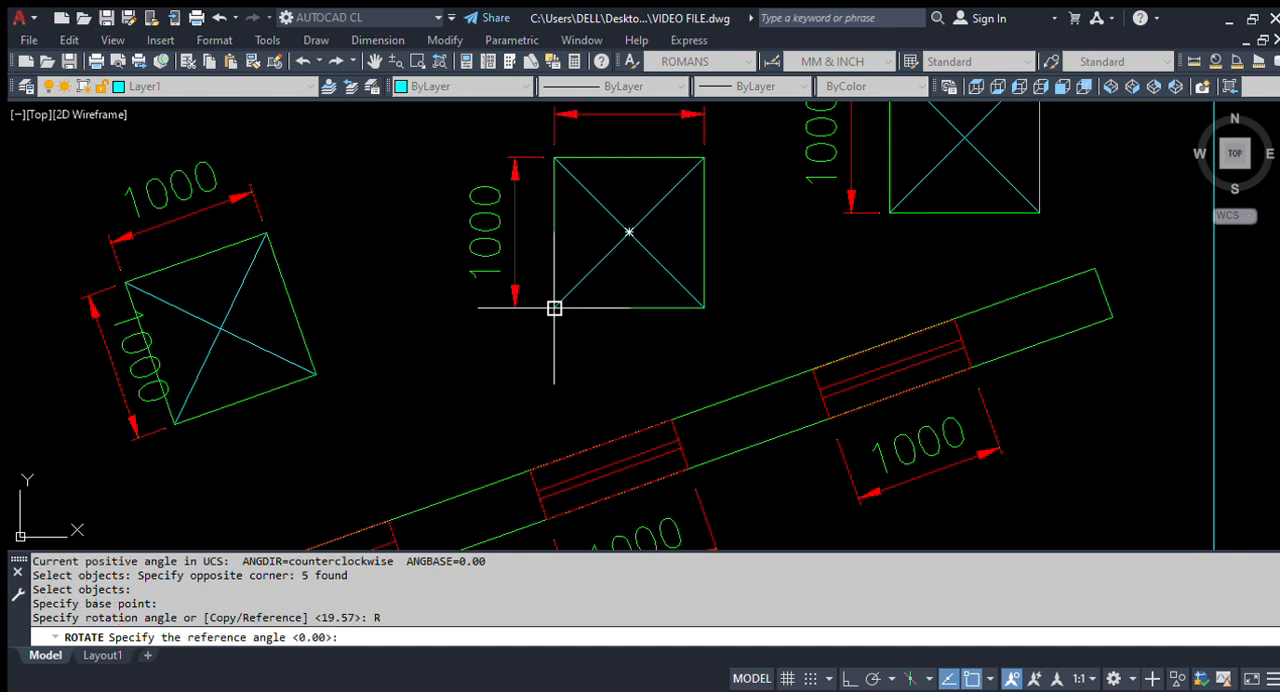
{"action": "left_click", "coordinate": [554, 308]}
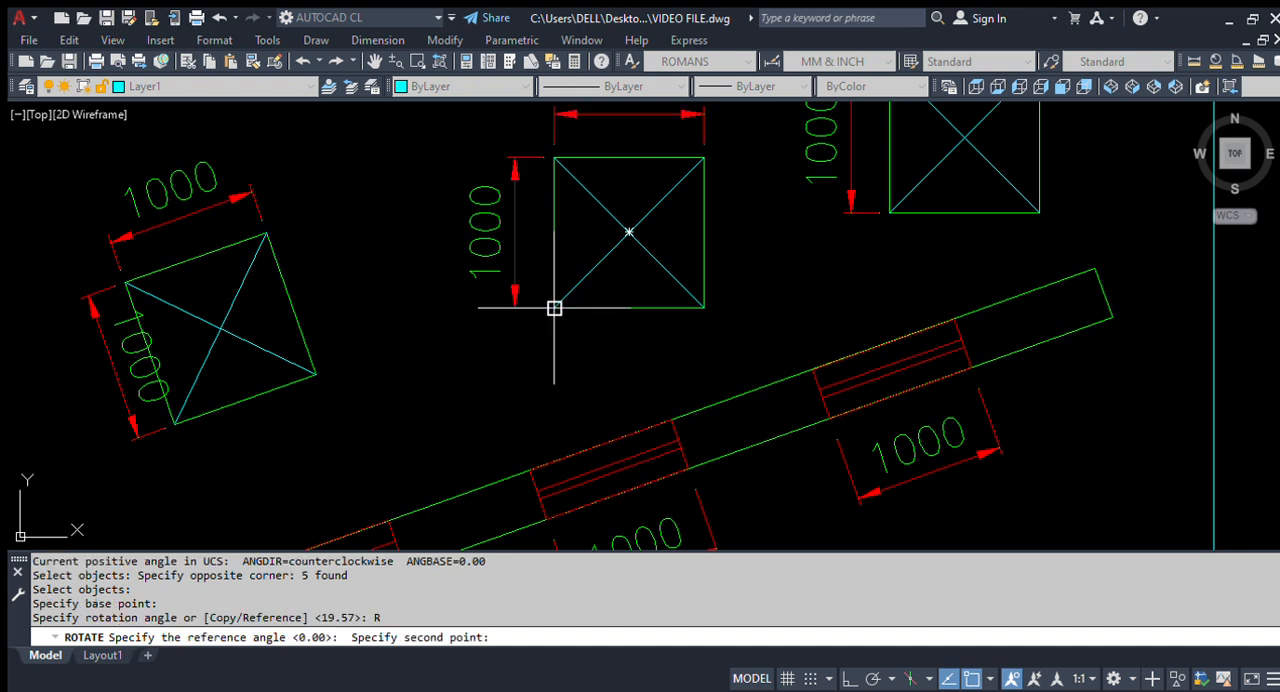
{"action": "left_click", "coordinate": [703, 308]}
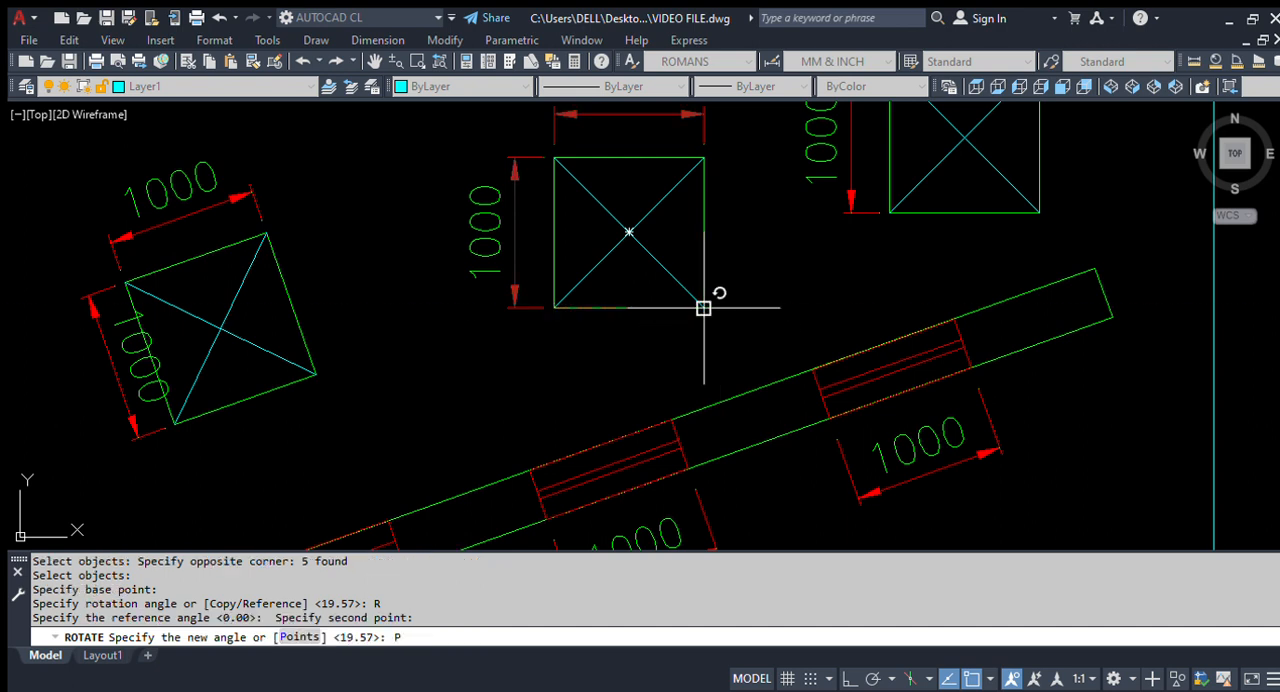
{"action": "type", "text": "P"}
{"action": "key", "text": "Return"}
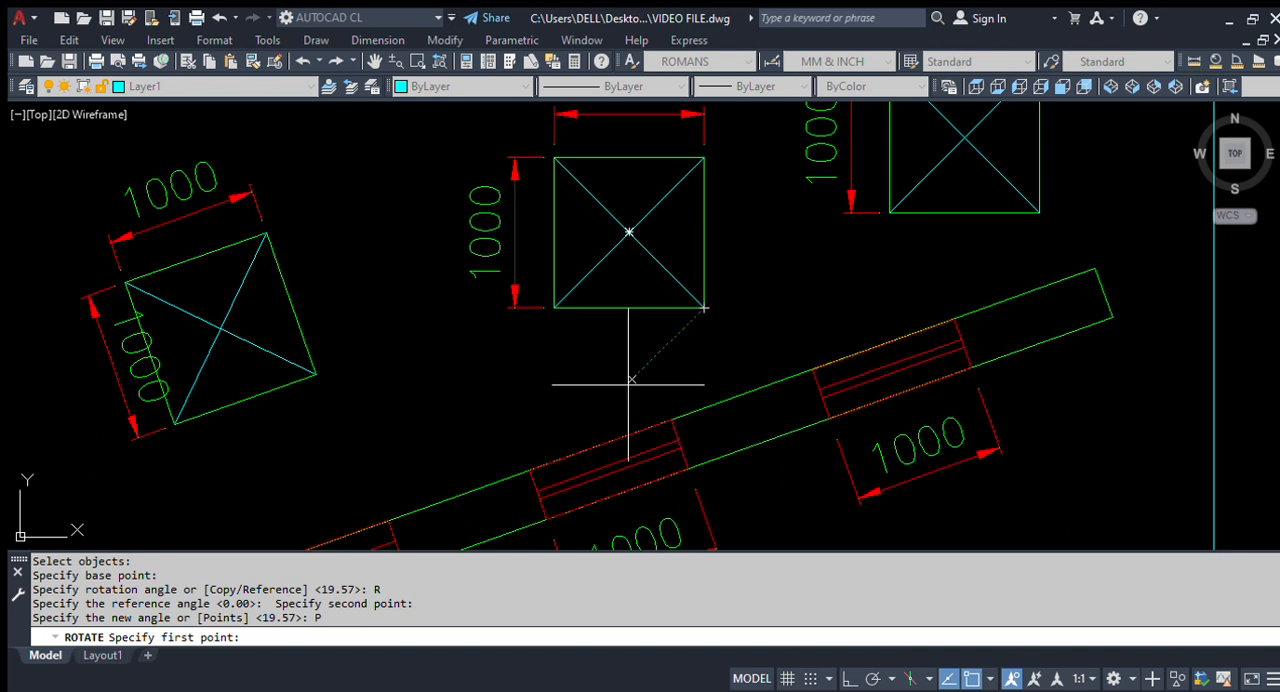
{"action": "left_click", "coordinate": [530, 470]}
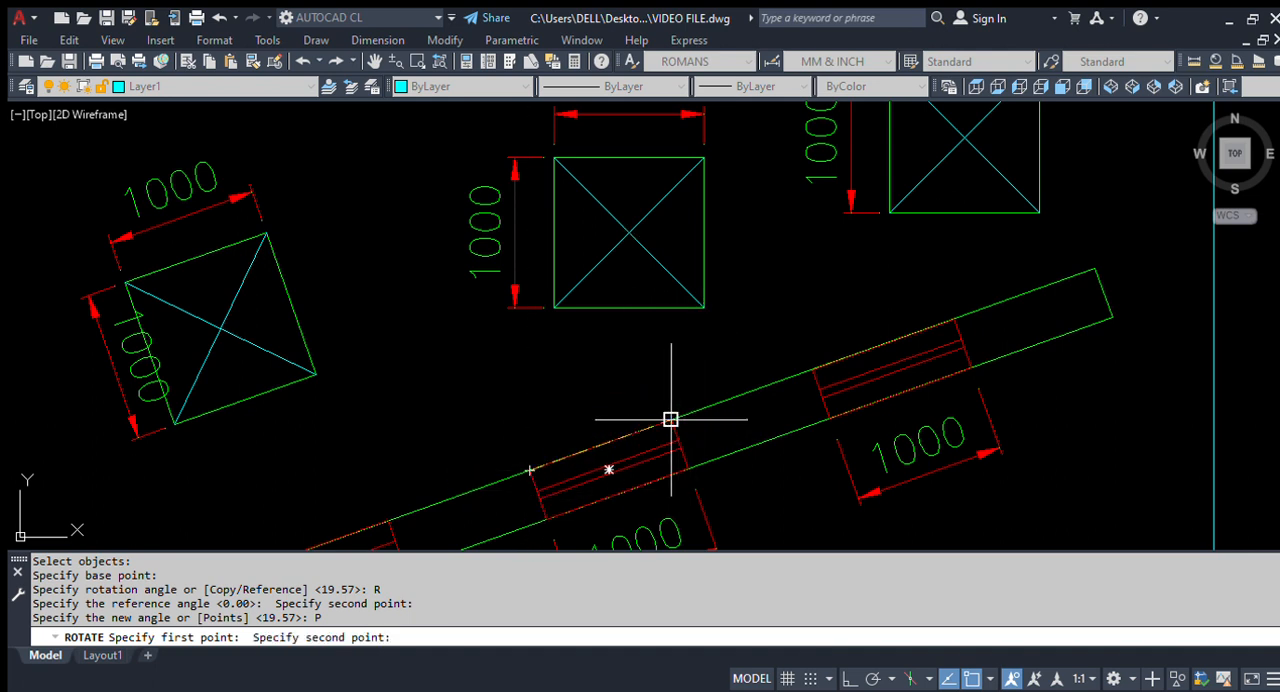
{"action": "left_click", "coordinate": [670, 420]}
{"action": "scroll", "coordinate": [586, 314], "scroll_direction": "down", "scroll_amount": 2}
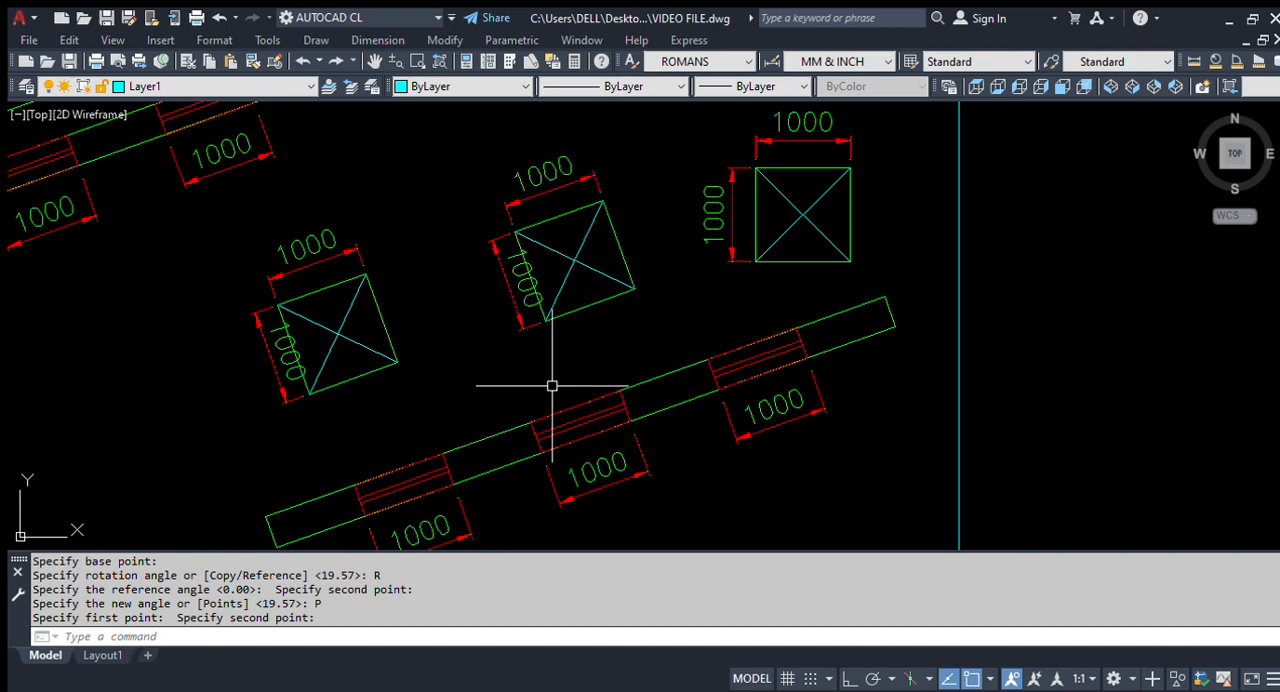
Step: Start rotating the last unrotated square above the lower beam, with its two dimensions, using its lower-left corner as the base point
{"action": "scroll", "coordinate": [552, 385], "scroll_direction": "down", "scroll_amount": 3}
{"action": "scroll", "coordinate": [731, 314], "scroll_direction": "up", "scroll_amount": 3}
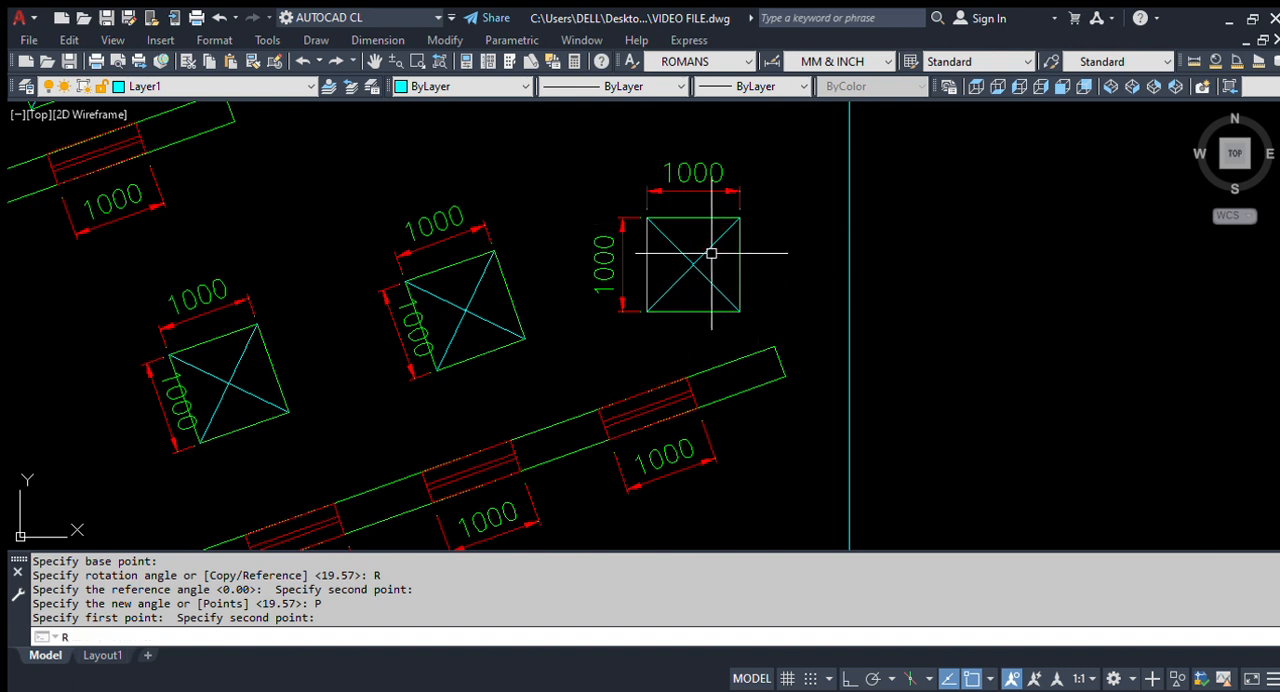
{"action": "key", "text": "Return"}
{"action": "left_click", "coordinate": [782, 322]}
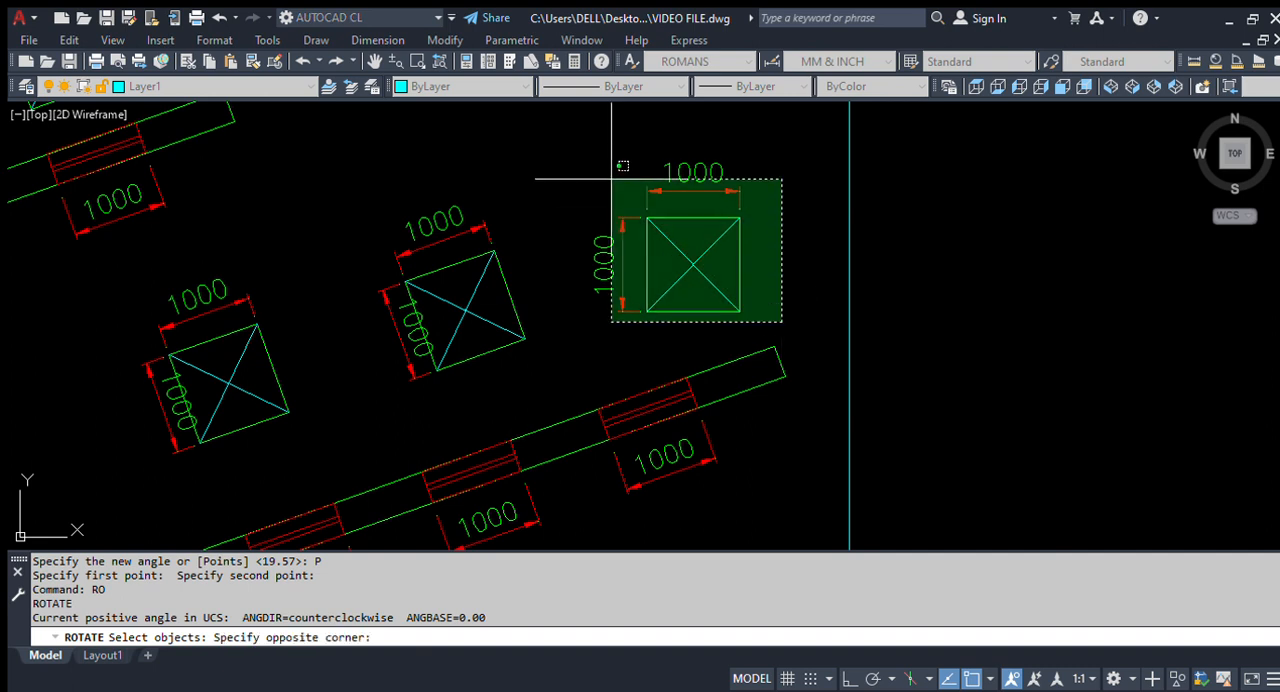
{"action": "left_click", "coordinate": [605, 105]}
{"action": "key", "text": "Return"}
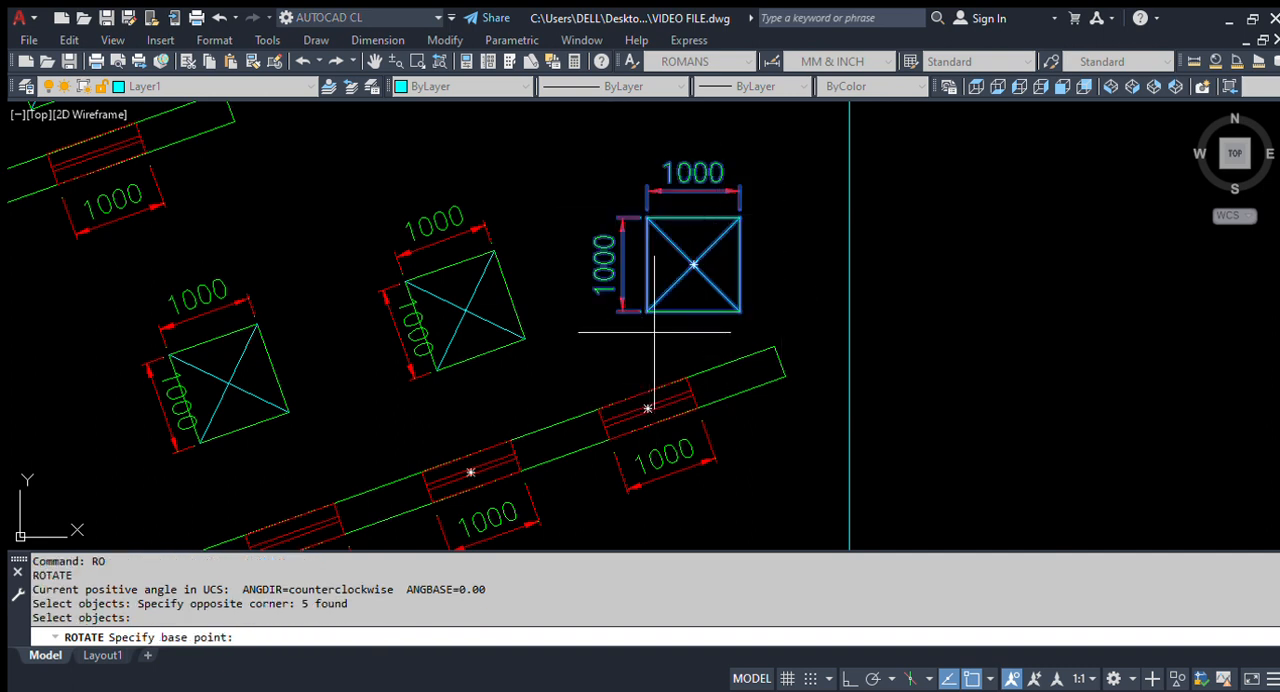
{"action": "scroll", "coordinate": [650, 328], "scroll_direction": "up", "scroll_amount": 2}
{"action": "left_click", "coordinate": [644, 300]}
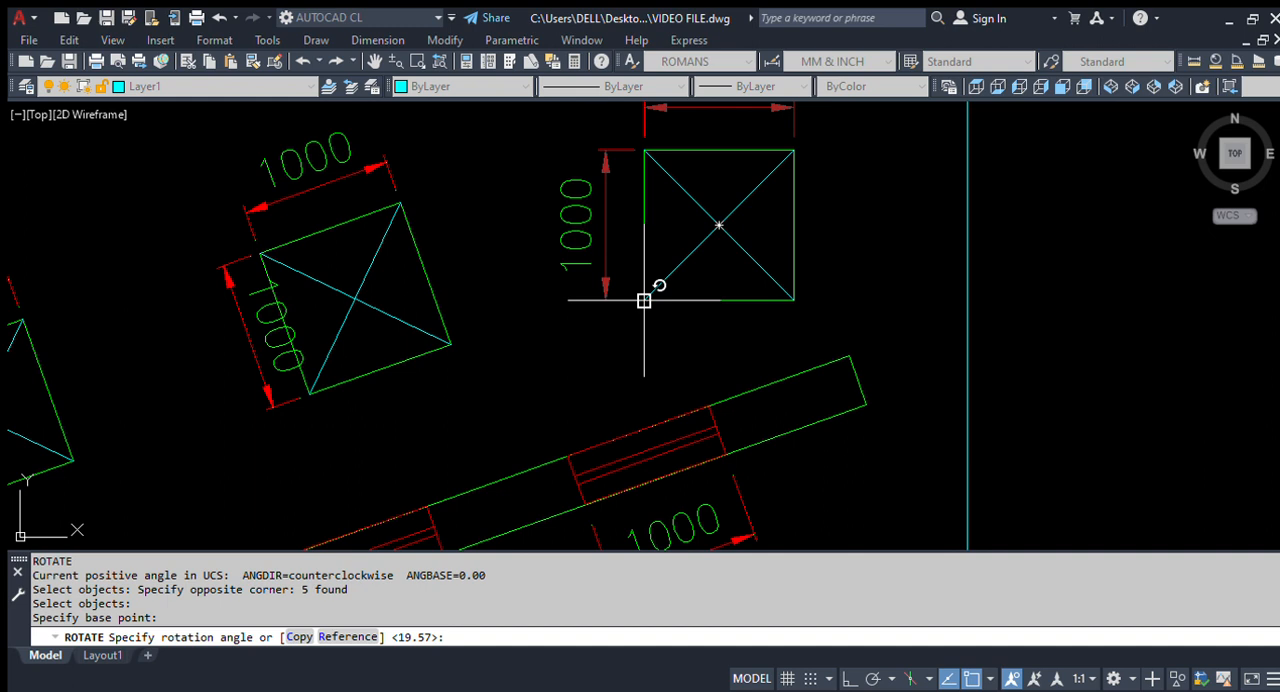
Step: Rotate the last square by Reference from its bottom edge to the angle given by the last opening's two upper corners with Points
{"action": "key", "text": "Return"}
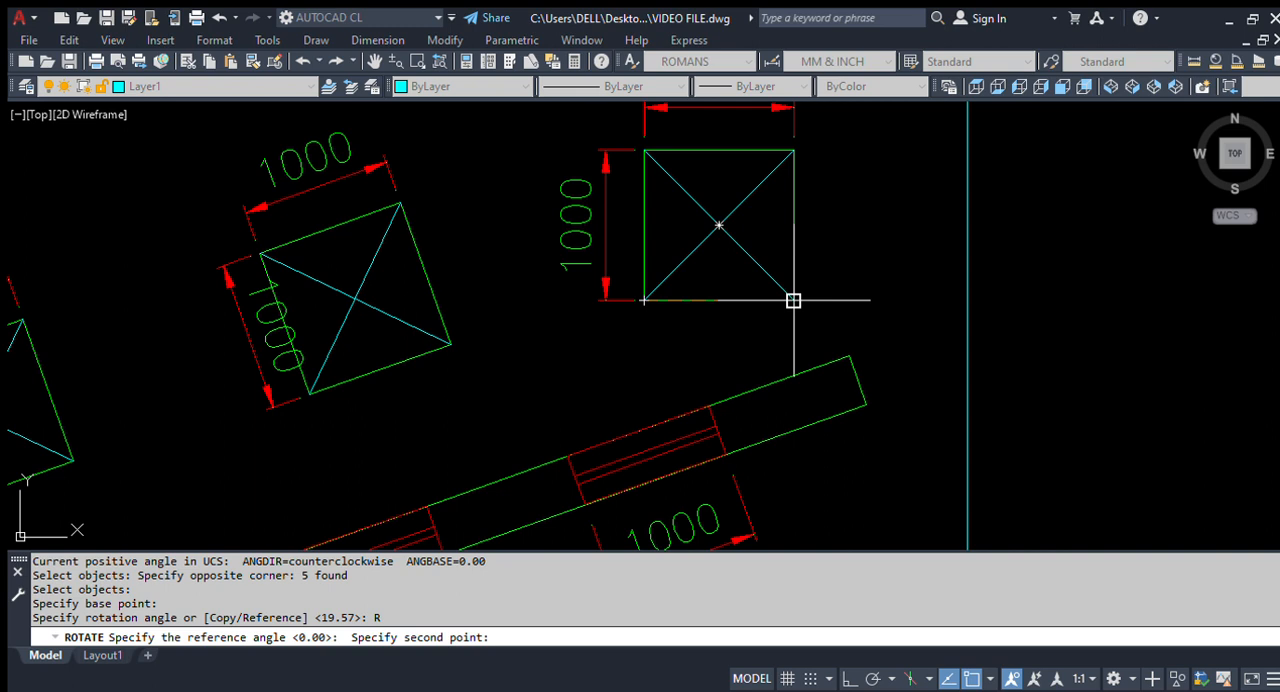
{"action": "left_click", "coordinate": [793, 300]}
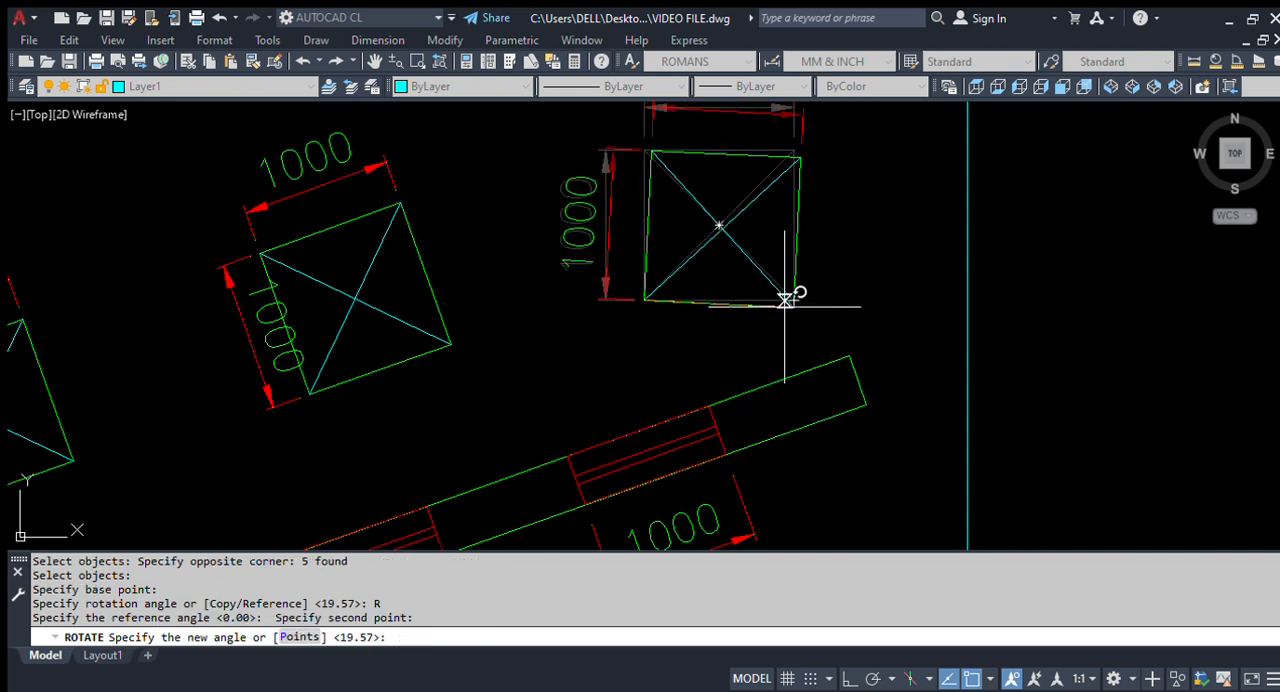
{"action": "type", "text": "P"}
{"action": "key", "text": "Return"}
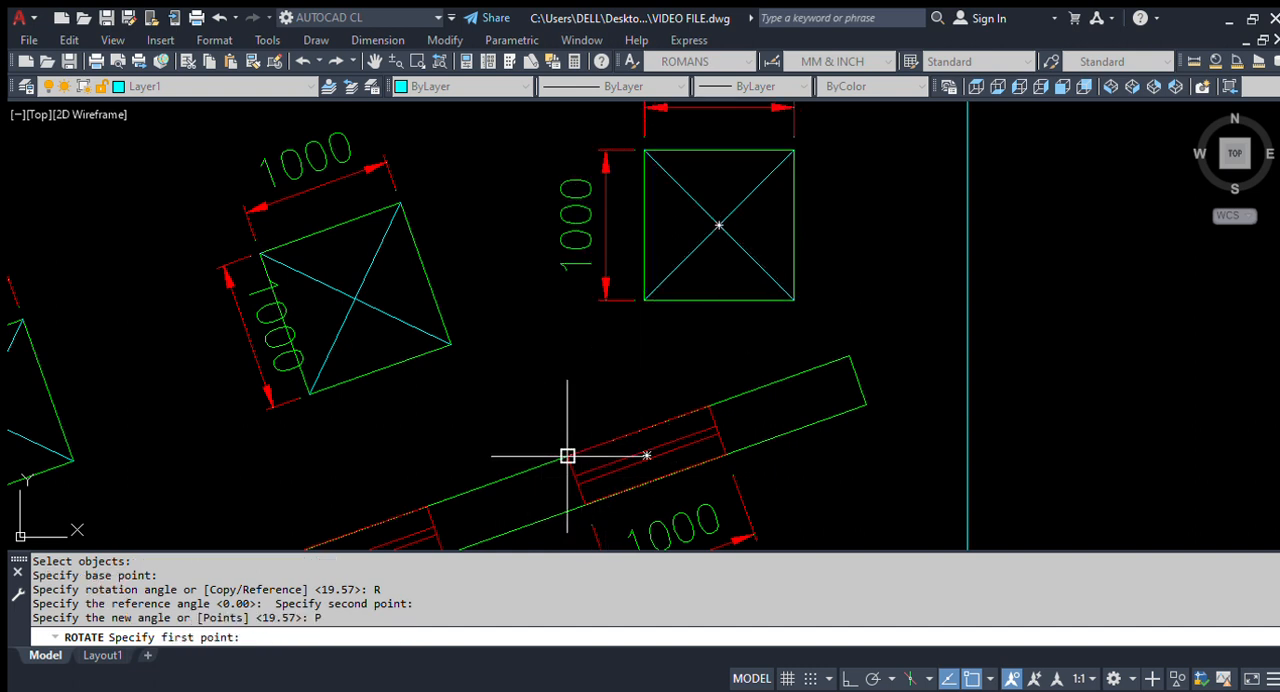
{"action": "middle_click_drag", "start_coordinate": [567, 458], "coordinate": [574, 371]}
{"action": "scroll", "coordinate": [577, 419], "scroll_direction": "down", "scroll_amount": 2}
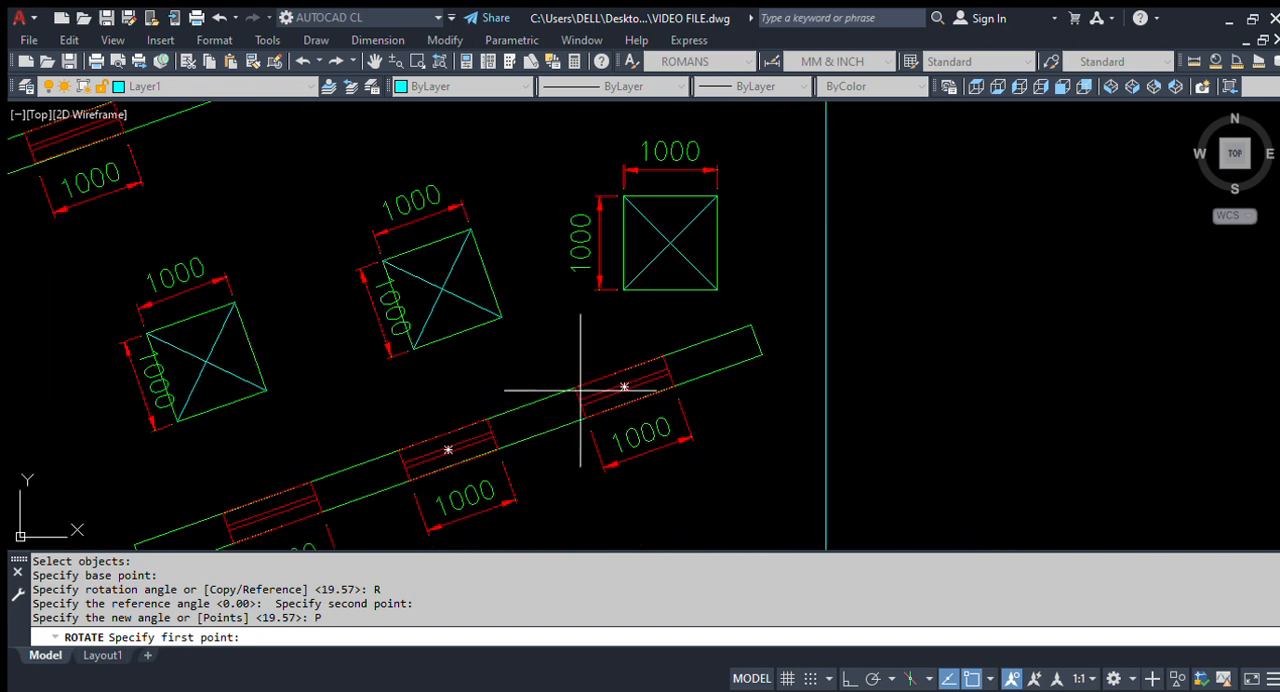
{"action": "left_click", "coordinate": [575, 387]}
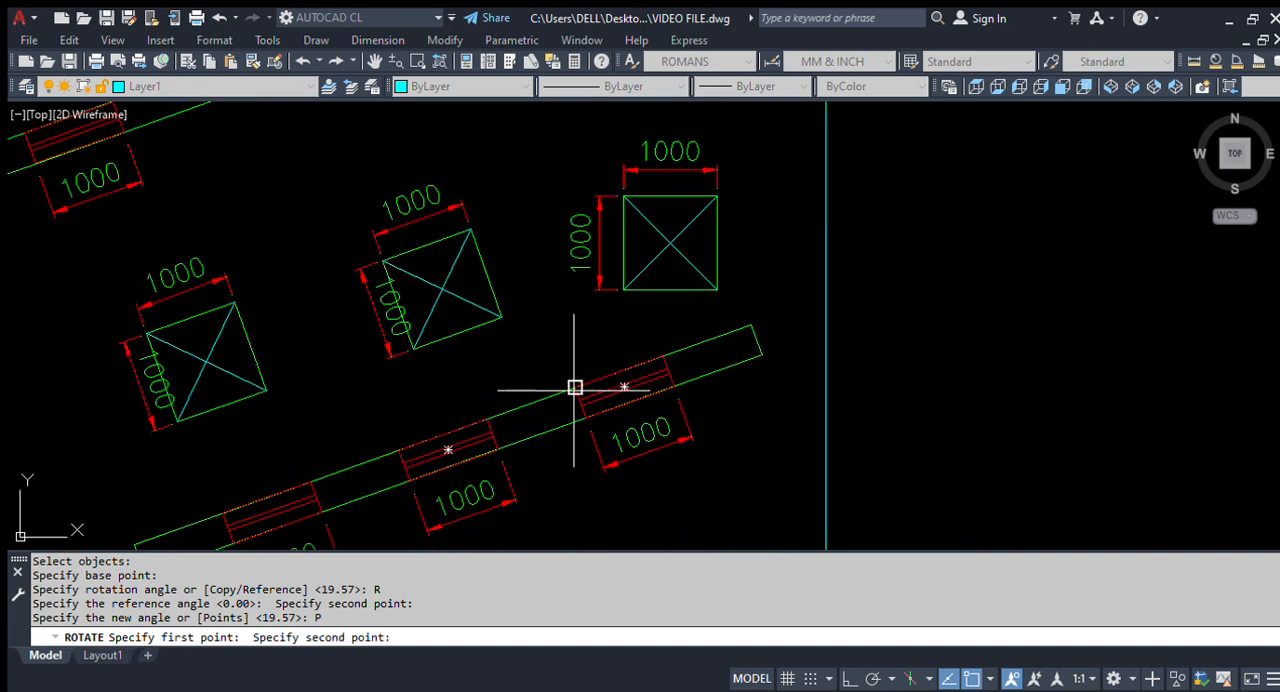
{"action": "left_click", "coordinate": [662, 355]}
{"action": "scroll", "coordinate": [843, 260], "scroll_direction": "down", "scroll_amount": 1}
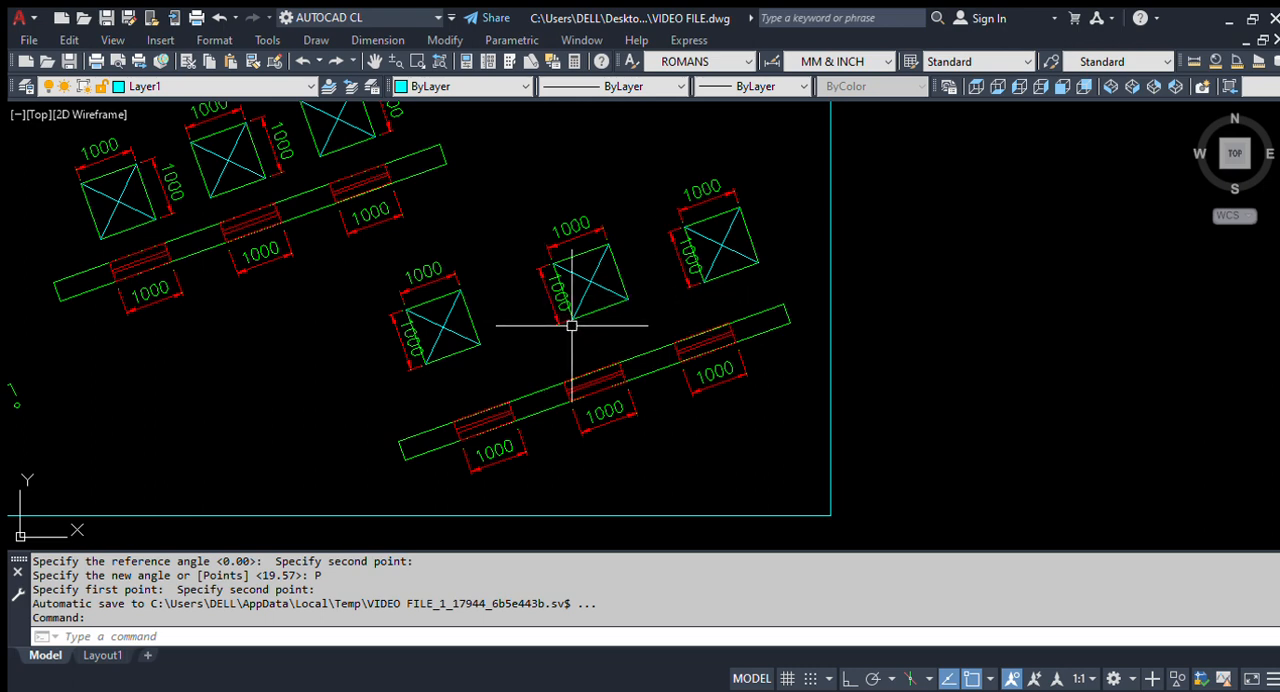
Step: Review the whole Rotate Command drawing, comparing the 45-degree square with the squares above both inclined beams
{"action": "scroll", "coordinate": [639, 352], "scroll_direction": "down", "scroll_amount": 2}
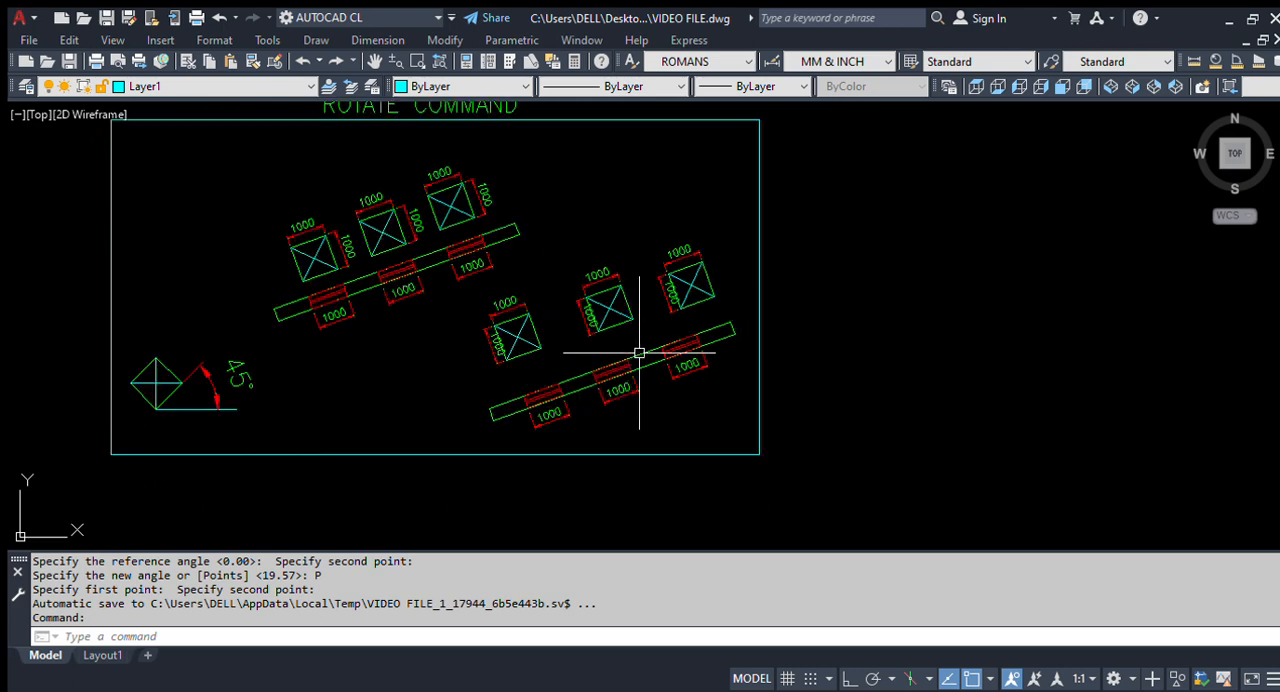
{"action": "middle_click_drag", "start_coordinate": [403, 317], "coordinate": [480, 378]}
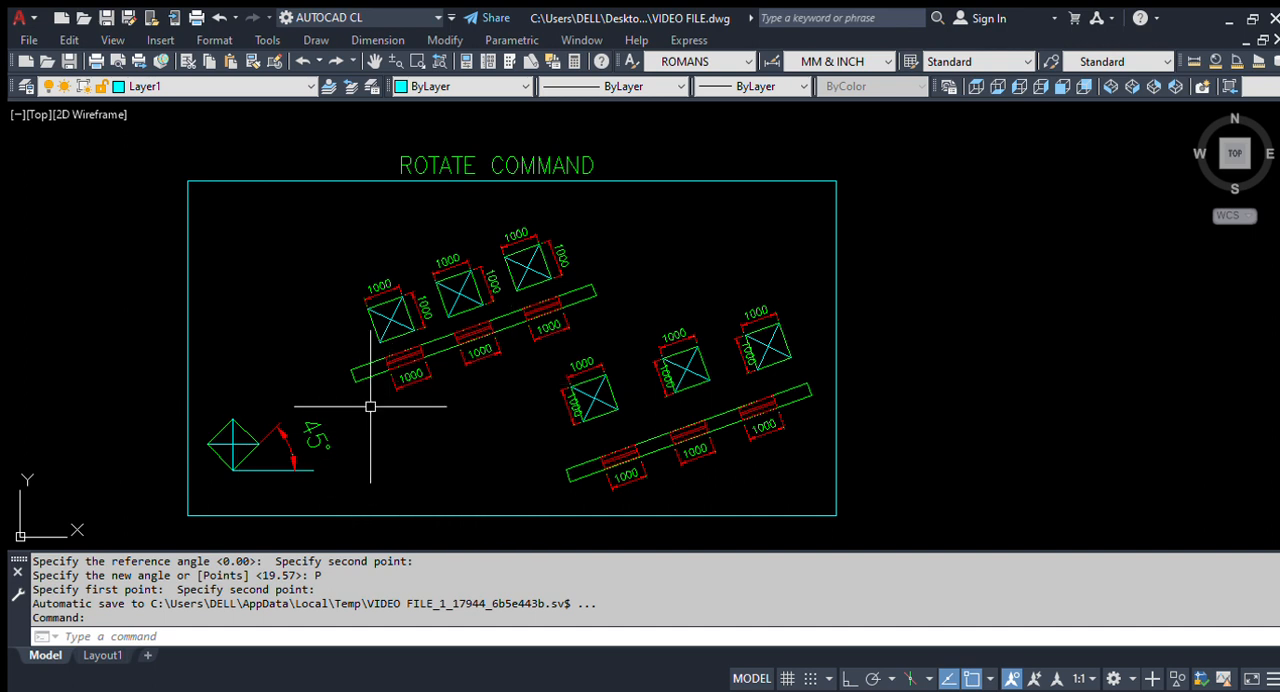
{"action": "scroll", "coordinate": [295, 478], "scroll_direction": "up", "scroll_amount": 3}
{"action": "scroll", "coordinate": [289, 480], "scroll_direction": "down", "scroll_amount": 4}
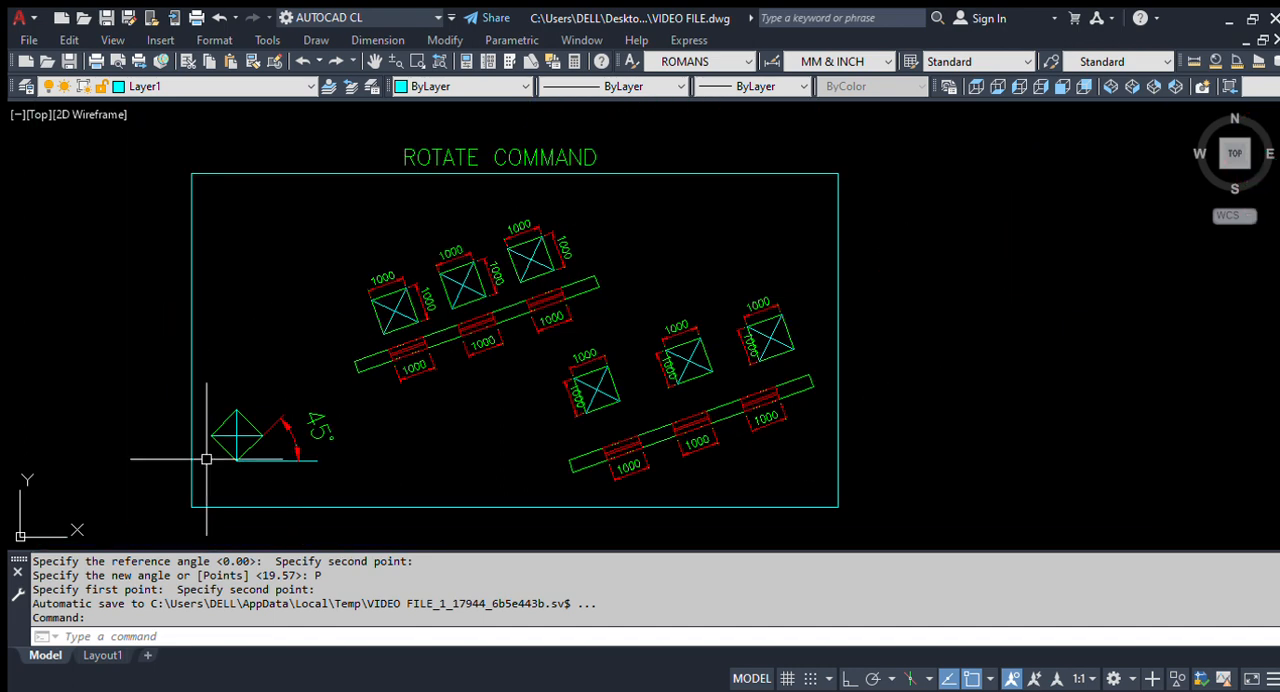
{"action": "scroll", "coordinate": [229, 434], "scroll_direction": "up", "scroll_amount": 2}
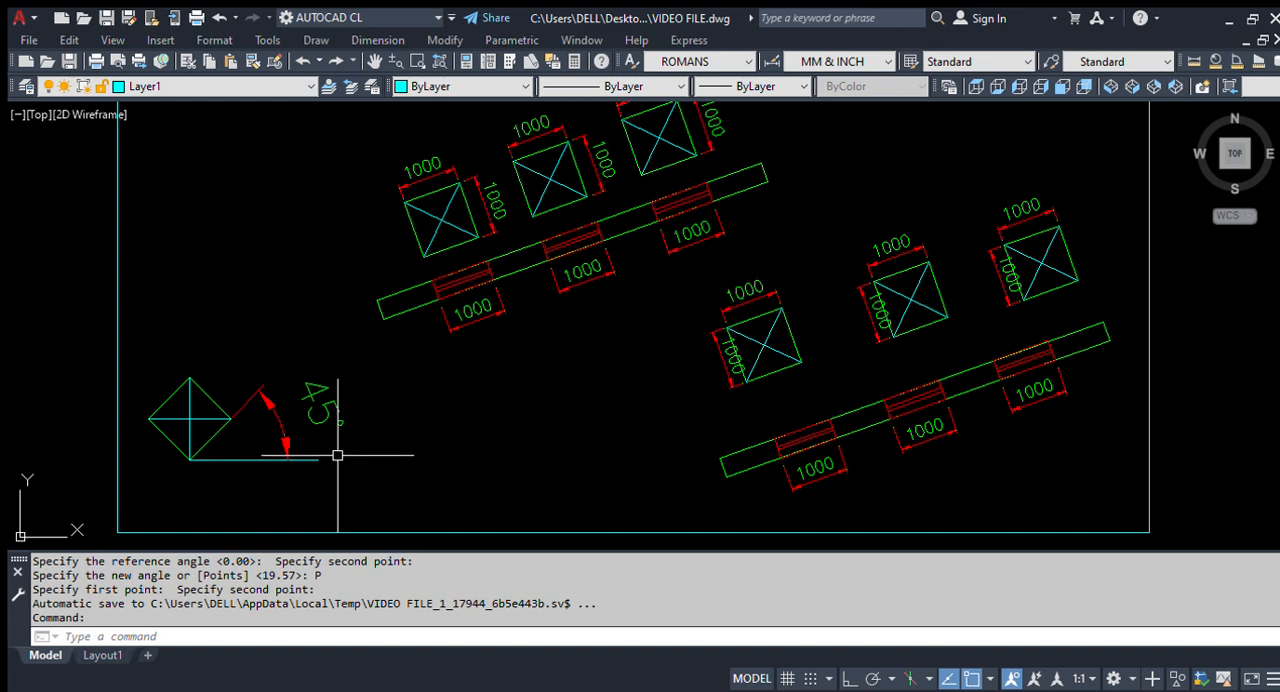
{"action": "middle_click_drag", "start_coordinate": [559, 294], "coordinate": [571, 357]}
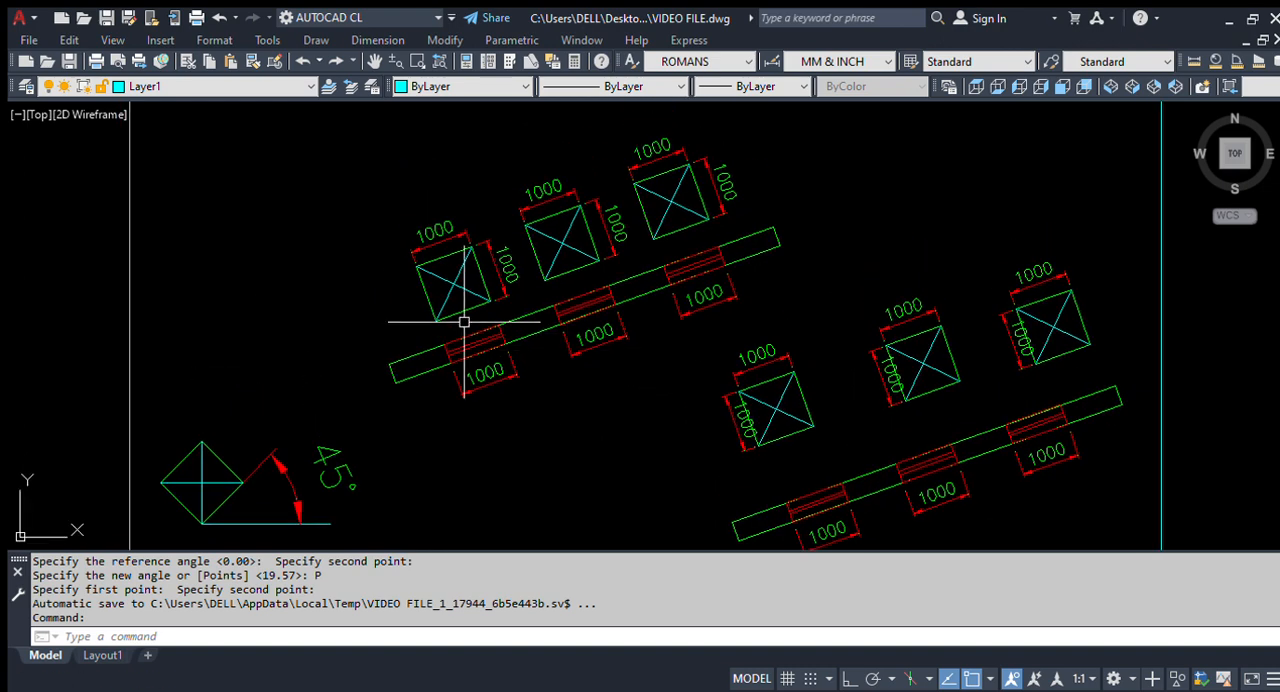
Step: Select the upper inclined beam with its openings, squares and dimensions to point out the group, and clear the selection
{"action": "left_click", "coordinate": [615, 428]}
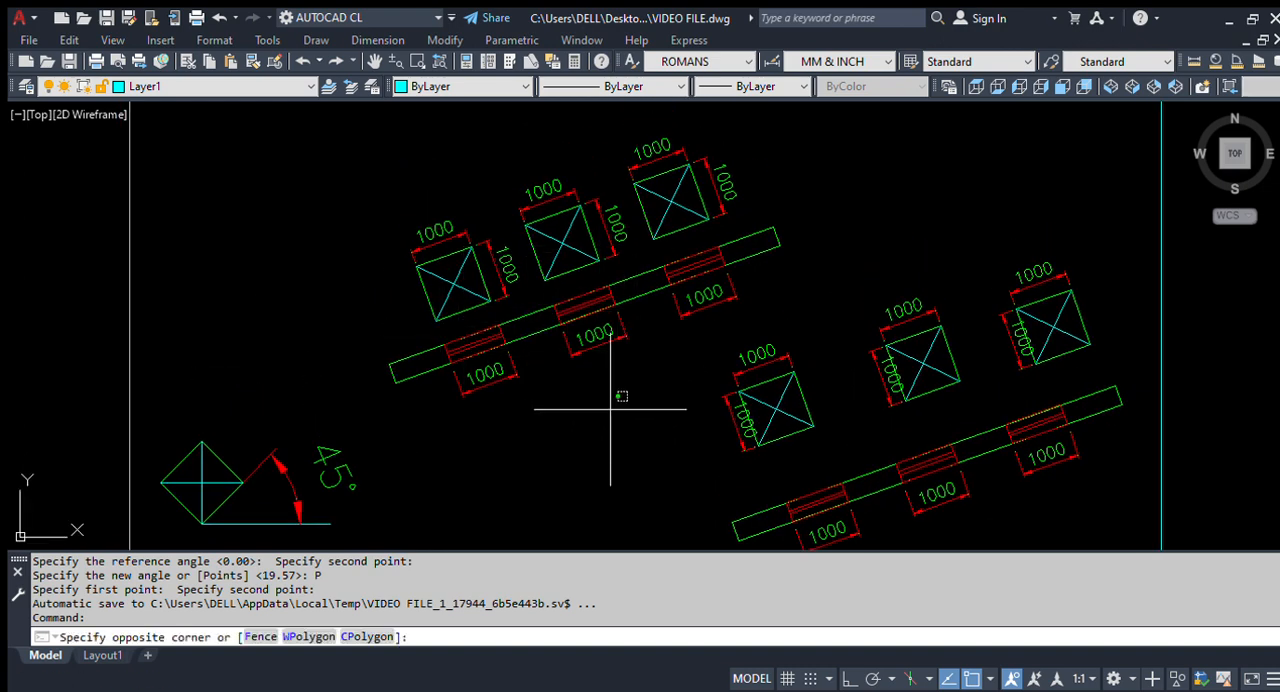
{"action": "left_click", "coordinate": [339, 201]}
{"action": "left_click", "coordinate": [829, 277]}
{"action": "left_click", "coordinate": [543, 194]}
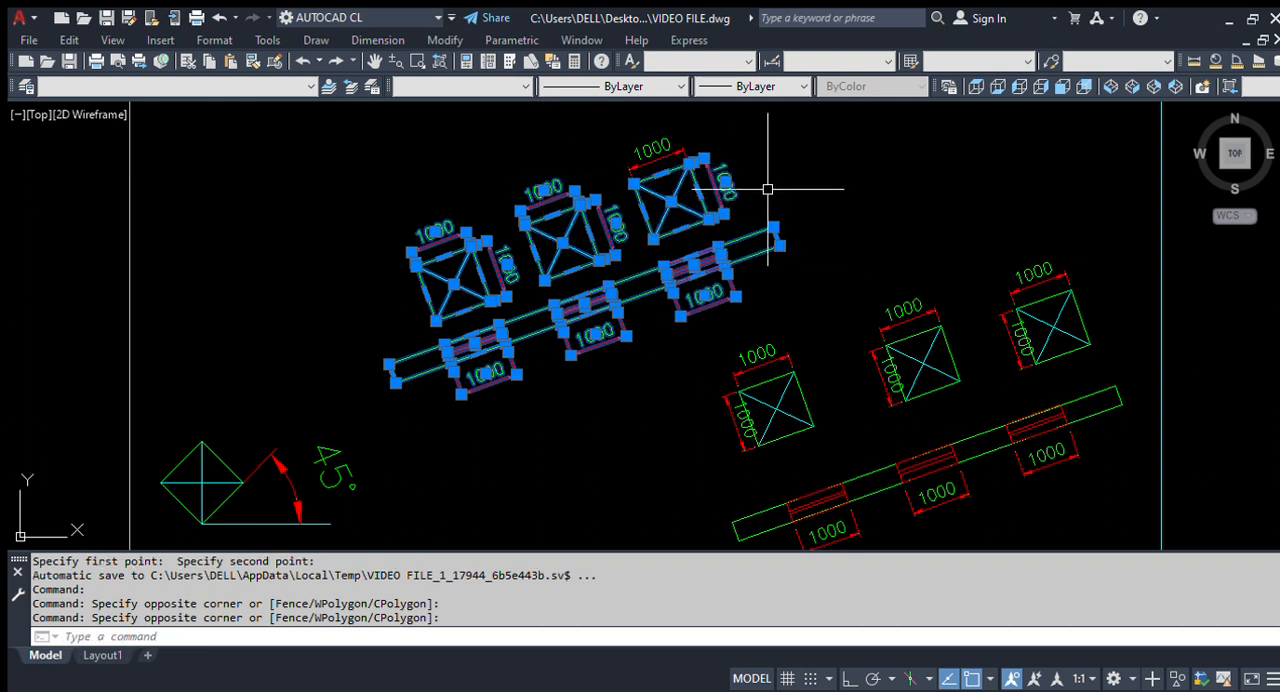
{"action": "left_click", "coordinate": [765, 157]}
{"action": "left_click", "coordinate": [514, 170]}
{"action": "key", "text": "Escape"}
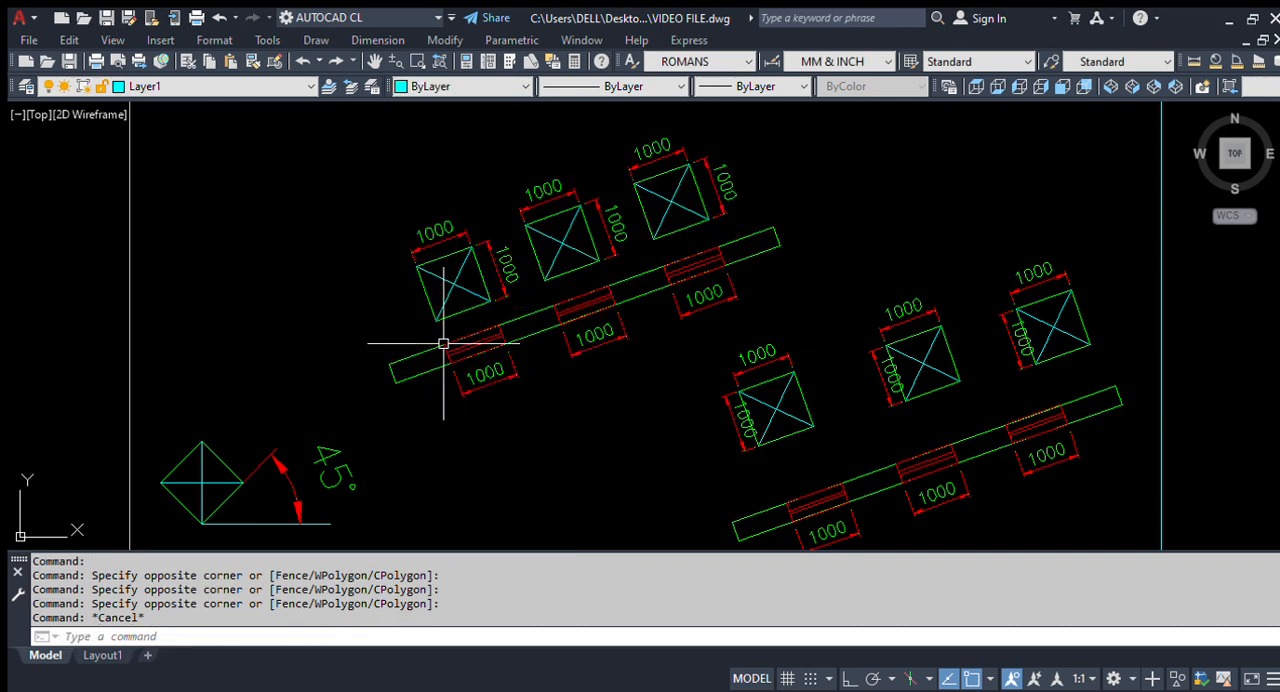
Step: Select the lower inclined beam with its openings, squares and dimensions to point out the group, and clear the selection
{"action": "scroll", "coordinate": [435, 225], "scroll_direction": "up", "scroll_amount": 2}
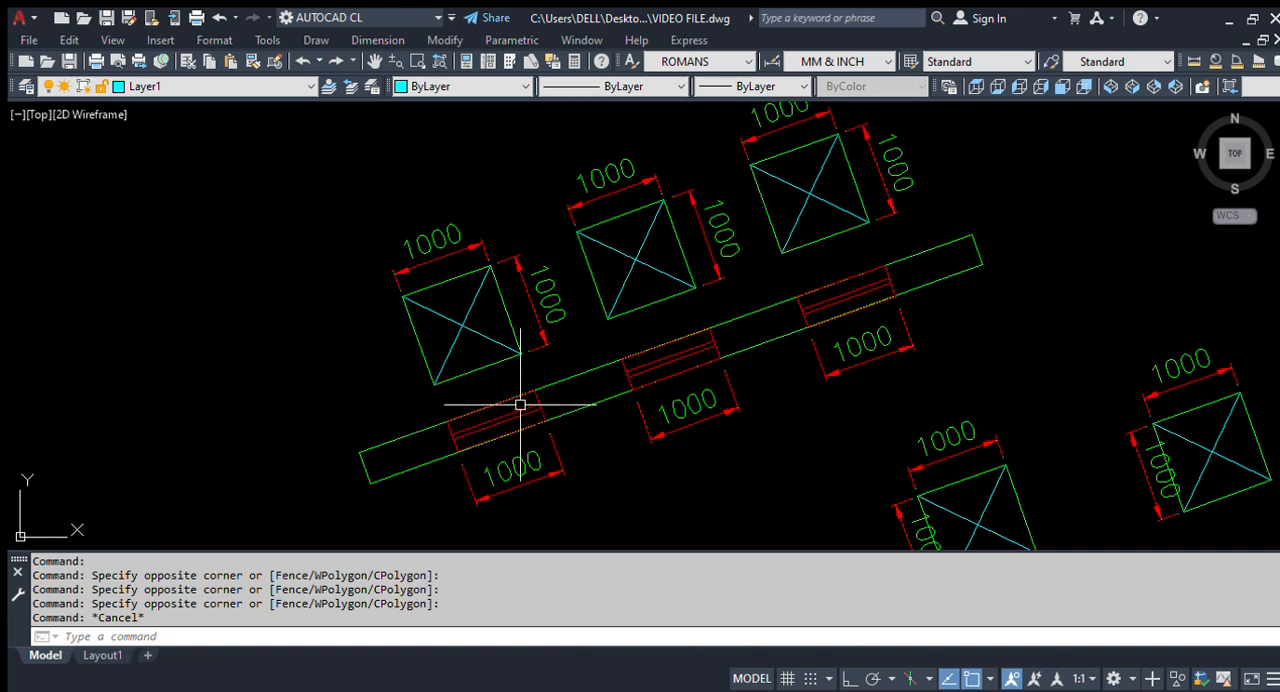
{"action": "scroll", "coordinate": [385, 285], "scroll_direction": "down", "scroll_amount": 2}
{"action": "middle_click_drag", "start_coordinate": [707, 432], "coordinate": [497, 267]}
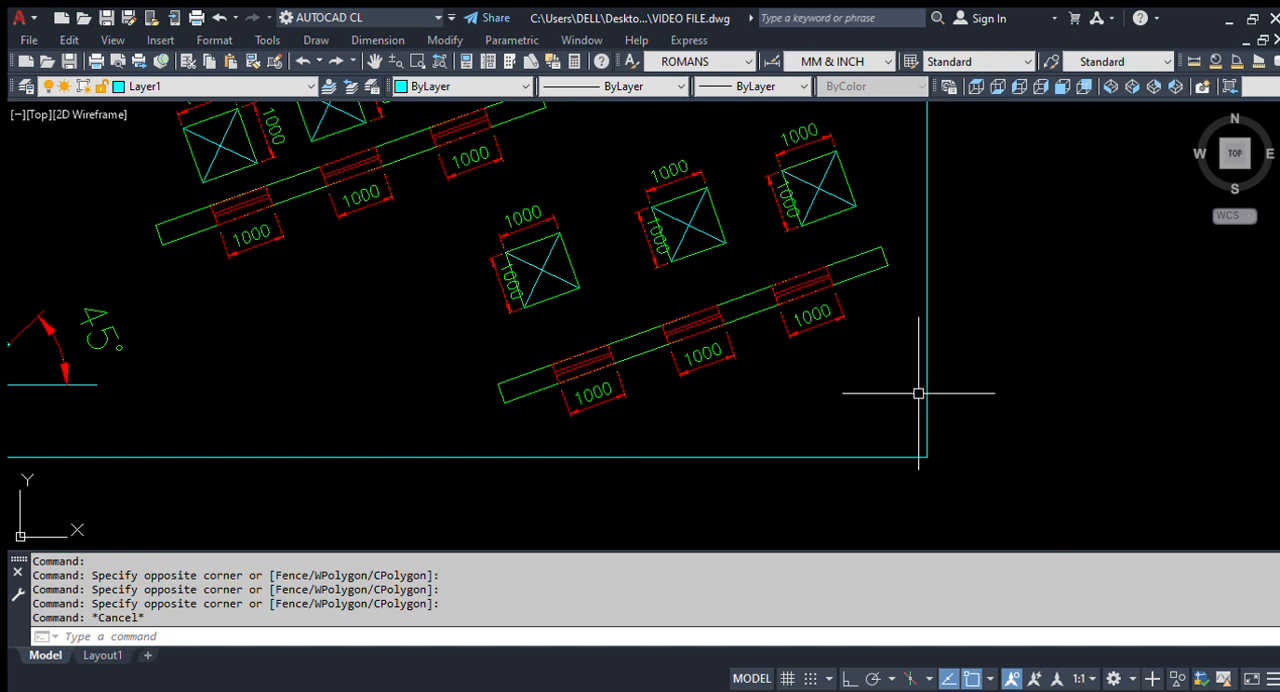
{"action": "left_click", "coordinate": [863, 405]}
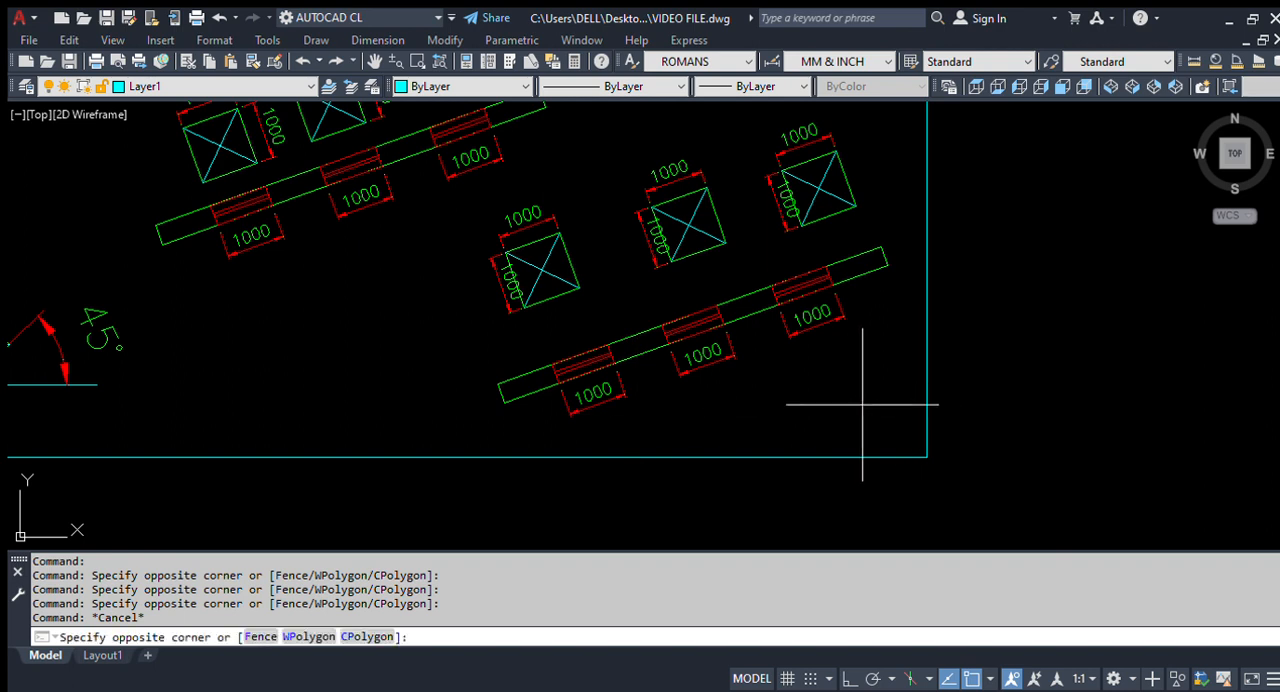
{"action": "left_click", "coordinate": [531, 200]}
{"action": "left_click", "coordinate": [883, 211]}
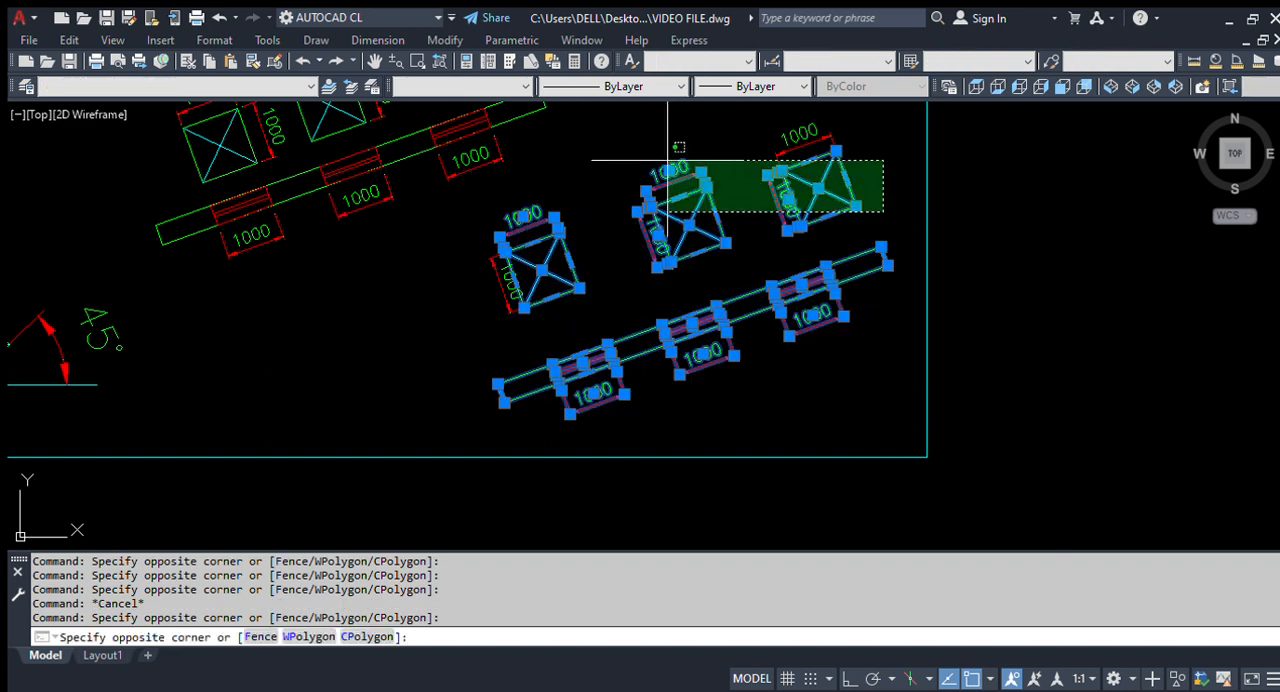
{"action": "left_click", "coordinate": [653, 187]}
{"action": "scroll", "coordinate": [601, 357], "scroll_direction": "down", "scroll_amount": 5}
{"action": "scroll", "coordinate": [601, 357], "scroll_direction": "up", "scroll_amount": 5}
{"action": "key", "text": "Escape"}
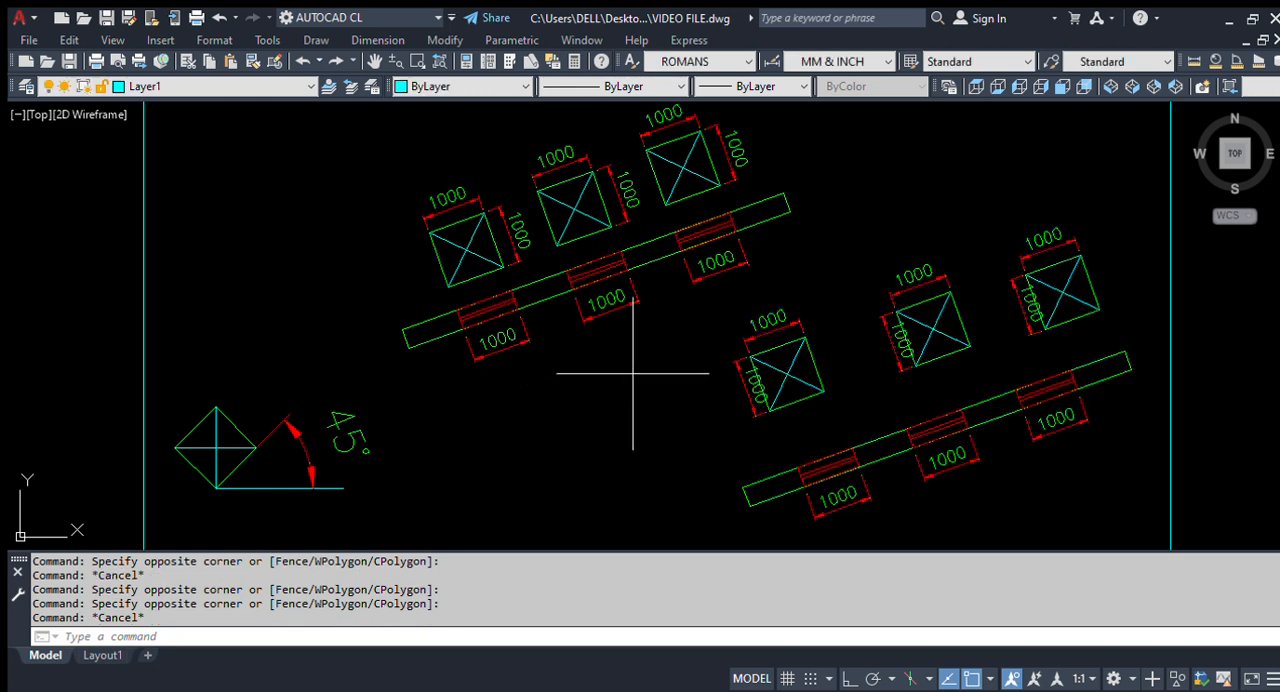
Step: Highlight the upper beam's group of squares, openings and dimensions once more, and deselect it
{"action": "left_click", "coordinate": [632, 377]}
{"action": "left_click", "coordinate": [394, 194]}
{"action": "left_click", "coordinate": [820, 155]}
{"action": "left_click", "coordinate": [651, 280]}
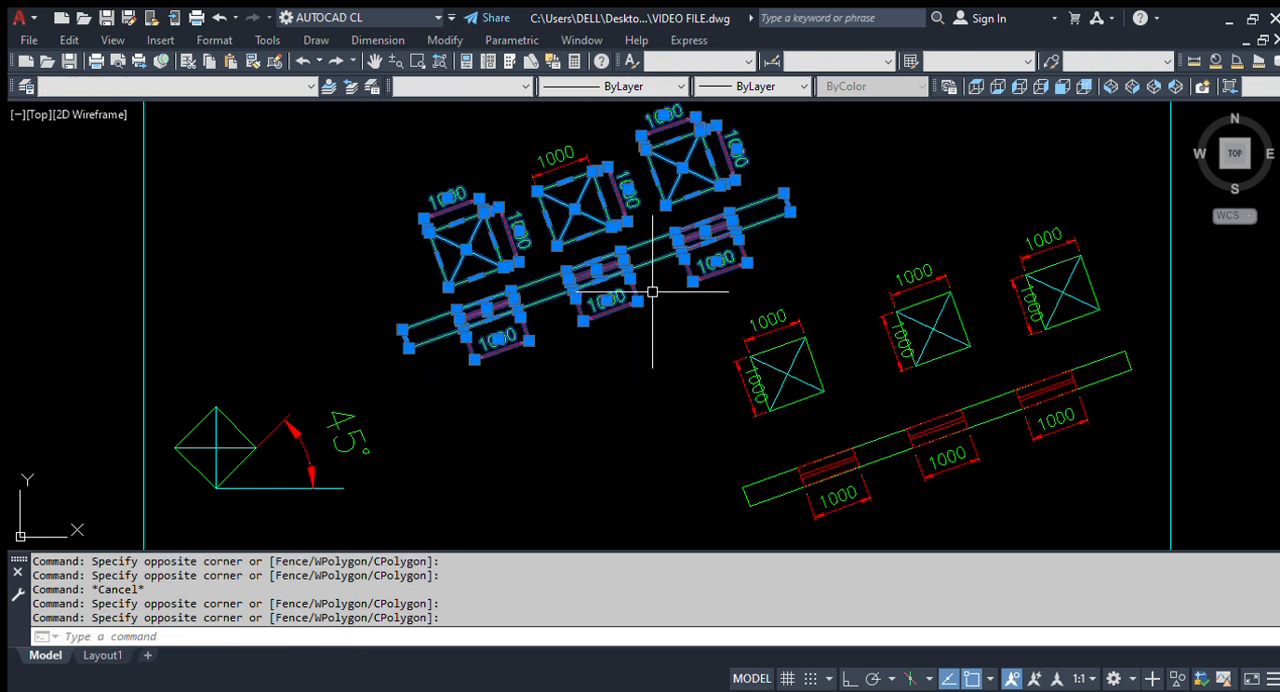
{"action": "scroll", "coordinate": [794, 386], "scroll_direction": "down", "scroll_amount": 3}
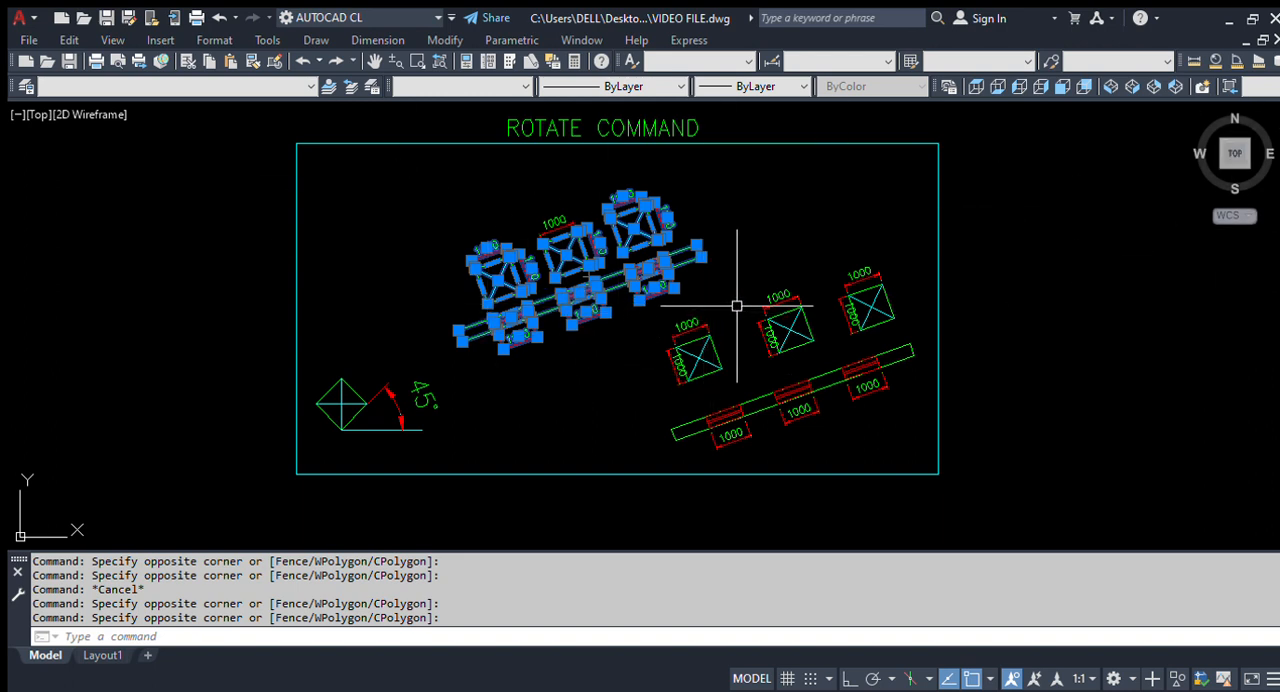
{"action": "middle_click_drag", "start_coordinate": [814, 374], "coordinate": [734, 376]}
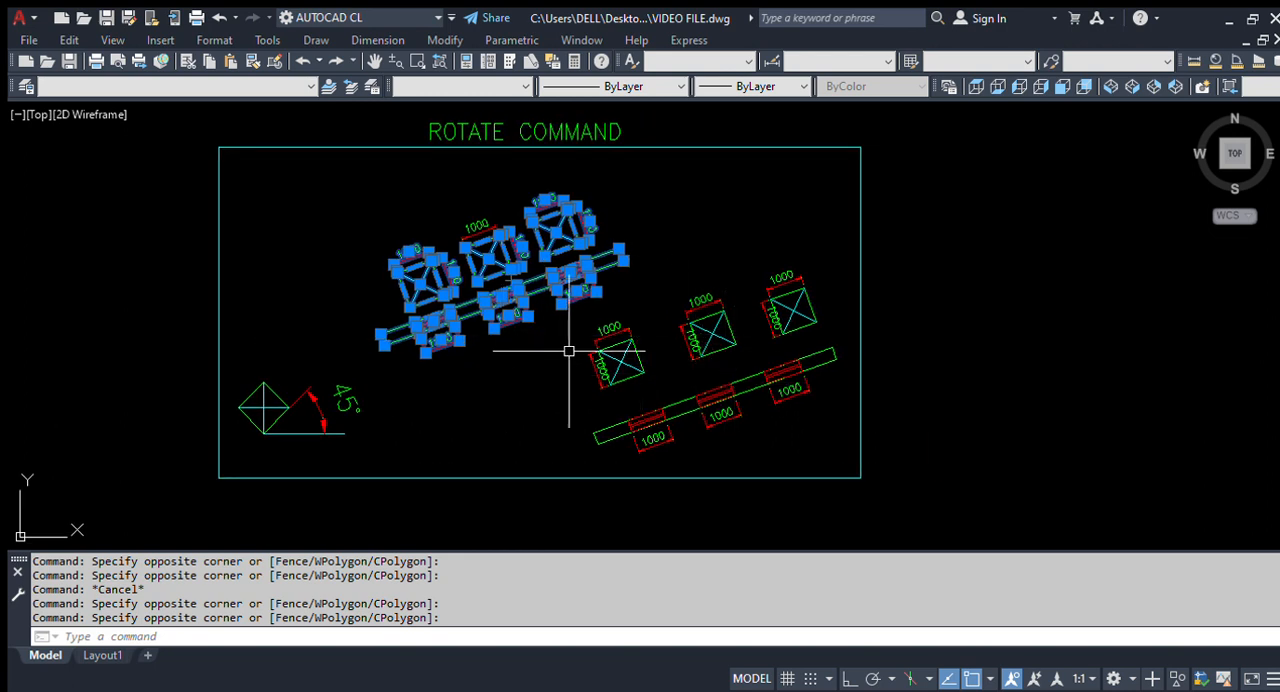
{"action": "key", "text": "Escape"}
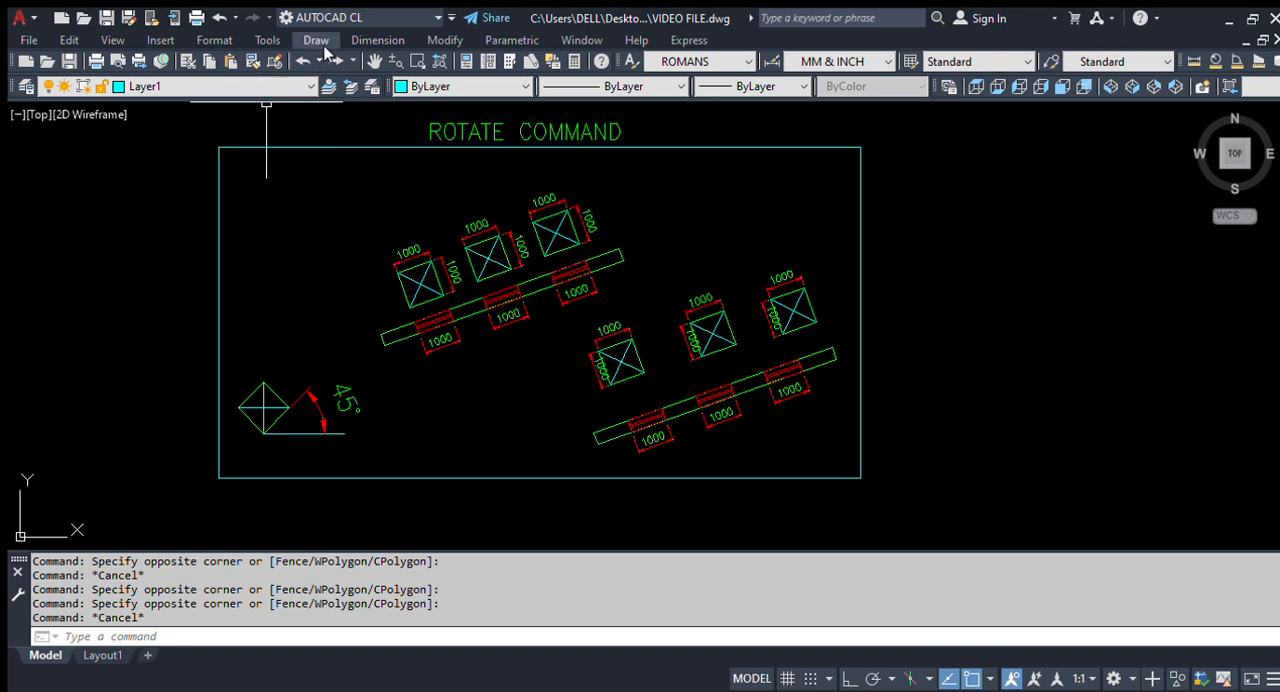
{"action": "left_click", "coordinate": [681, 274]}
{"action": "left_click", "coordinate": [655, 285]}
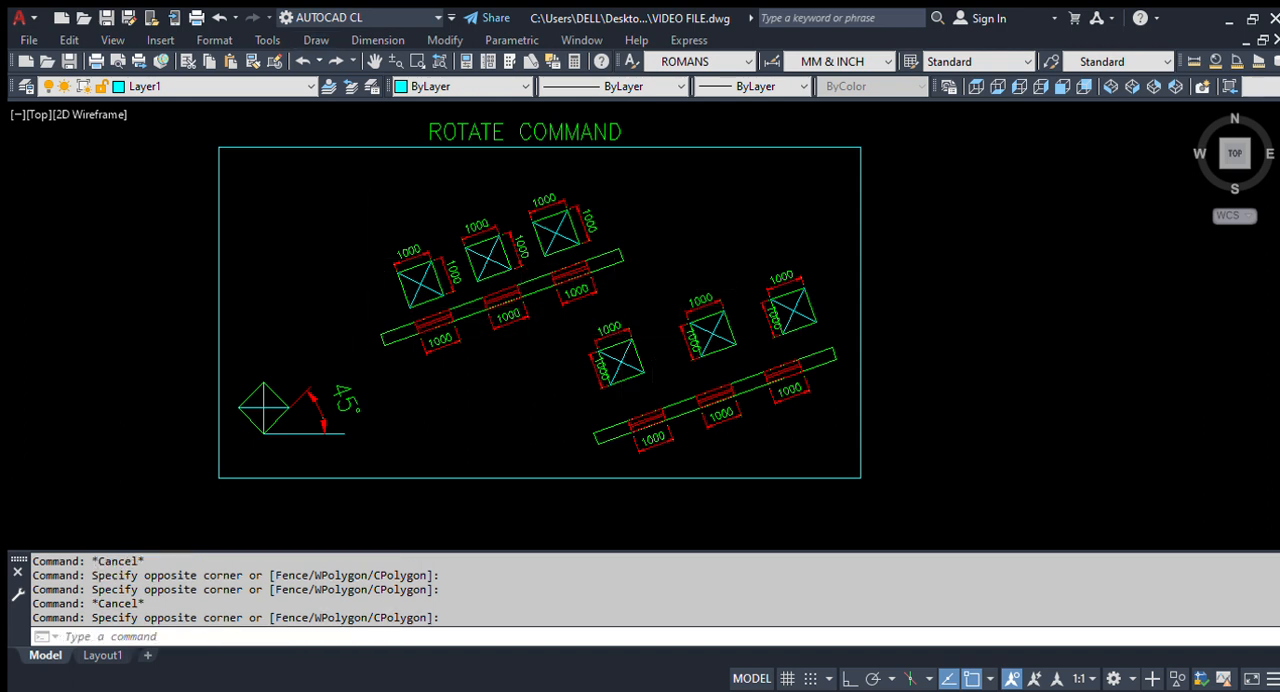
{"action": "scroll", "coordinate": [584, 257], "scroll_direction": "up", "scroll_amount": 2}
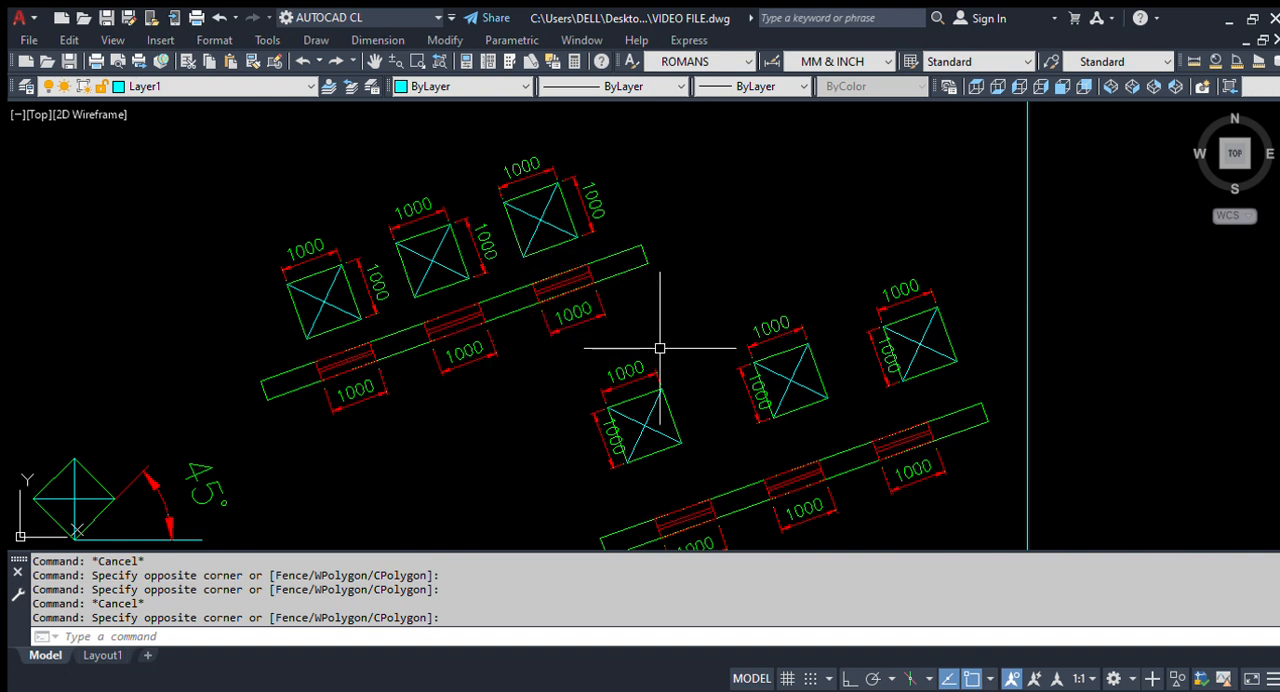
{"action": "scroll", "coordinate": [400, 293], "scroll_direction": "down", "scroll_amount": 2}
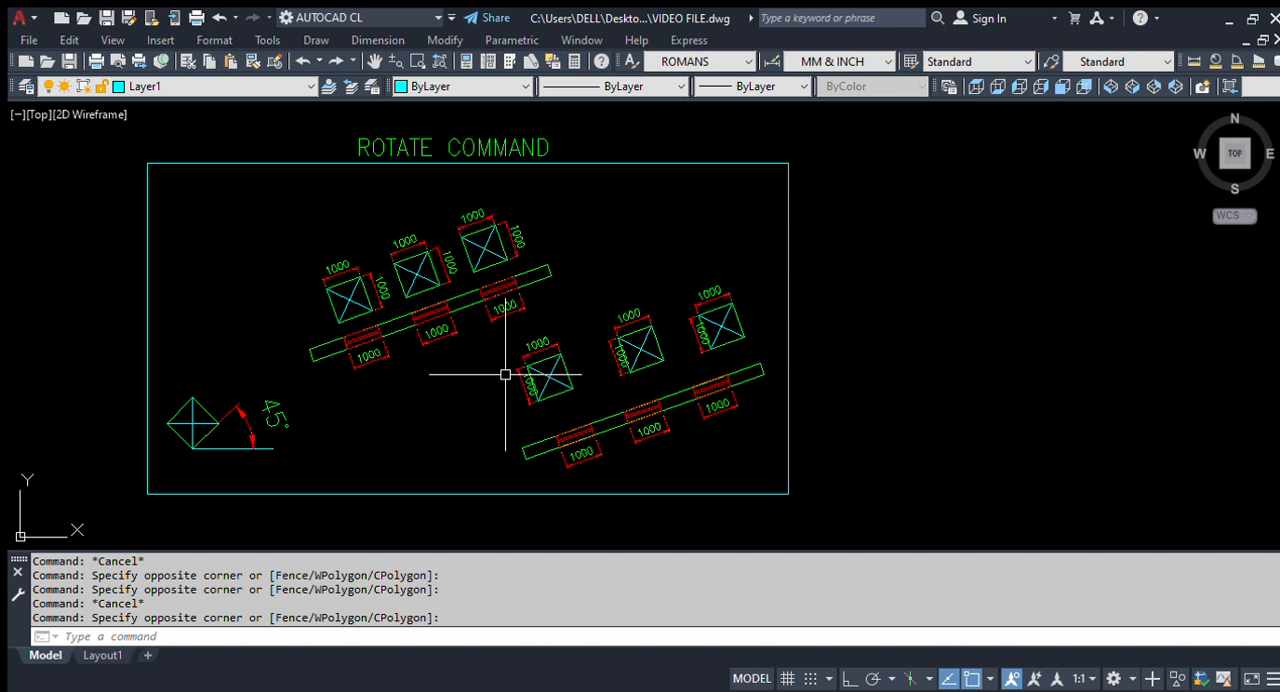
{"action": "scroll", "coordinate": [338, 305], "scroll_direction": "up", "scroll_amount": 2}
{"action": "scroll", "coordinate": [543, 286], "scroll_direction": "down", "scroll_amount": 2}
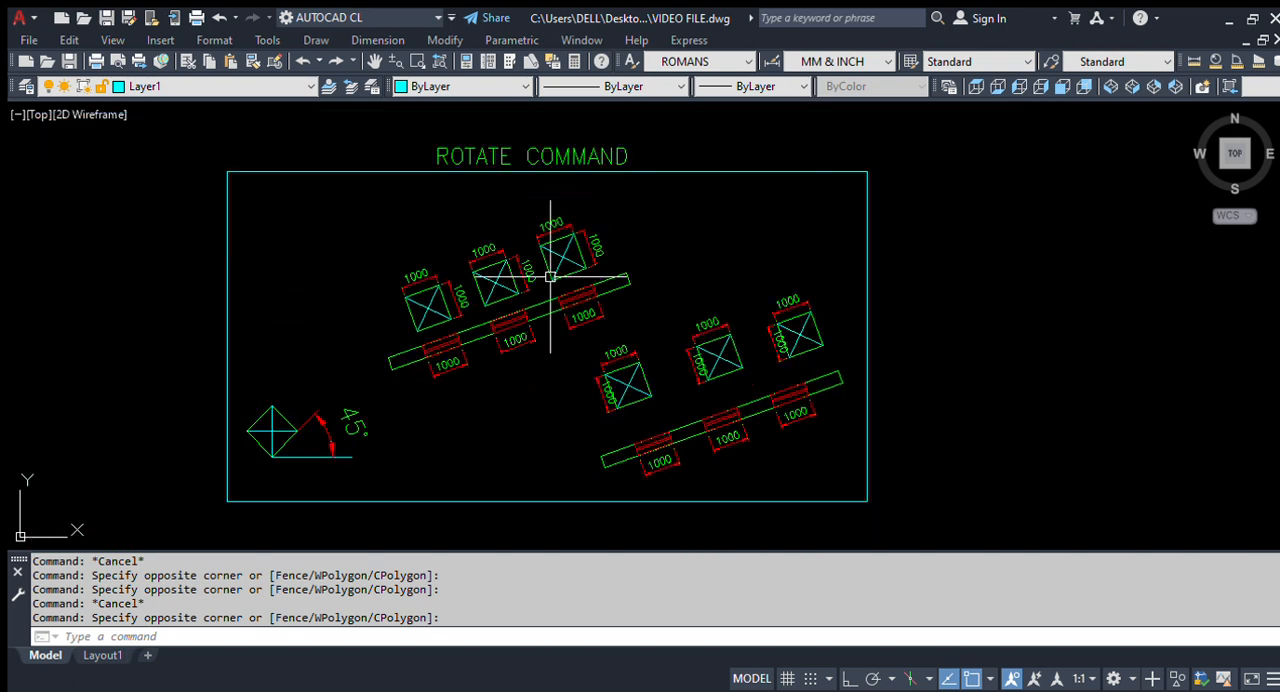